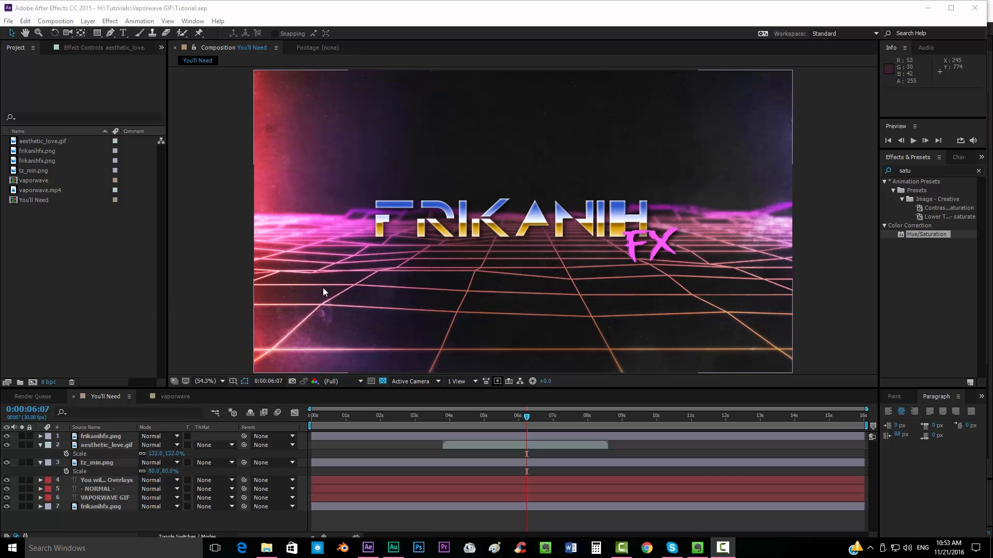
- Hide the top frikanihfx.png layer and open the vaporwave composition at 0:01:54:12 with its video layer selected
{"action": "left_click", "coordinate": [6, 435]}
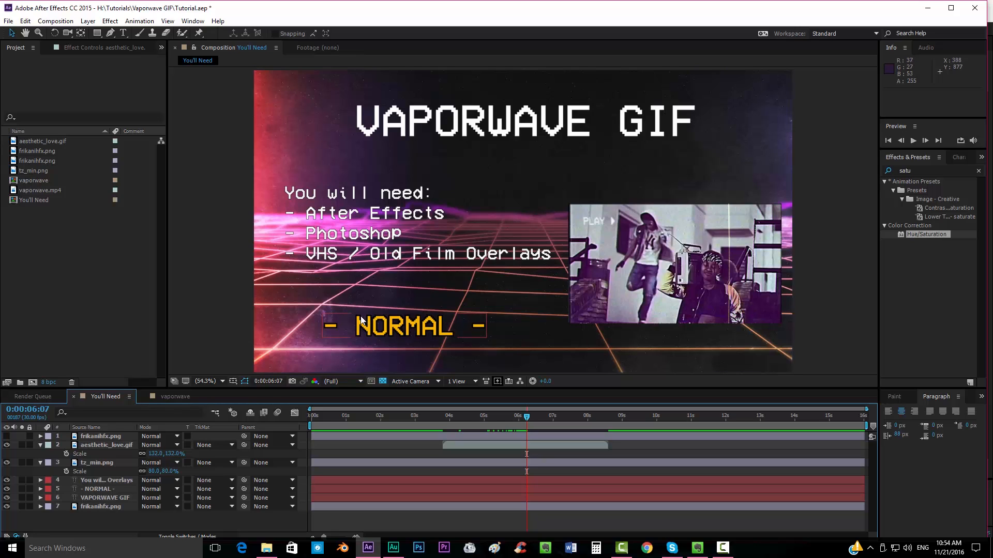
{"action": "left_click", "coordinate": [176, 396]}
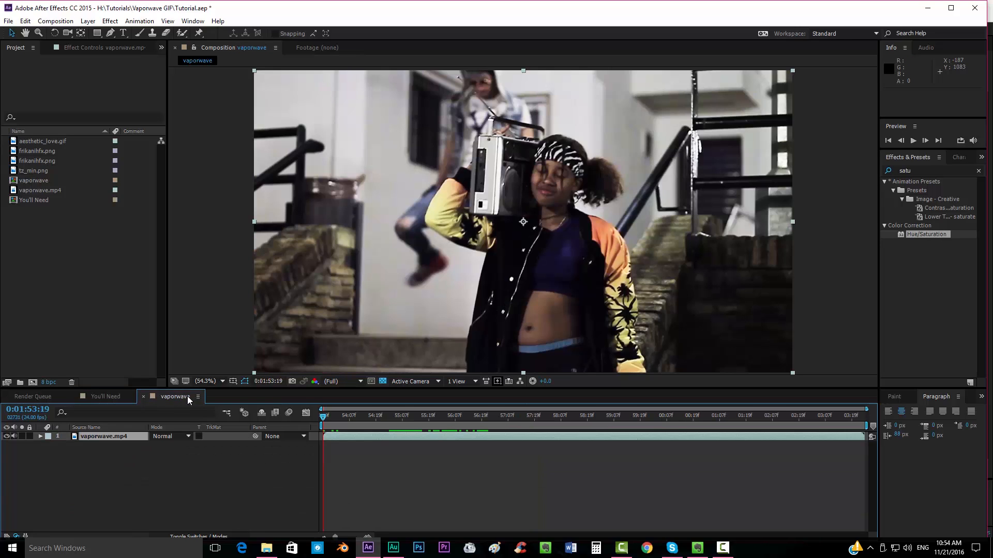
{"action": "left_click_drag", "start_coordinate": [326, 417], "coordinate": [360, 417]}
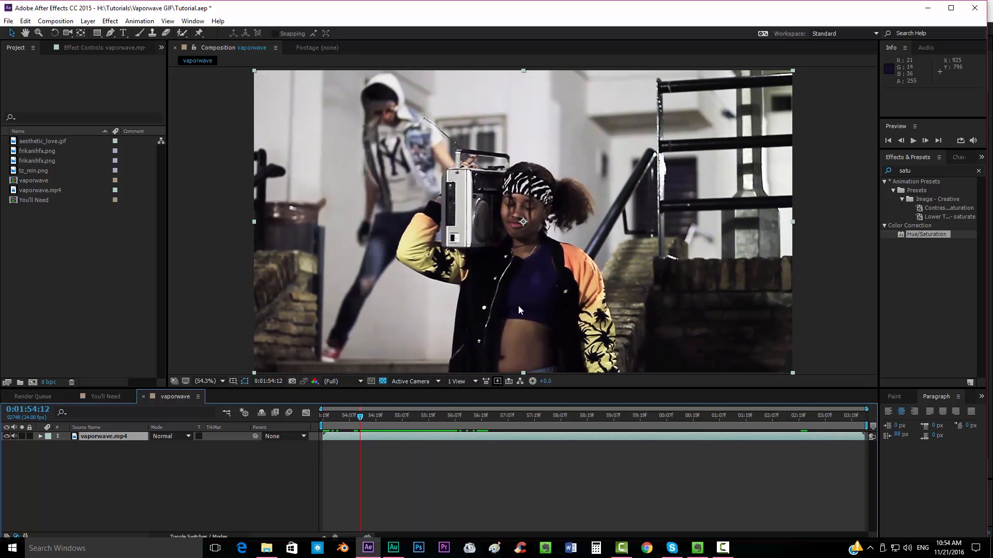
{"action": "left_click", "coordinate": [225, 474]}
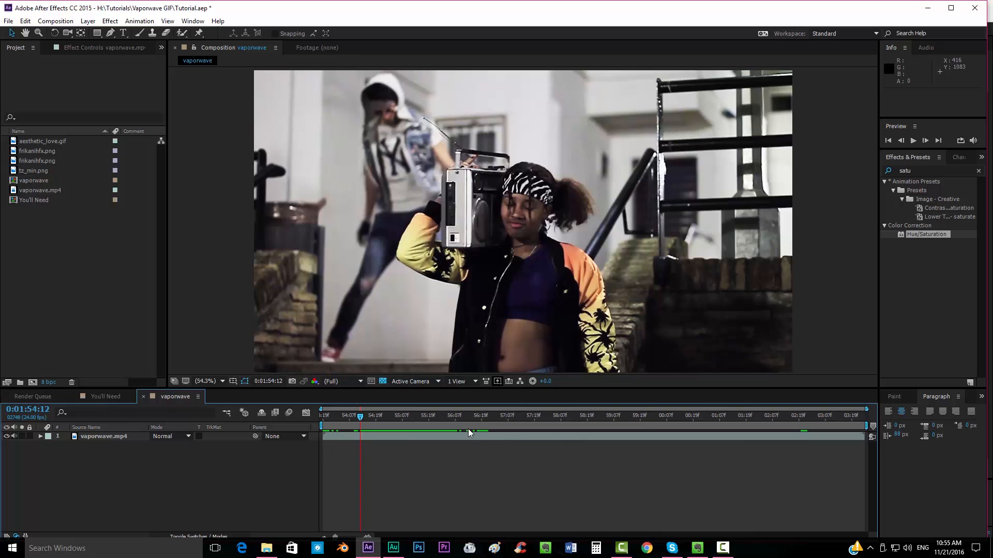
{"action": "left_click", "coordinate": [833, 436]}
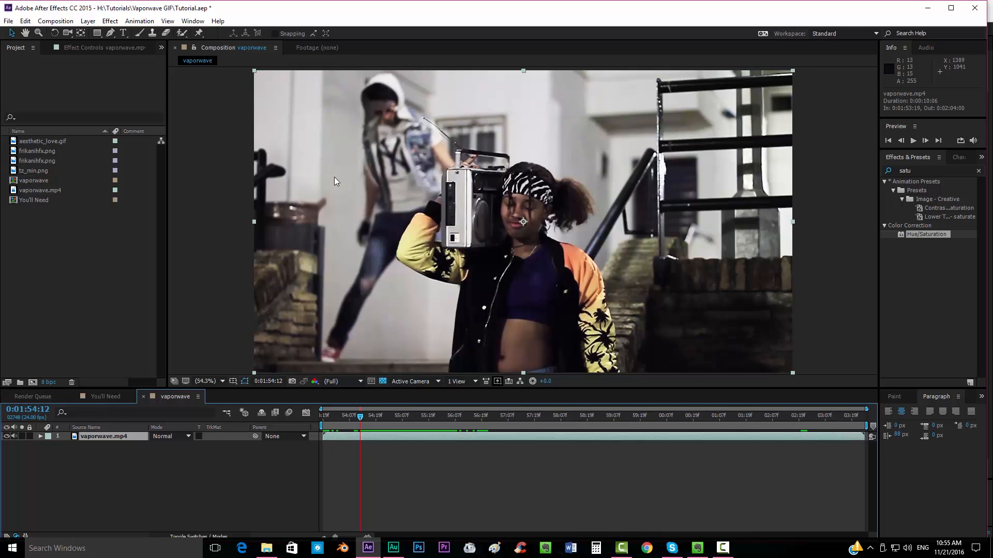
- Set the vaporwave composition's start timecode to 0:00:00:00 and its duration to 5 seconds
{"action": "left_click", "coordinate": [55, 21]}
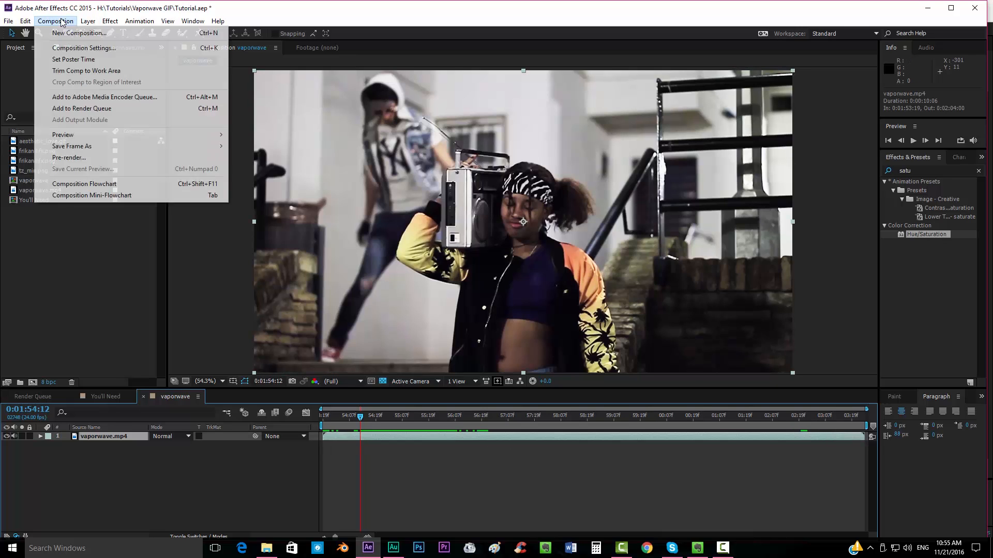
{"action": "left_click", "coordinate": [75, 48]}
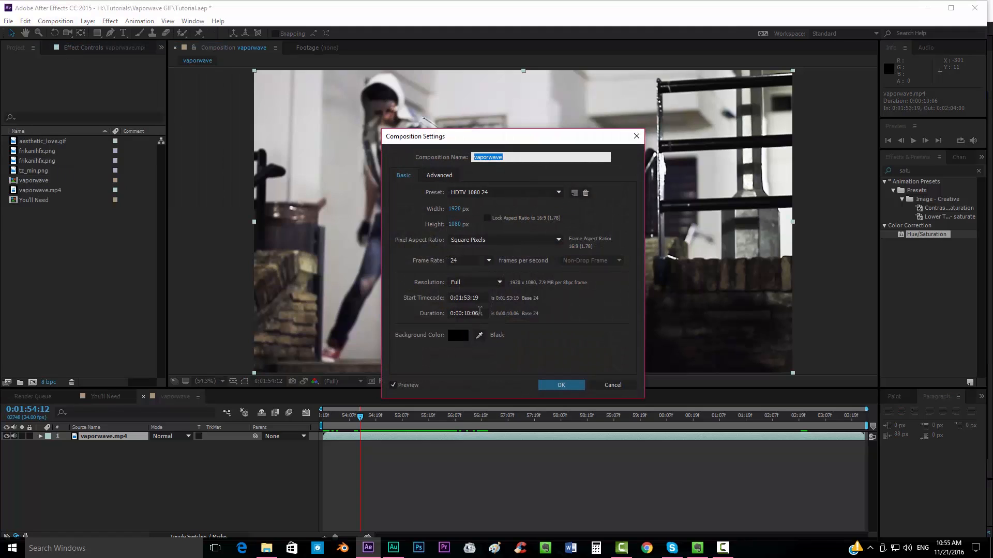
{"action": "left_click", "coordinate": [480, 297]}
{"action": "left_click_drag", "start_coordinate": [480, 295], "coordinate": [419, 285]}
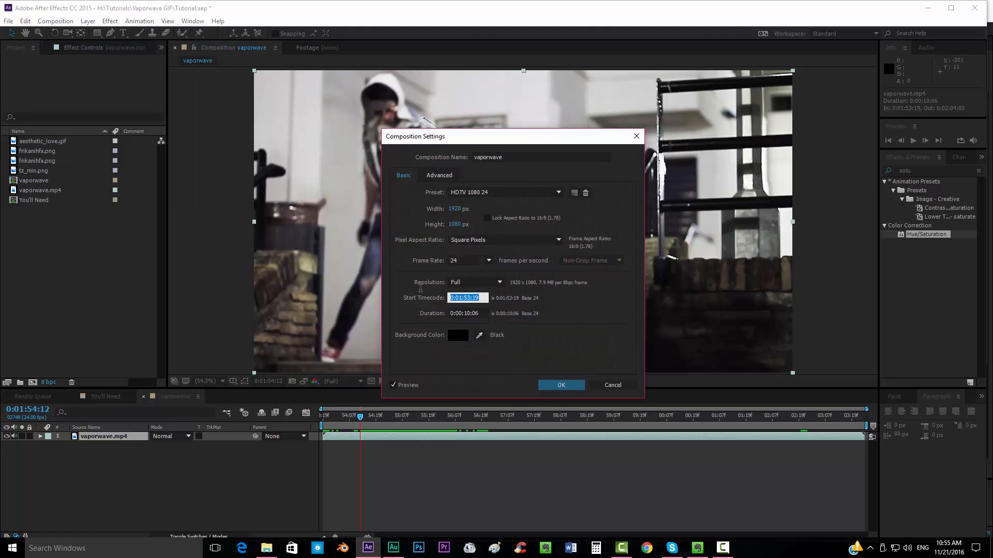
{"action": "type", "text": "0"}
{"action": "left_click", "coordinate": [455, 358]}
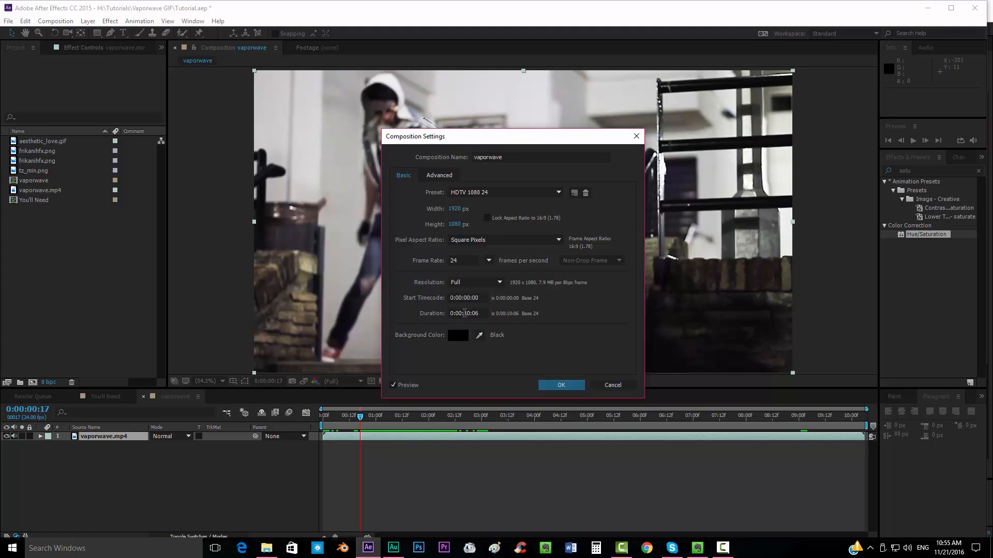
{"action": "left_click_drag", "start_coordinate": [465, 313], "coordinate": [514, 314]}
{"action": "type", "text": "05"}
{"action": "left_click", "coordinate": [564, 384]}
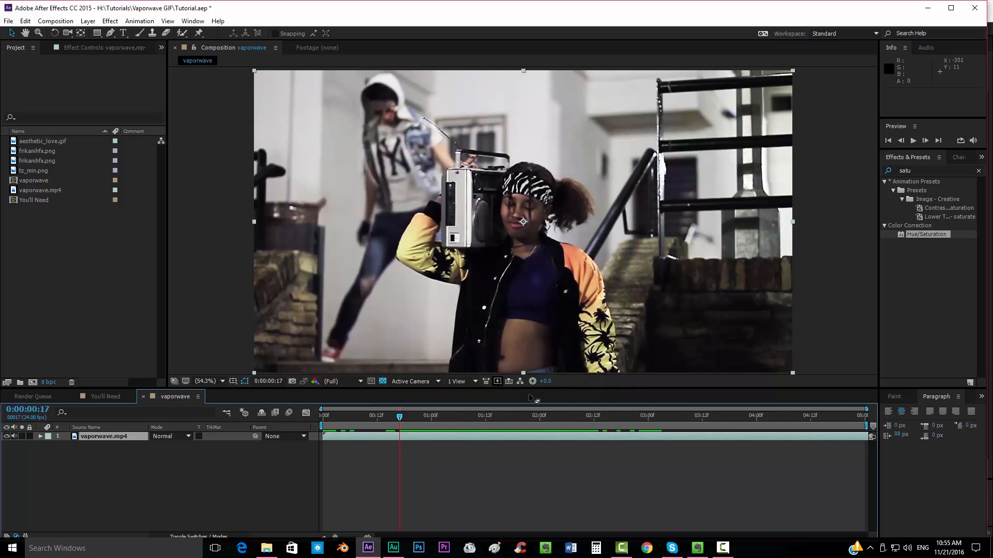
- Move the playhead to 0:00:02:12 and add a new adjustment layer above vaporwave.mp4
{"action": "left_click_drag", "start_coordinate": [411, 417], "coordinate": [594, 416]}
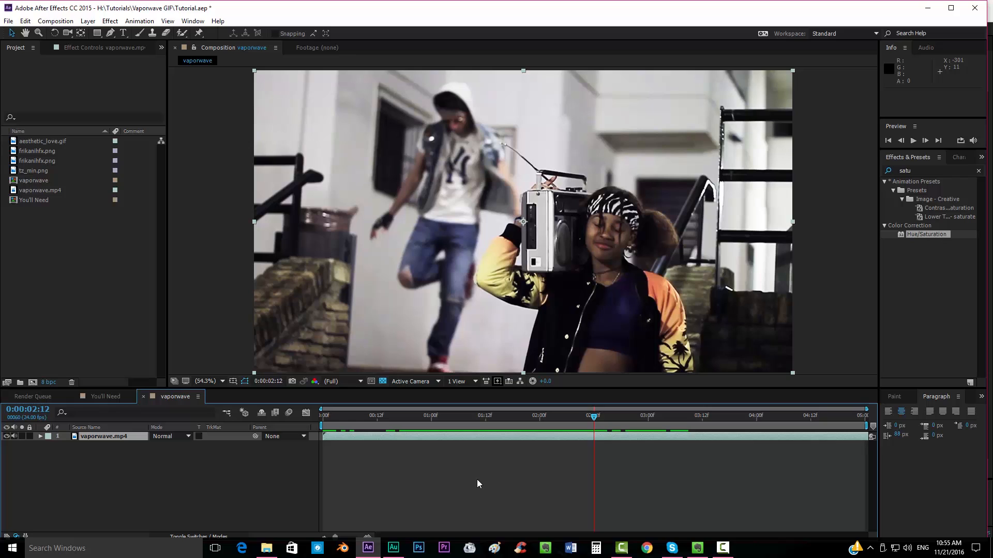
{"action": "left_click", "coordinate": [124, 484]}
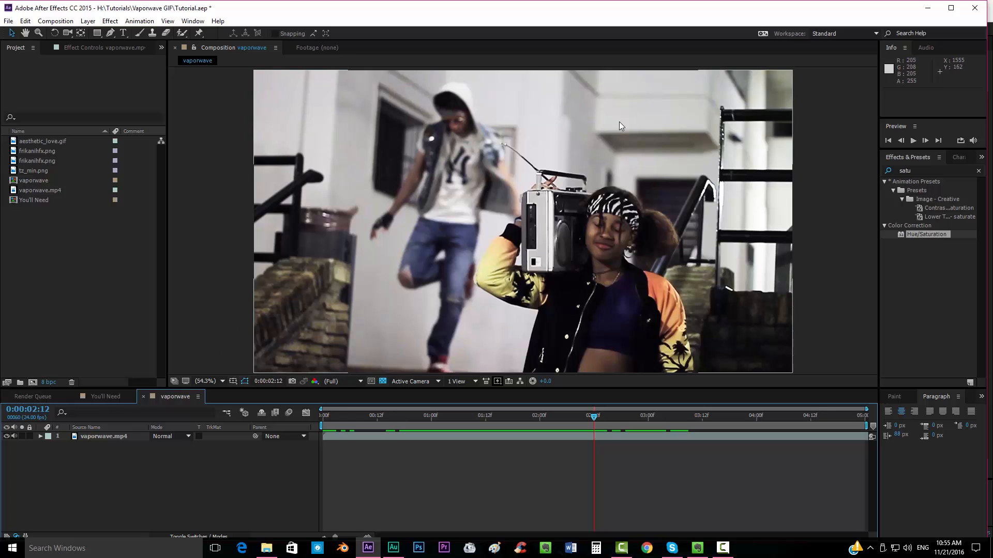
{"action": "left_click", "coordinate": [472, 436]}
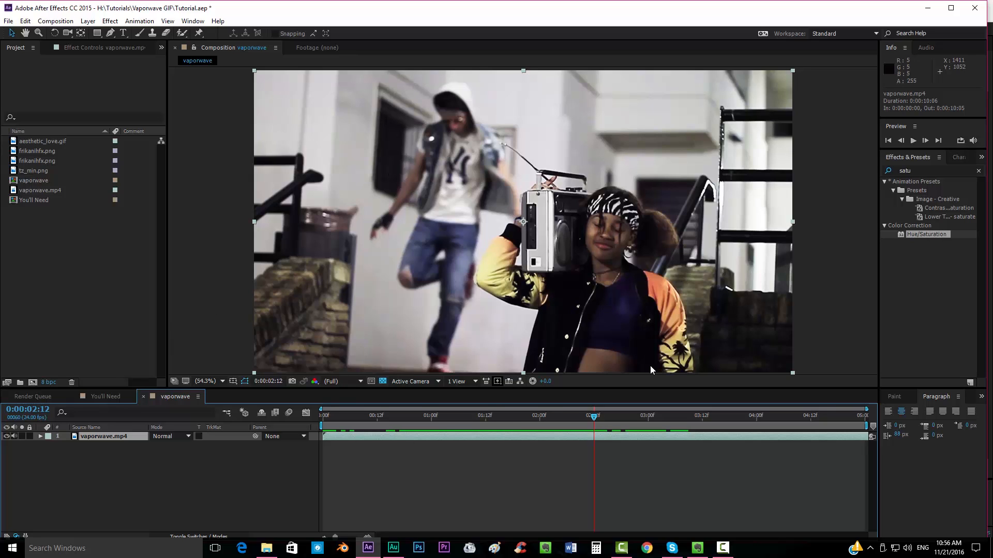
{"action": "left_click", "coordinate": [88, 22]}
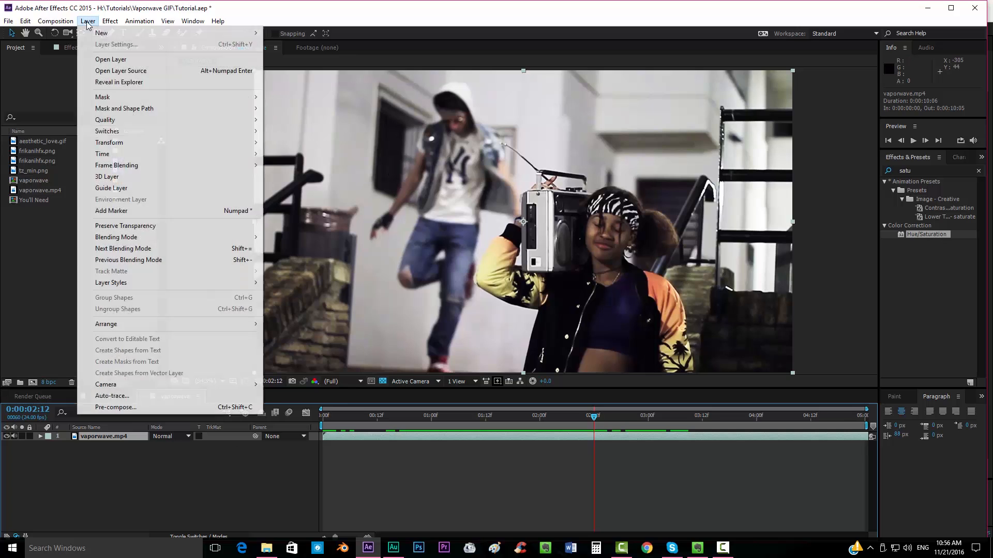
{"action": "mouse_move", "coordinate": [113, 33]}
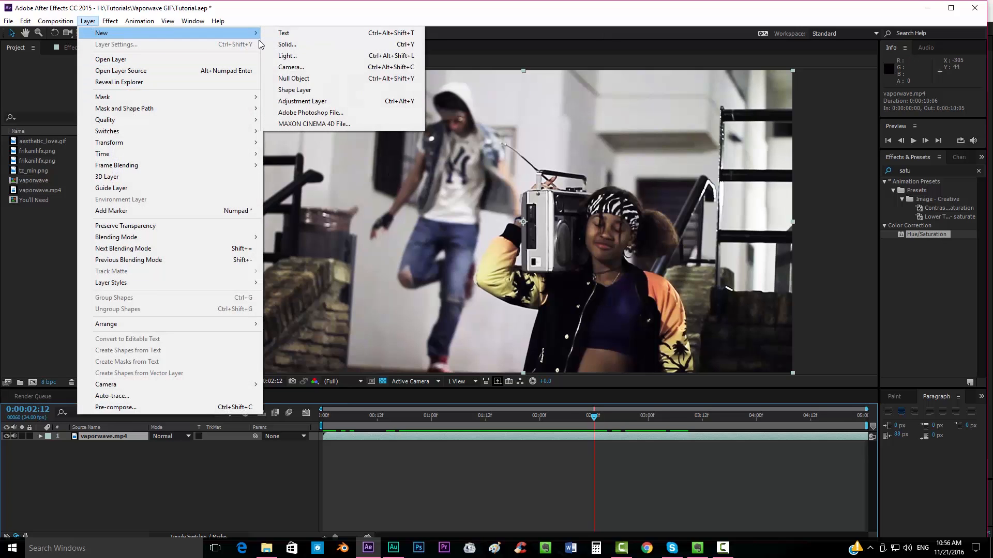
{"action": "left_click", "coordinate": [305, 102]}
- Find the Curves effect and apply it to the adjustment layer
{"action": "double_click", "coordinate": [905, 171]}
{"action": "type", "text": "c"}
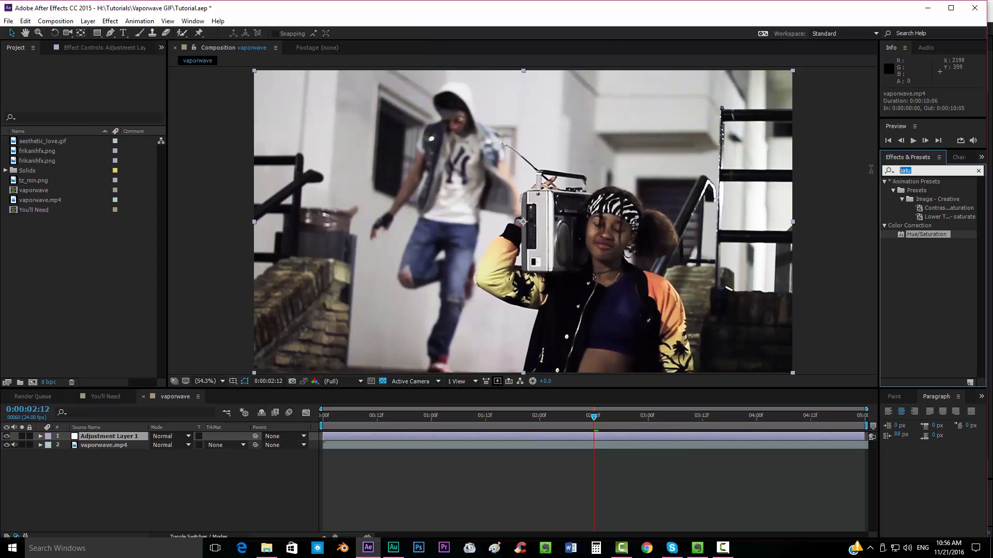
{"action": "type", "text": "urv"}
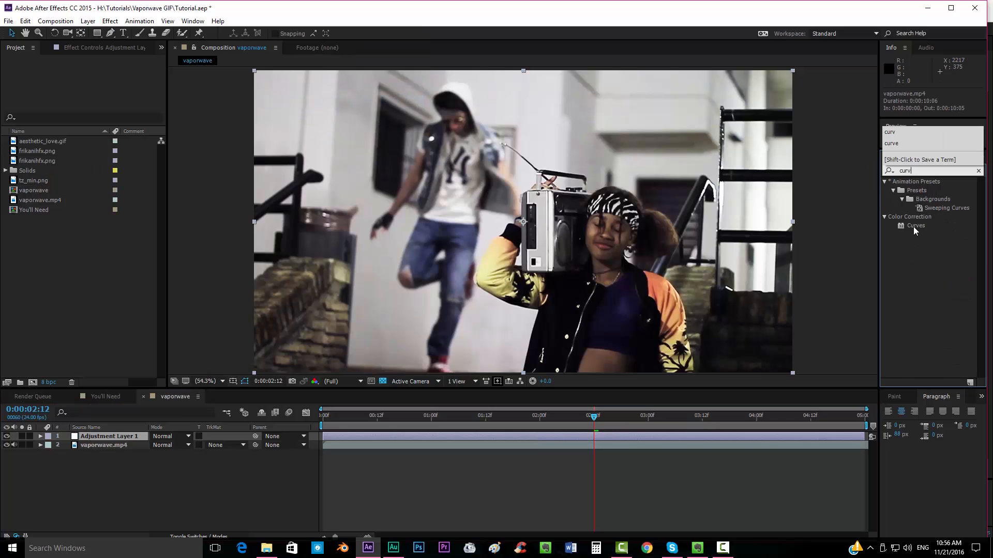
{"action": "left_click_drag", "start_coordinate": [914, 230], "coordinate": [590, 437]}
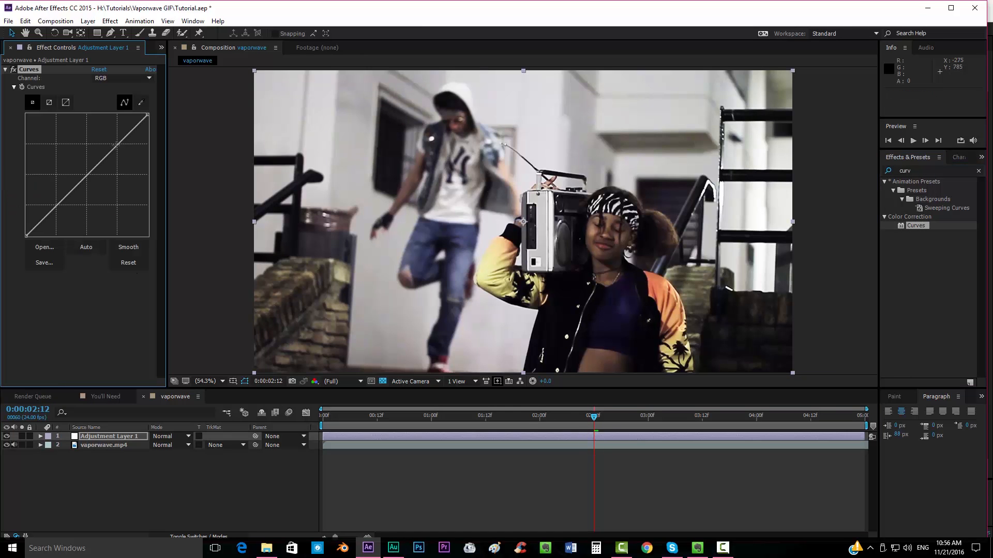
- Shape the RGB curve into a gentle S by raising the highlights and lowering the shadows for more contrast
{"action": "left_click_drag", "start_coordinate": [117, 145], "coordinate": [109, 143]}
{"action": "left_click_drag", "start_coordinate": [52, 207], "coordinate": [55, 209]}
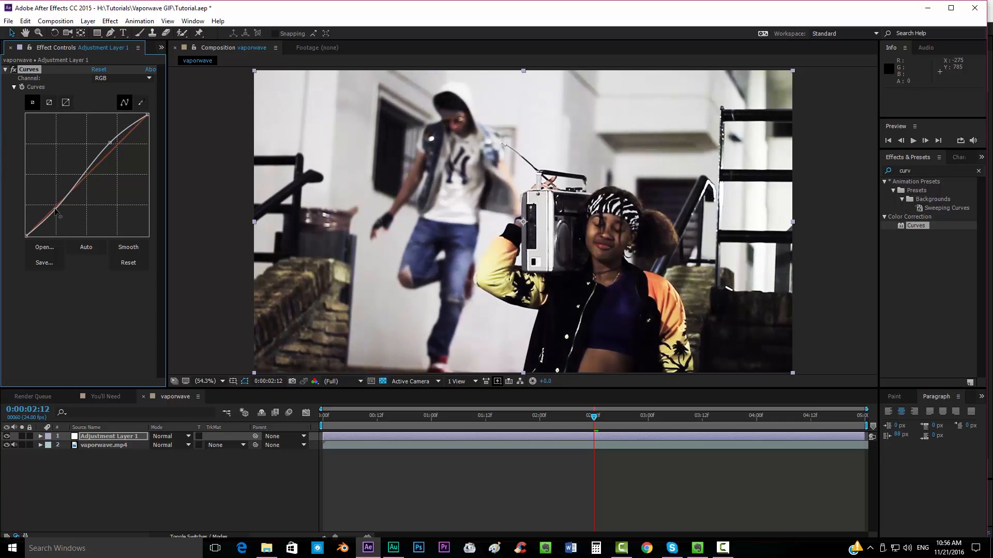
{"action": "left_click_drag", "start_coordinate": [110, 142], "coordinate": [116, 142]}
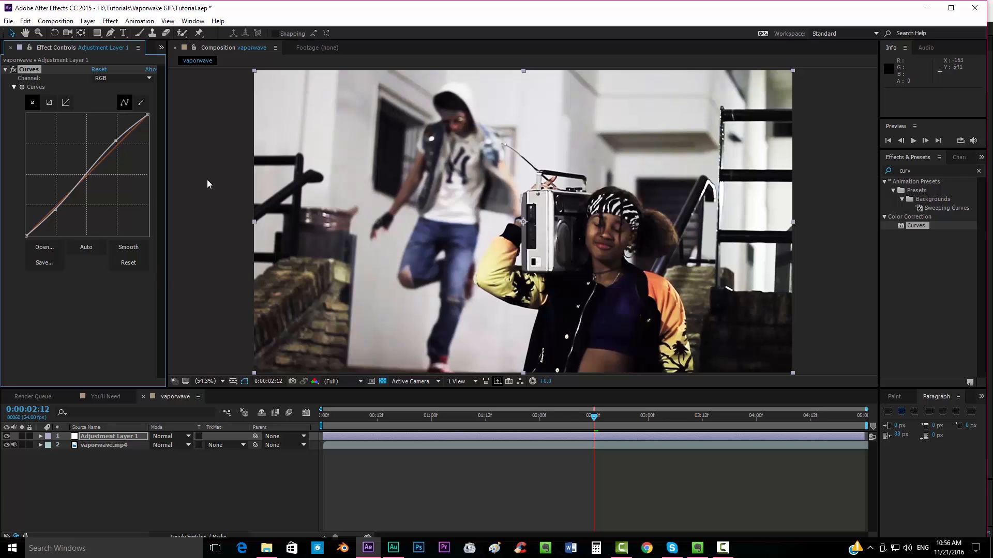
{"action": "left_click_drag", "start_coordinate": [115, 141], "coordinate": [115, 140]}
{"action": "left_click_drag", "start_coordinate": [56, 209], "coordinate": [56, 212]}
{"action": "left_click", "coordinate": [87, 21]}
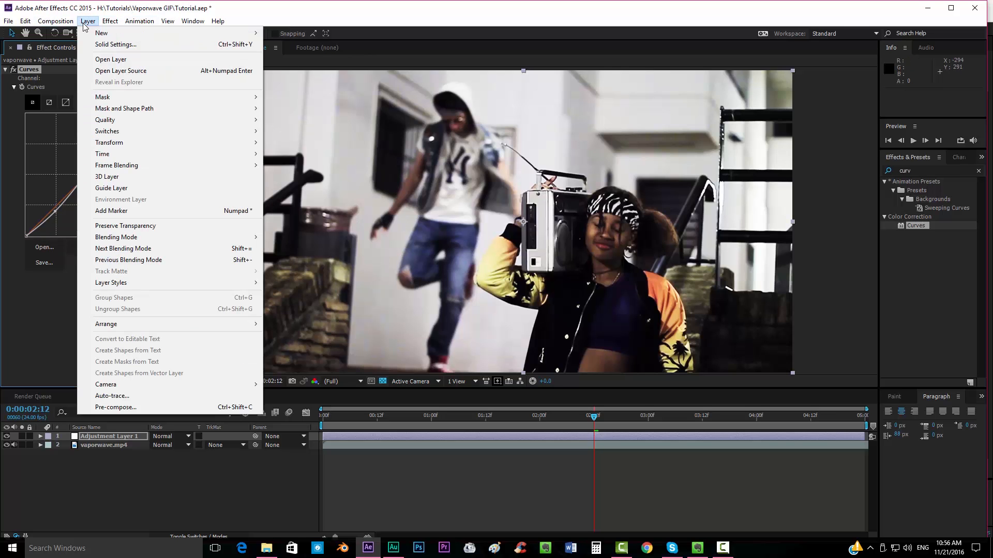
{"action": "mouse_move", "coordinate": [101, 33]}
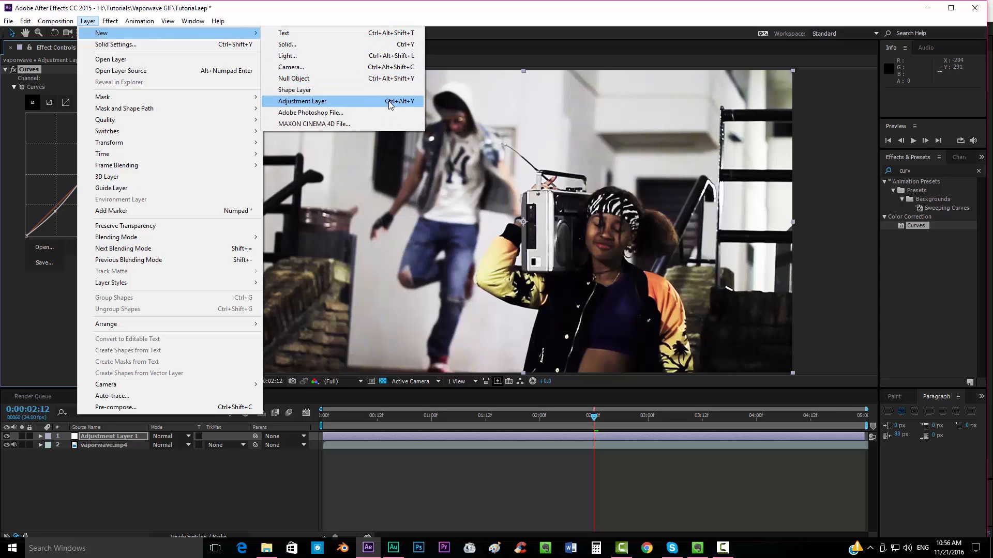
{"action": "left_click", "coordinate": [436, 6]}
- Find the Tint effect and apply it to the adjustment layer below Curves
{"action": "left_click_drag", "start_coordinate": [926, 170], "coordinate": [858, 174]}
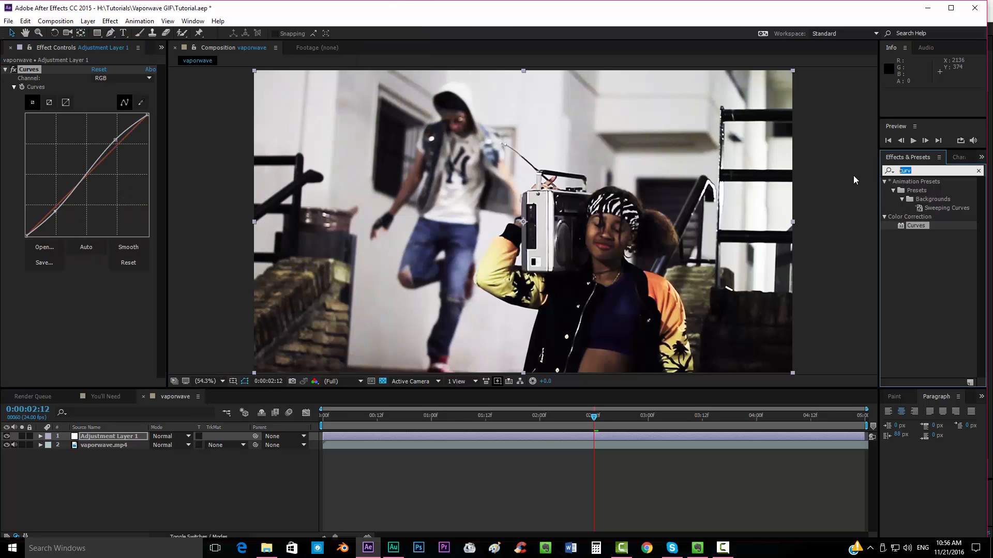
{"action": "type", "text": "tint"}
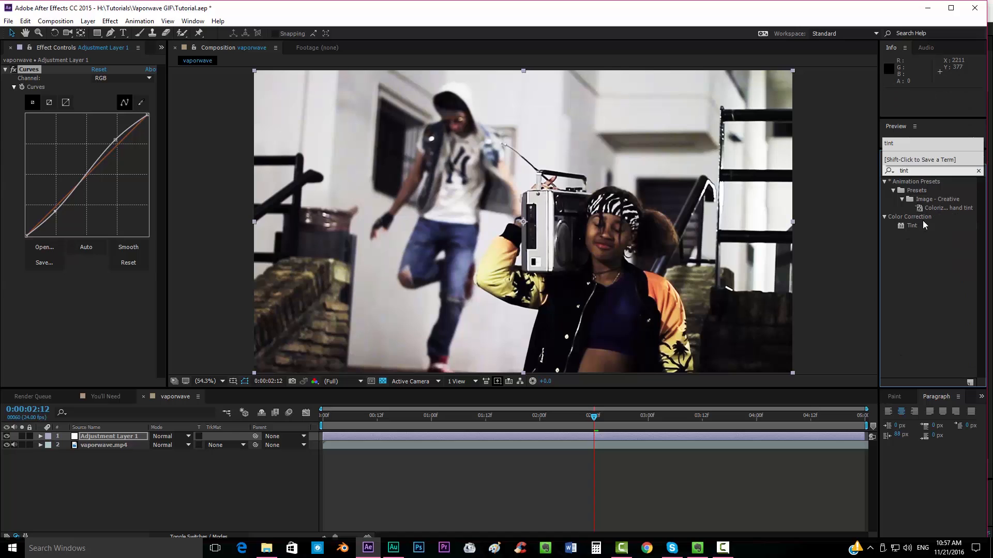
{"action": "left_click", "coordinate": [909, 227]}
{"action": "left_click_drag", "start_coordinate": [909, 231], "coordinate": [548, 437]}
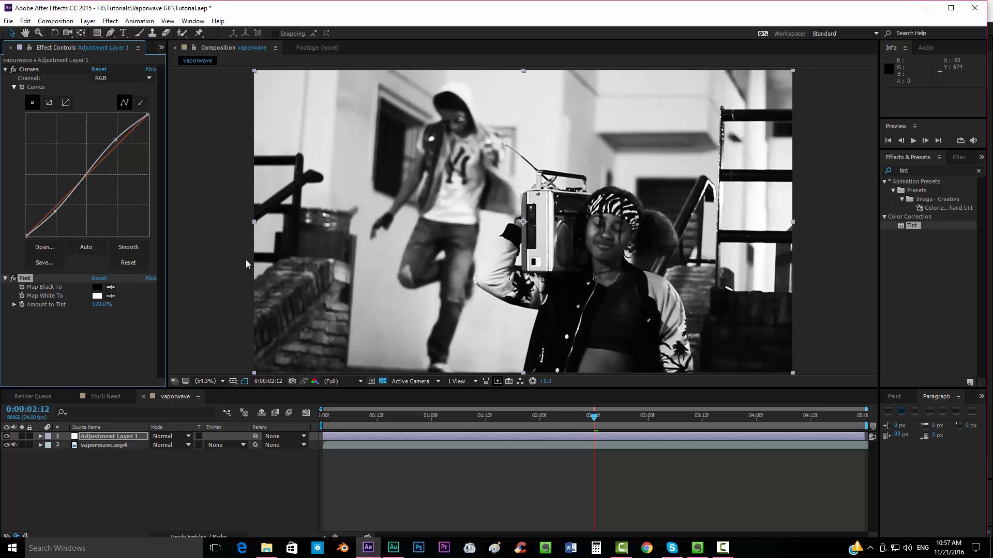
- Set the Tint effect's Map Black To colour to bright purple C700F2
{"action": "left_click", "coordinate": [97, 287]}
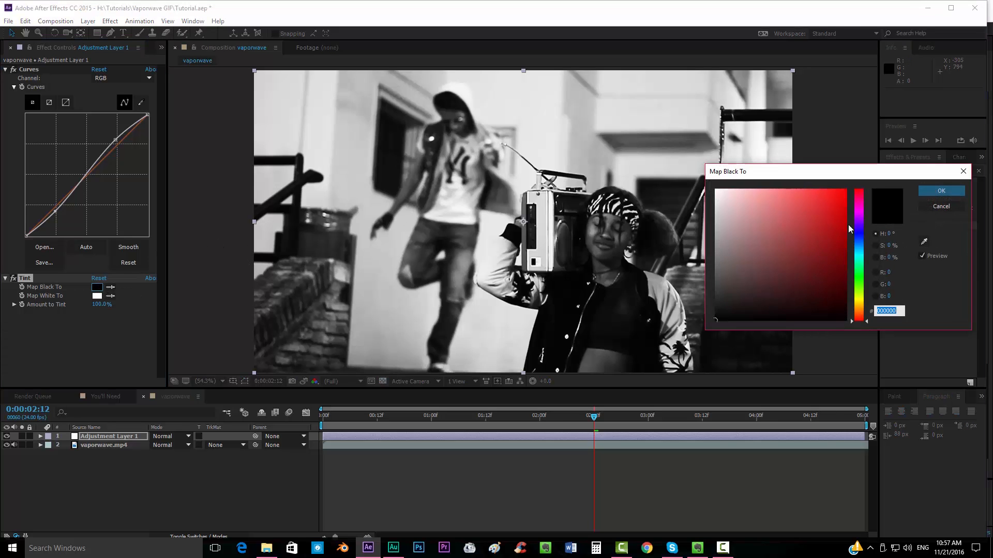
{"action": "left_click", "coordinate": [860, 215]}
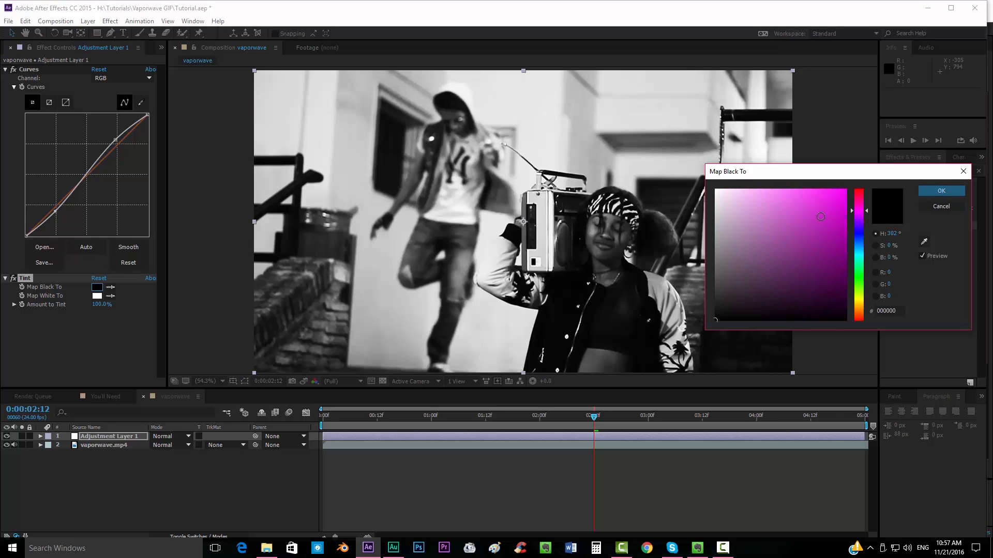
{"action": "mouse_move", "coordinate": [820, 217]}
{"action": "left_mouse_down"}
{"action": "mouse_move", "coordinate": [858, 189]}
{"action": "mouse_move", "coordinate": [882, 198]}
{"action": "left_mouse_up"}
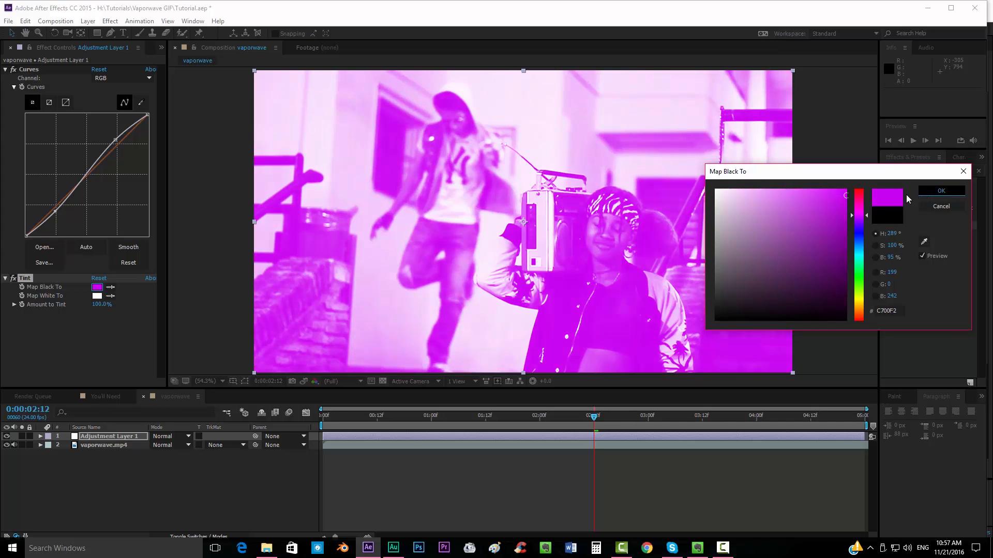
{"action": "left_click", "coordinate": [941, 190]}
- Set the Tint effect's Map White To colour to light blue 92D7FF
{"action": "left_click", "coordinate": [97, 297]}
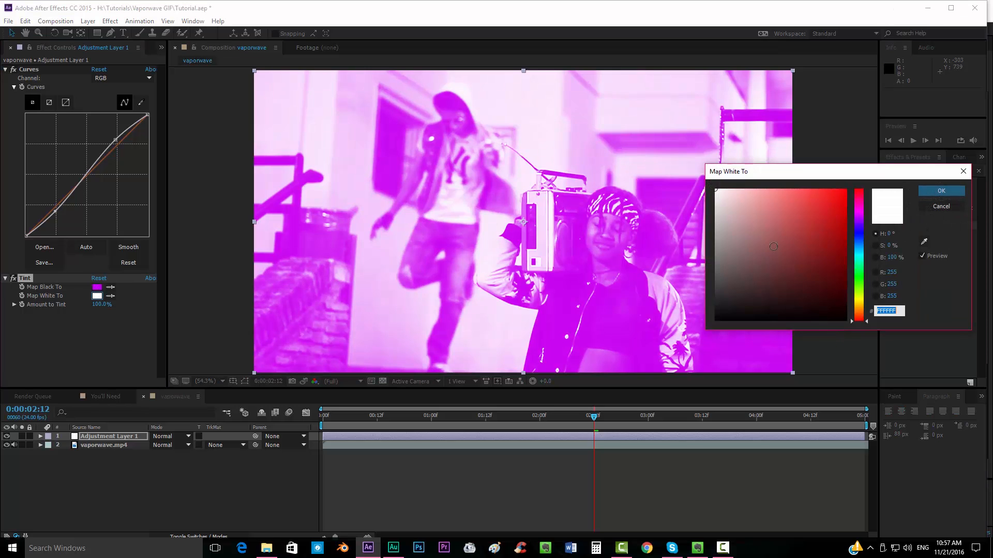
{"action": "left_click", "coordinate": [860, 239]}
{"action": "left_click_drag", "start_coordinate": [832, 240], "coordinate": [769, 170]}
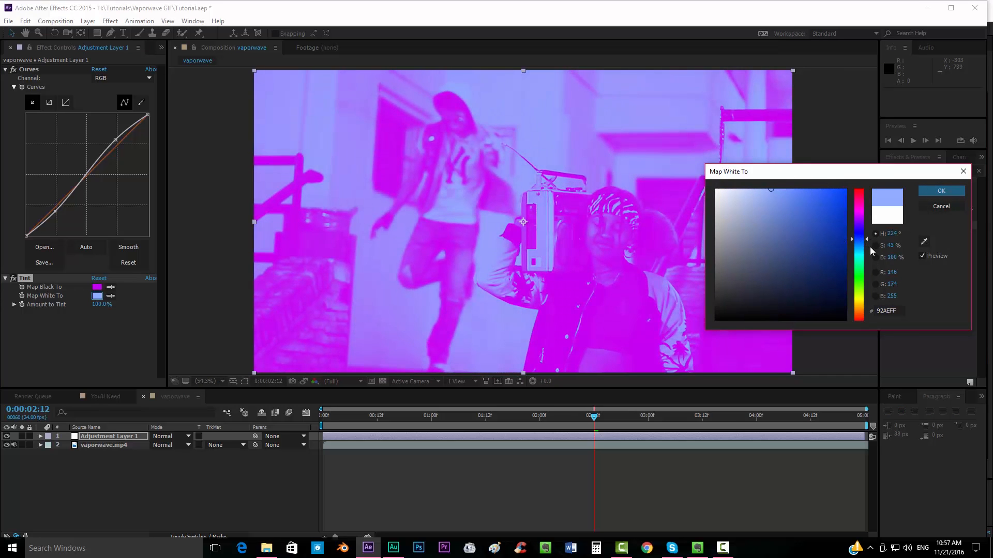
{"action": "left_click_drag", "start_coordinate": [868, 244], "coordinate": [874, 250]}
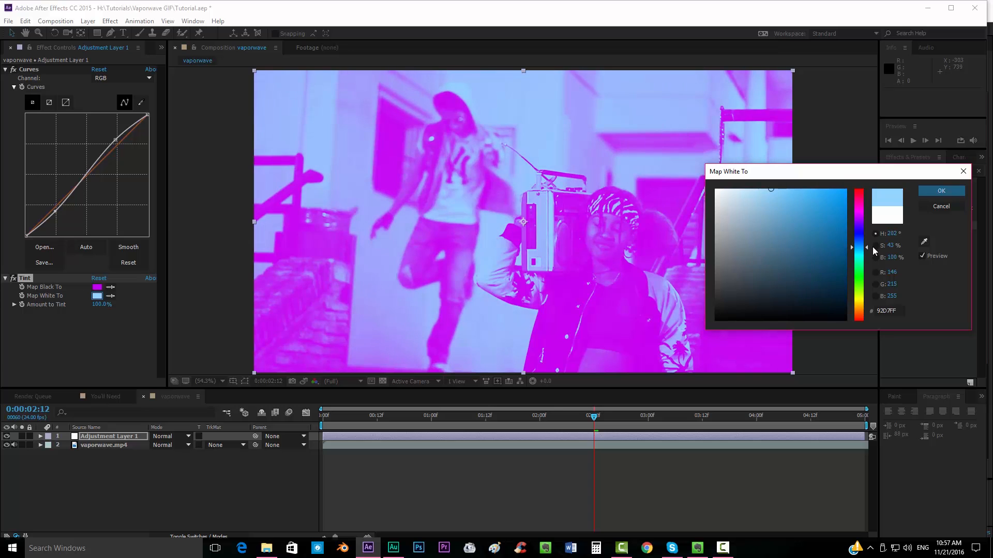
{"action": "left_click", "coordinate": [941, 190]}
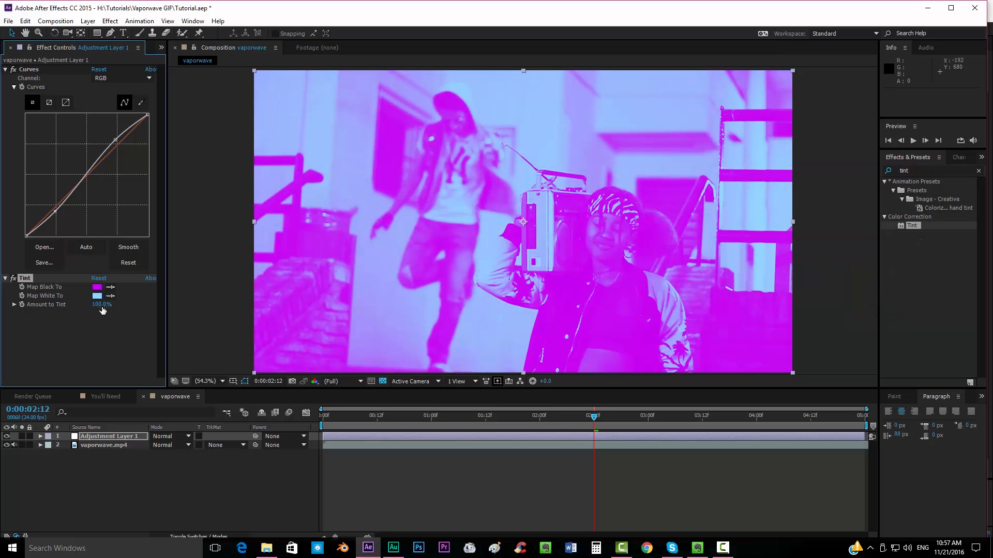
- Set the Tint effect's Amount to Tint to 32% and its Map White To colour to green 41FF57
{"action": "left_click_drag", "start_coordinate": [105, 306], "coordinate": [71, 306]}
{"action": "left_click", "coordinate": [97, 296]}
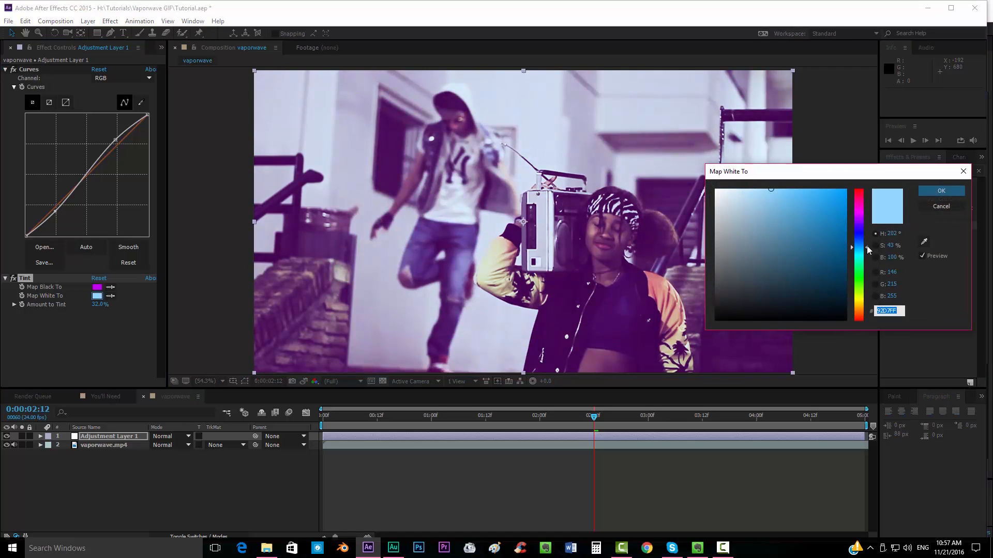
{"action": "left_click_drag", "start_coordinate": [867, 250], "coordinate": [860, 278]}
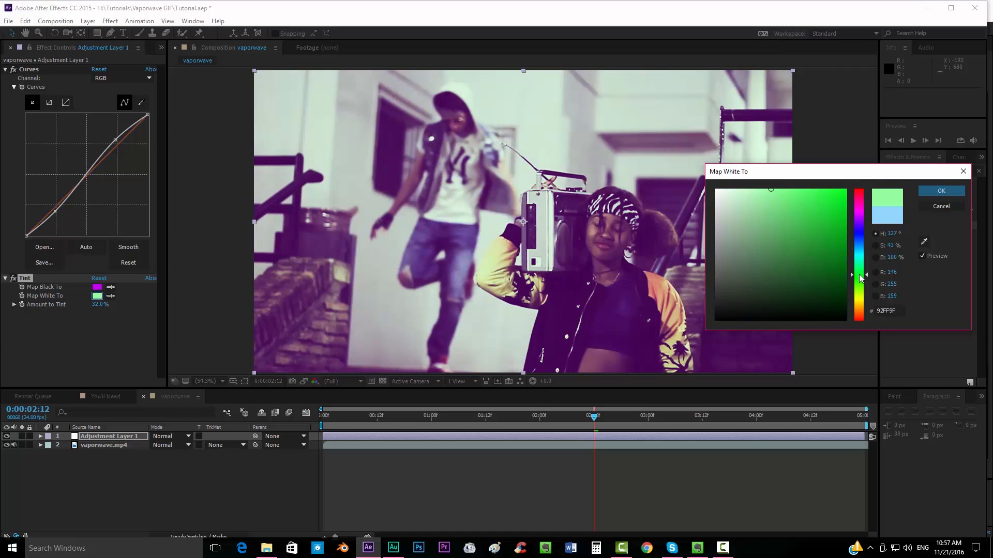
{"action": "left_click_drag", "start_coordinate": [806, 206], "coordinate": [814, 178]}
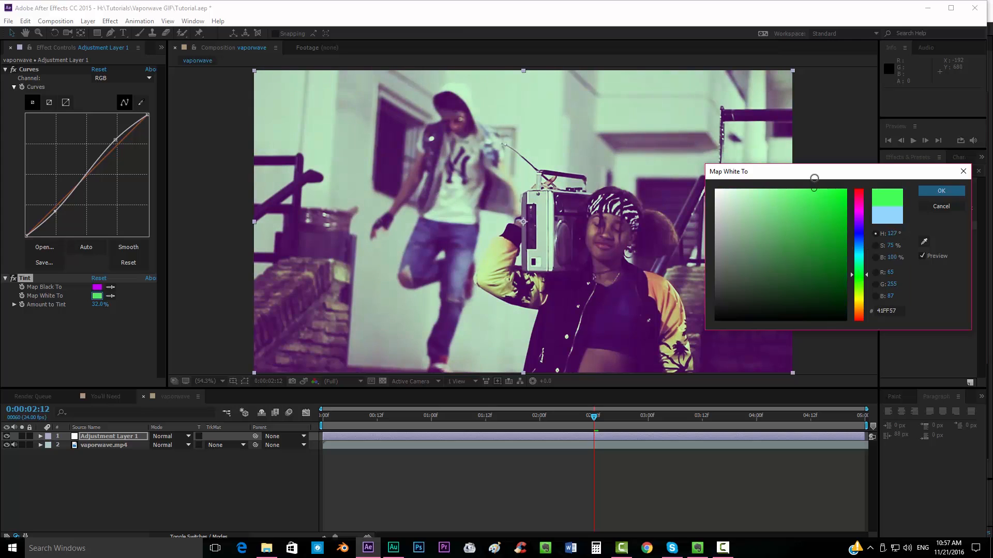
{"action": "left_click", "coordinate": [937, 192]}
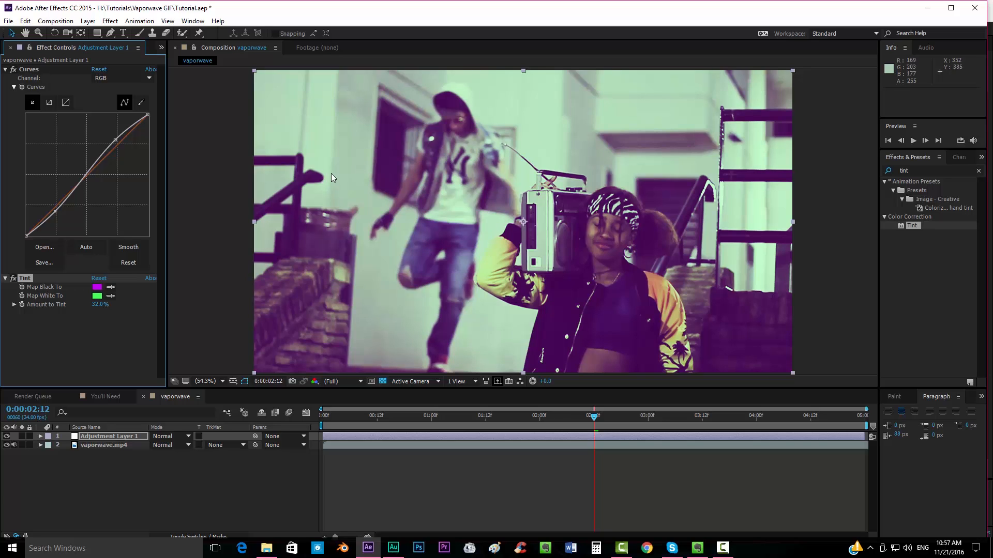
- Try a Glow effect with radius 111 and intensity 0.7 on the adjustment layer and remove it
{"action": "left_click", "coordinate": [921, 170]}
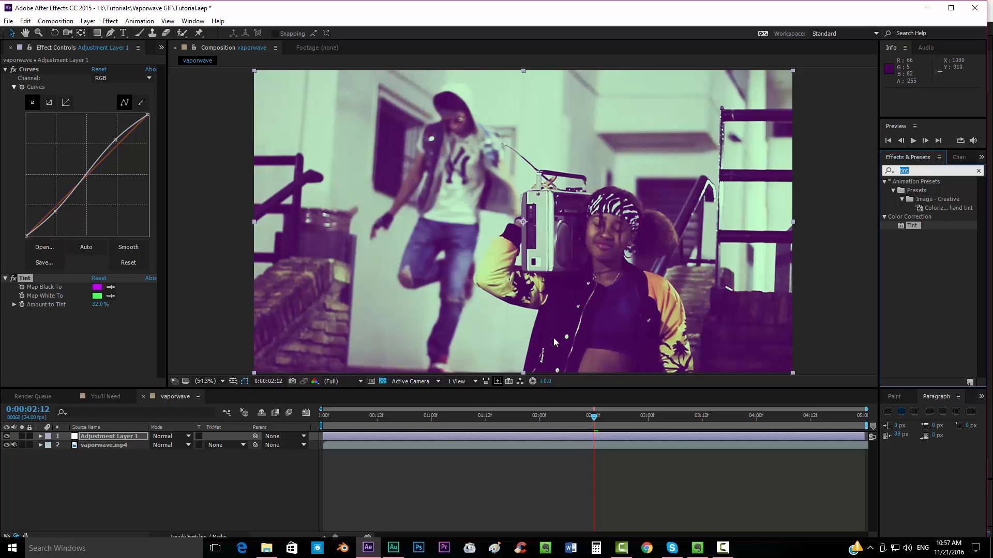
{"action": "type", "text": "glow"}
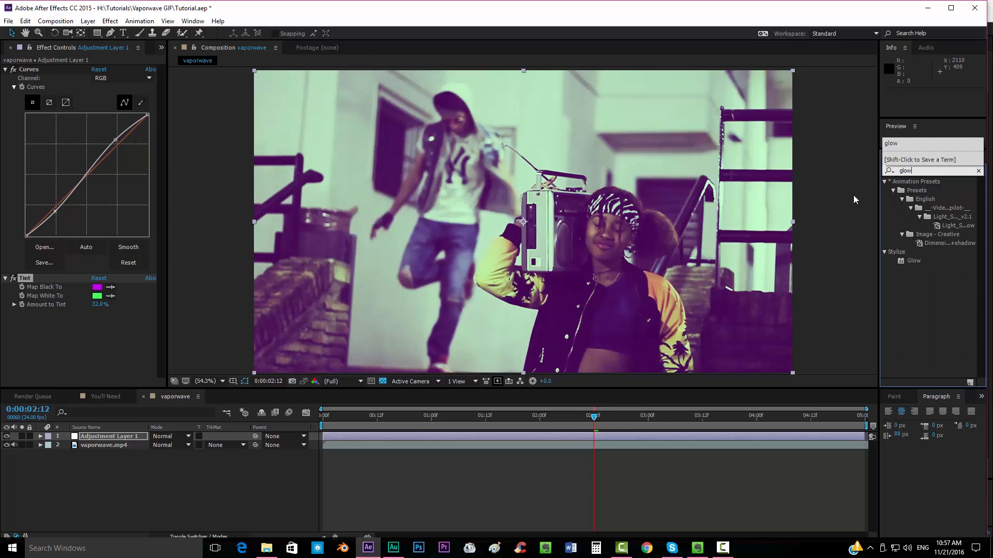
{"action": "left_click_drag", "start_coordinate": [922, 261], "coordinate": [596, 436]}
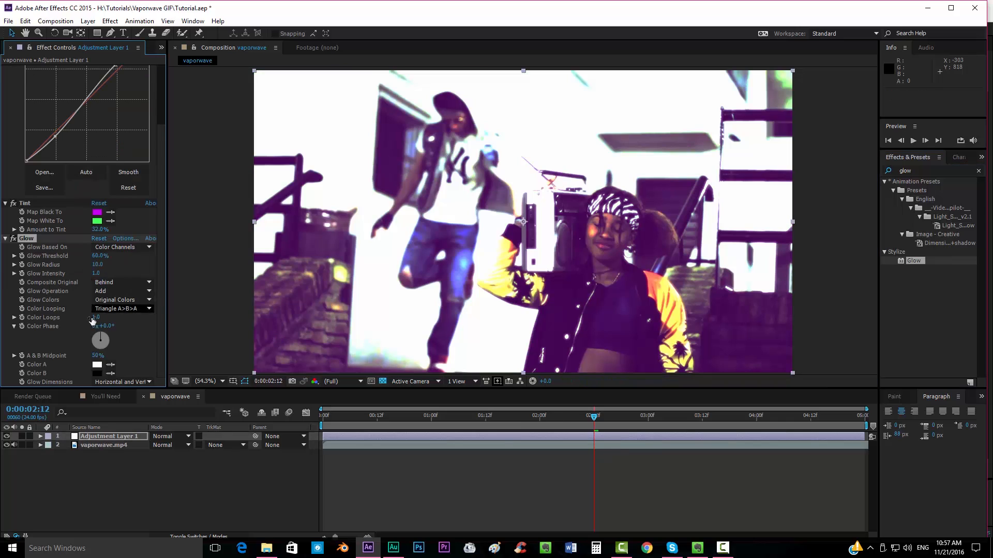
{"action": "mouse_move", "coordinate": [98, 269]}
{"action": "left_mouse_down"}
{"action": "mouse_move", "coordinate": [146, 266]}
{"action": "mouse_move", "coordinate": [81, 273]}
{"action": "left_mouse_up"}
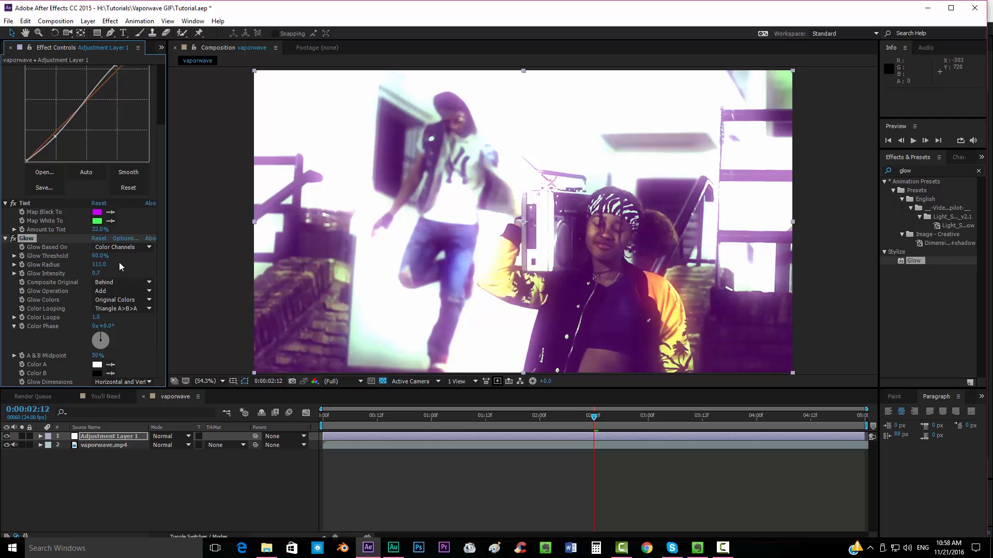
{"action": "key", "text": "Delete"}
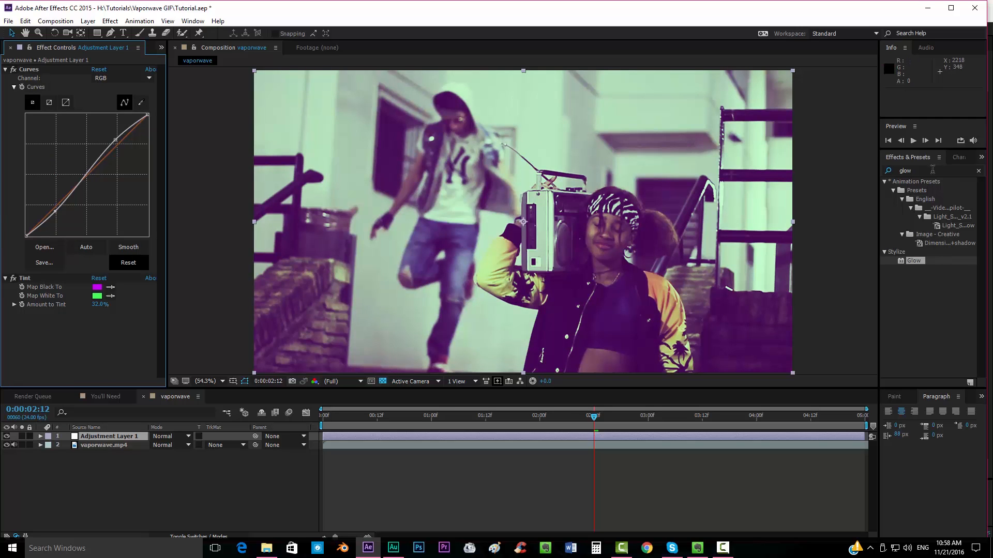
- Find the Hue/Saturation effect, apply it to the adjustment layer and raise its Master Saturation to about 21
{"action": "left_click_drag", "start_coordinate": [933, 170], "coordinate": [817, 171]}
{"action": "type", "text": "sat"}
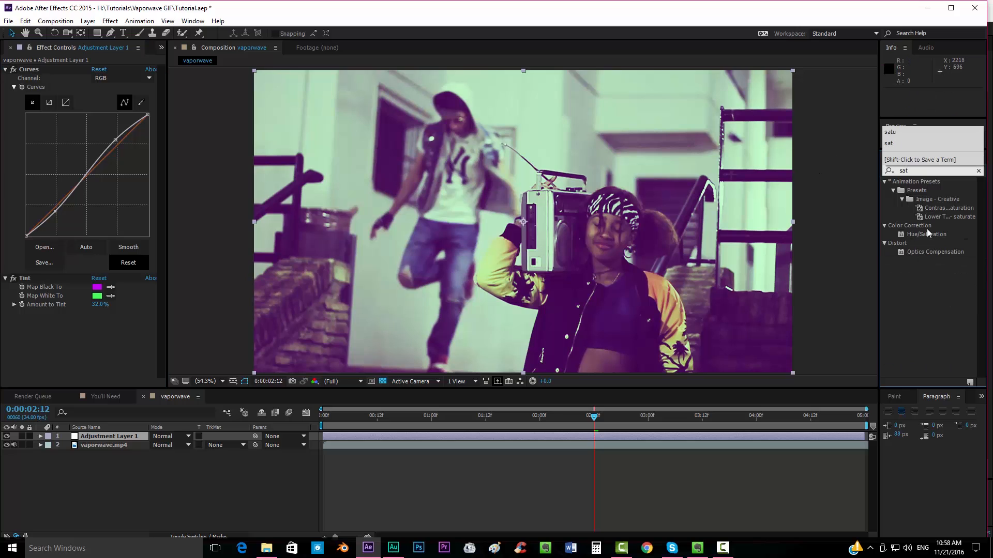
{"action": "left_click_drag", "start_coordinate": [926, 234], "coordinate": [507, 435]}
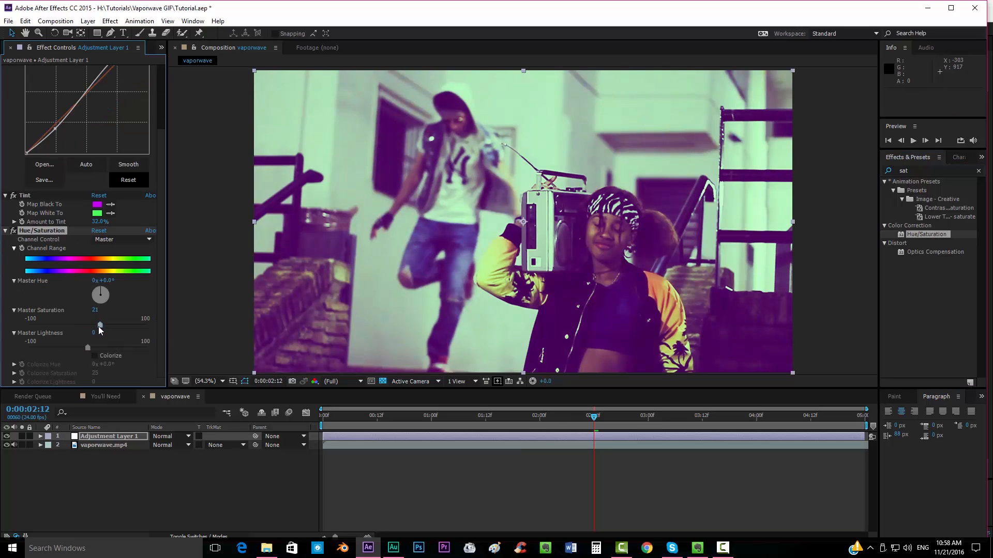
- Pre-compose the adjustment layer and the vaporwave.mp4 layer into a composition named color_correction
{"action": "left_click", "coordinate": [104, 445], "text": "shift"}
{"action": "right_click", "coordinate": [104, 437]}
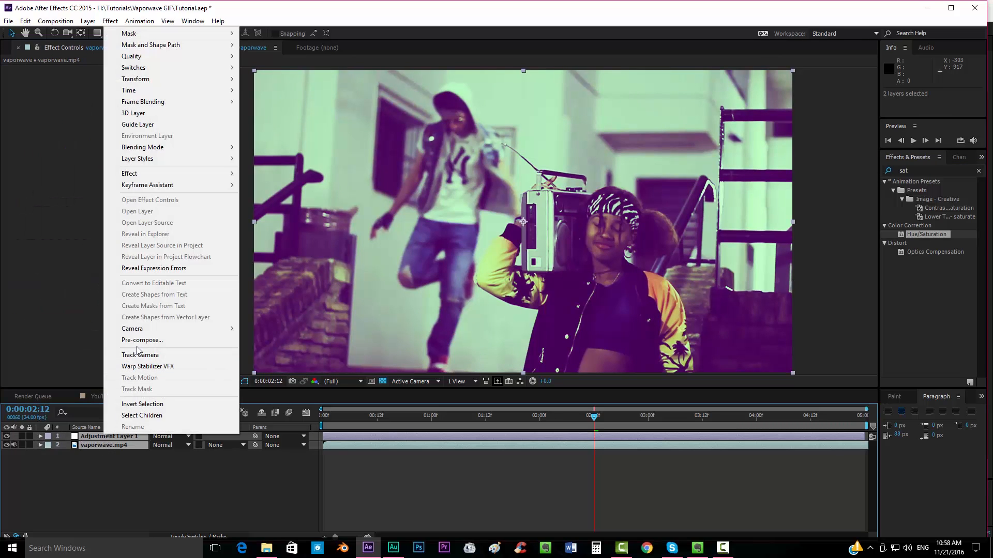
{"action": "left_click", "coordinate": [139, 340]}
{"action": "type", "text": "color_correc"}
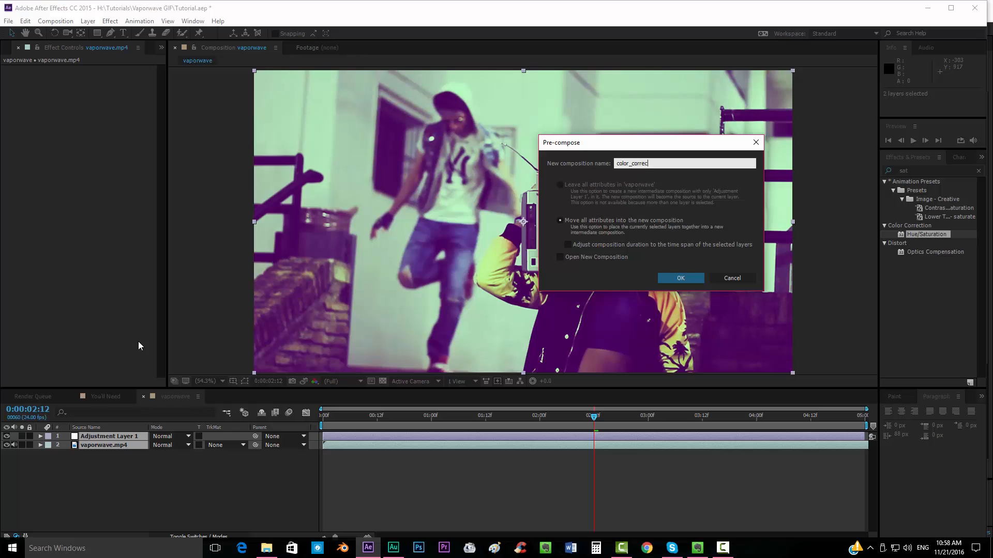
{"action": "type", "text": "tion"}
{"action": "key", "text": "Return"}
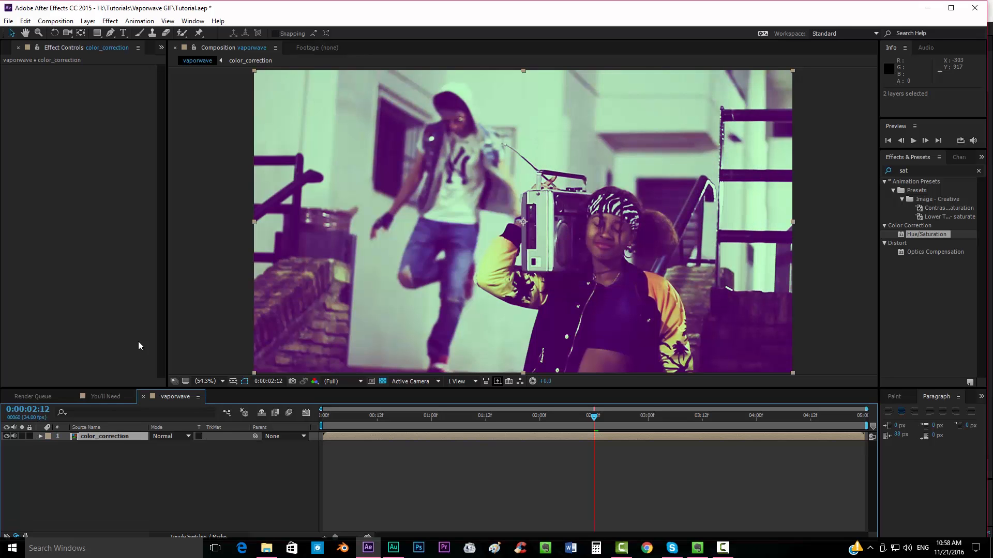
- Duplicate the color_correction layer as a Color-blended copy offset horizontally to X position 979
{"action": "left_click", "coordinate": [120, 437]}
{"action": "key", "text": "ctrl+d"}
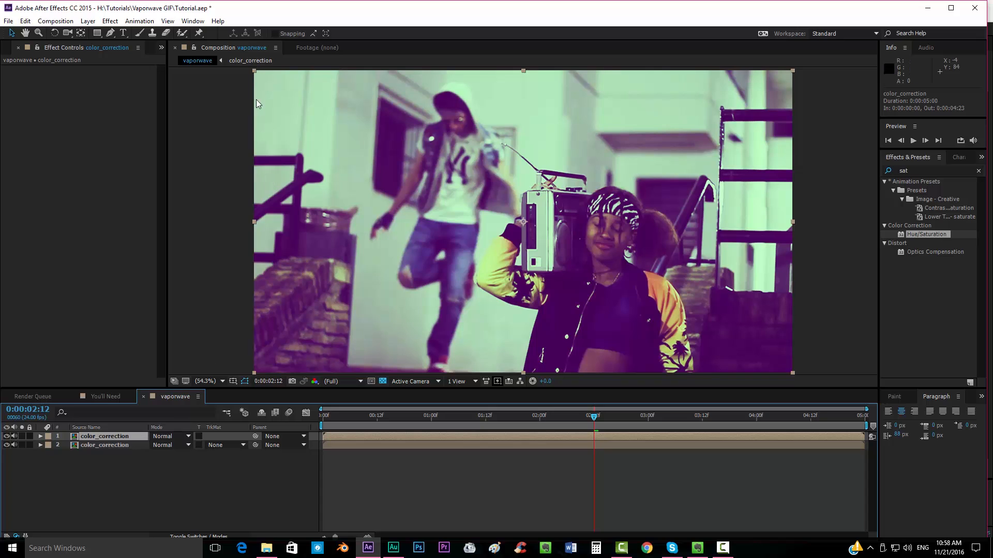
{"action": "left_click", "coordinate": [178, 439]}
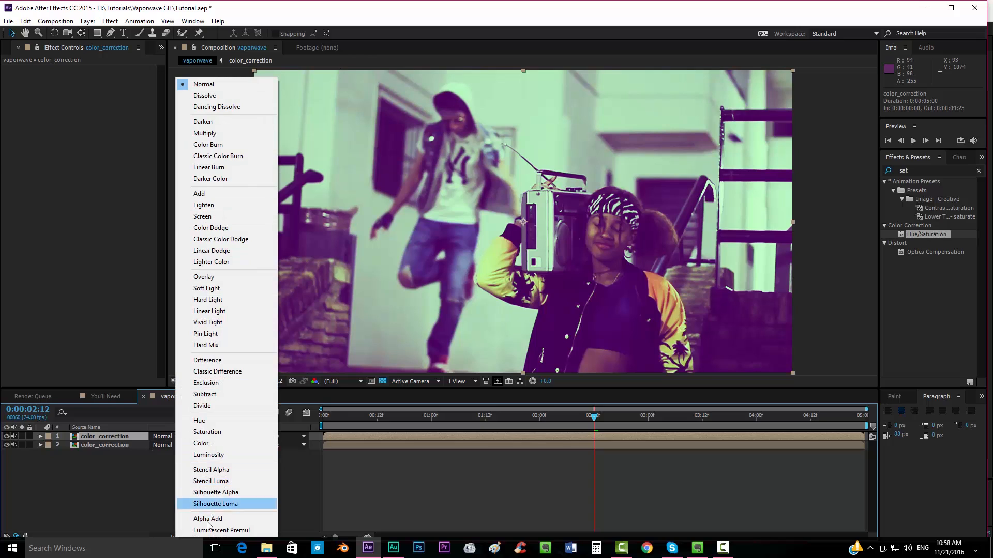
{"action": "left_click", "coordinate": [216, 443]}
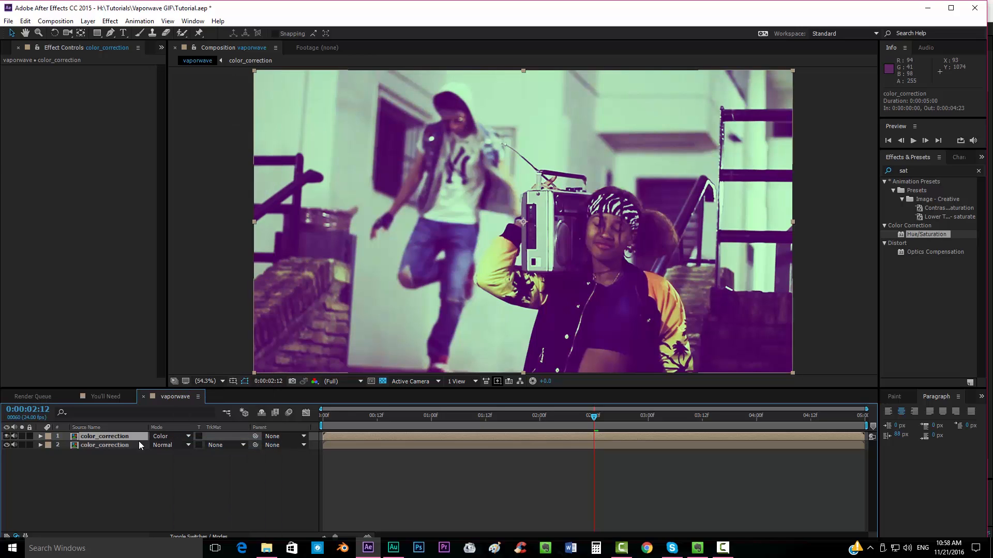
{"action": "key", "text": "p"}
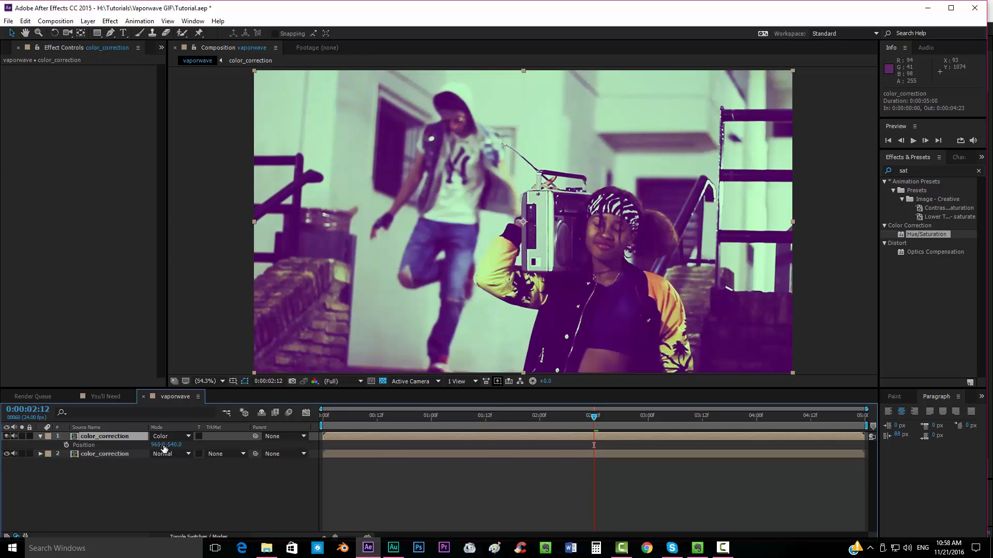
{"action": "left_click_drag", "start_coordinate": [157, 444], "coordinate": [167, 446]}
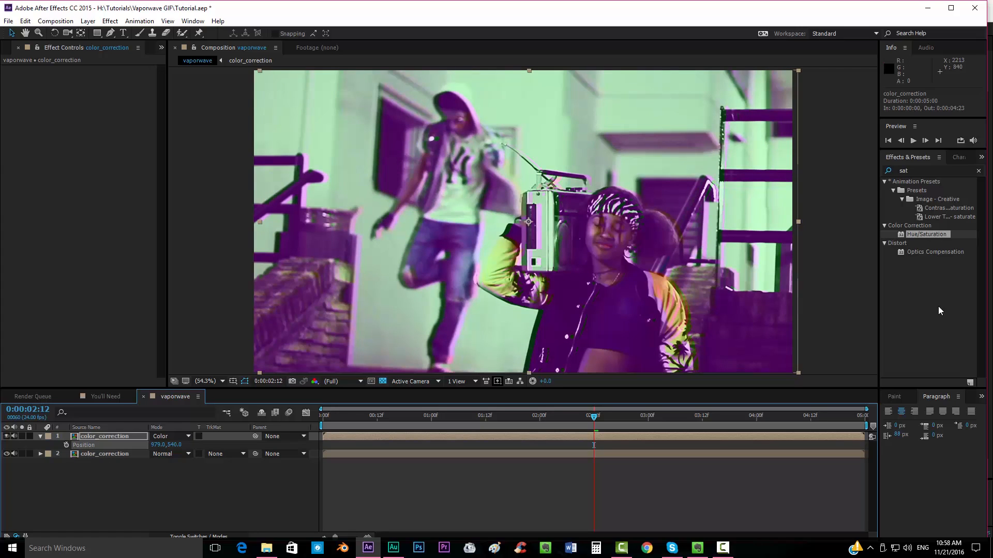
- Apply Fast Blur to the upper color_correction layer with Blurriness 23 and Repeat Edge Pixels enabled
{"action": "key", "text": "ctrl+5"}
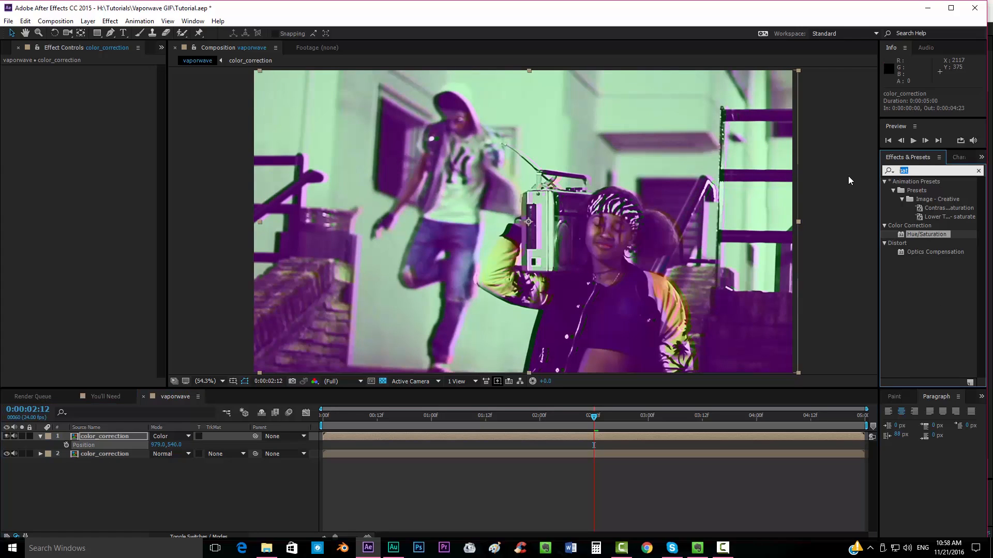
{"action": "type", "text": "fast"}
{"action": "left_click_drag", "start_coordinate": [918, 278], "coordinate": [623, 436]}
{"action": "left_click_drag", "start_coordinate": [94, 81], "coordinate": [107, 76]}
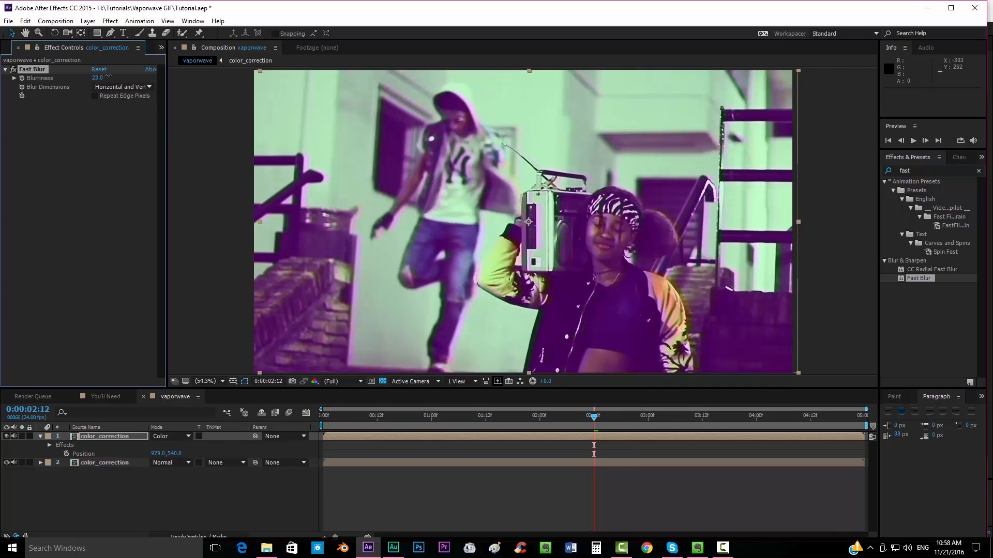
{"action": "left_click", "coordinate": [95, 96]}
- Lower the upper color_correction layer's opacity to 73% and raise its Fast Blur Blurriness to 41
{"action": "key", "text": "t"}
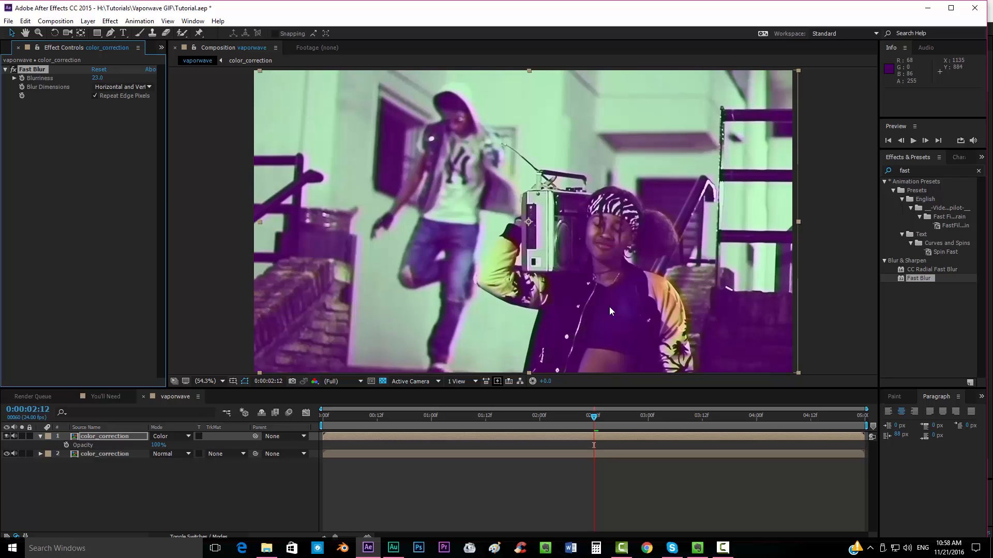
{"action": "left_click_drag", "start_coordinate": [158, 449], "coordinate": [143, 445]}
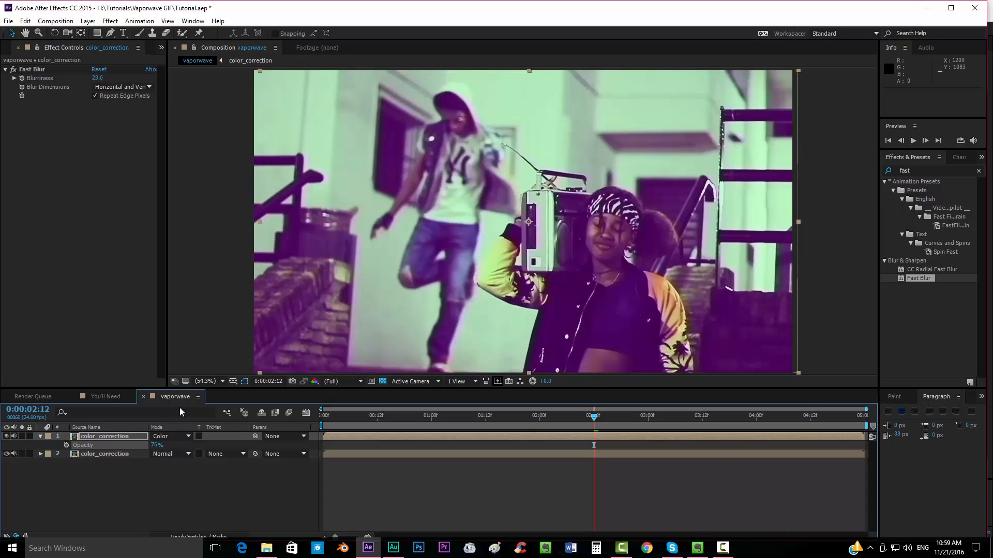
{"action": "left_click_drag", "start_coordinate": [160, 446], "coordinate": [225, 444]}
{"action": "mouse_move", "coordinate": [158, 445]}
{"action": "left_mouse_down"}
{"action": "mouse_move", "coordinate": [165, 450]}
{"action": "mouse_move", "coordinate": [149, 445]}
{"action": "left_mouse_up"}
{"action": "left_click_drag", "start_coordinate": [97, 78], "coordinate": [104, 79]}
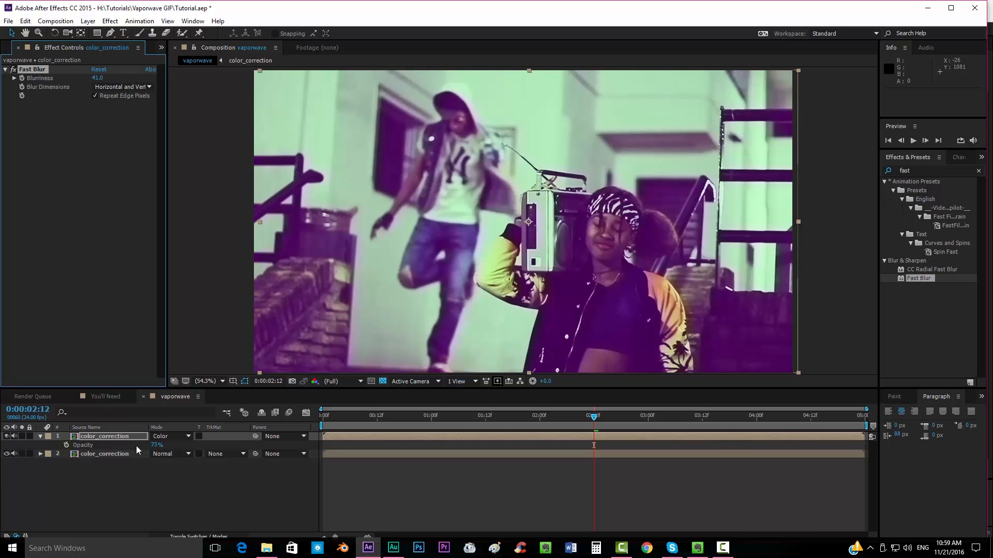
- Shift the upper color_correction layer to X position 987 and scrub the timeline to check the colour offset
{"action": "left_click", "coordinate": [154, 448]}
{"action": "key", "text": "p"}
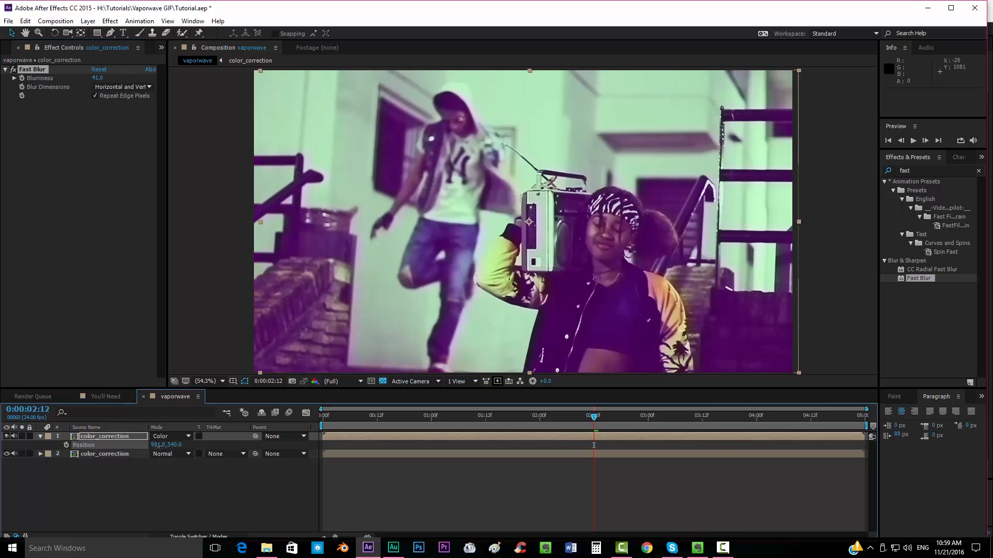
{"action": "left_click_drag", "start_coordinate": [159, 446], "coordinate": [161, 447]}
{"action": "left_click", "coordinate": [170, 491]}
{"action": "left_click", "coordinate": [259, 494]}
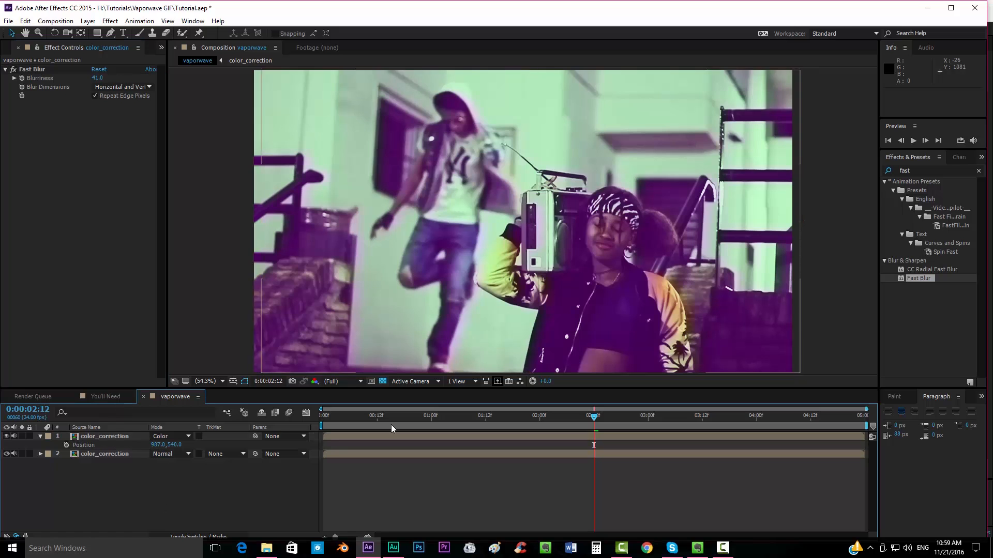
{"action": "left_click_drag", "start_coordinate": [362, 415], "coordinate": [594, 421]}
- Pre-compose both color_correction layers into a composition named color_displacement
{"action": "left_click", "coordinate": [107, 436]}
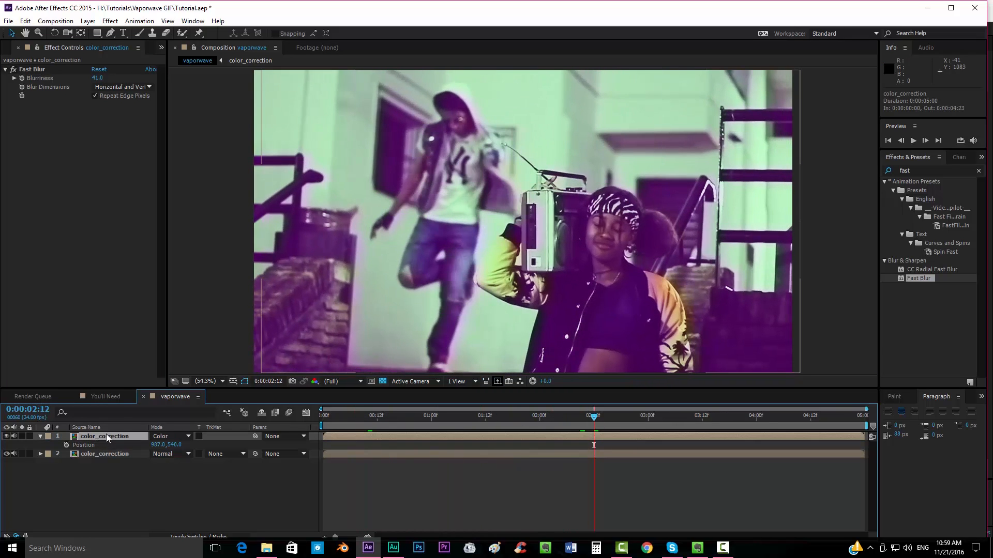
{"action": "left_click", "coordinate": [111, 456], "text": "shift"}
{"action": "right_click", "coordinate": [112, 457]}
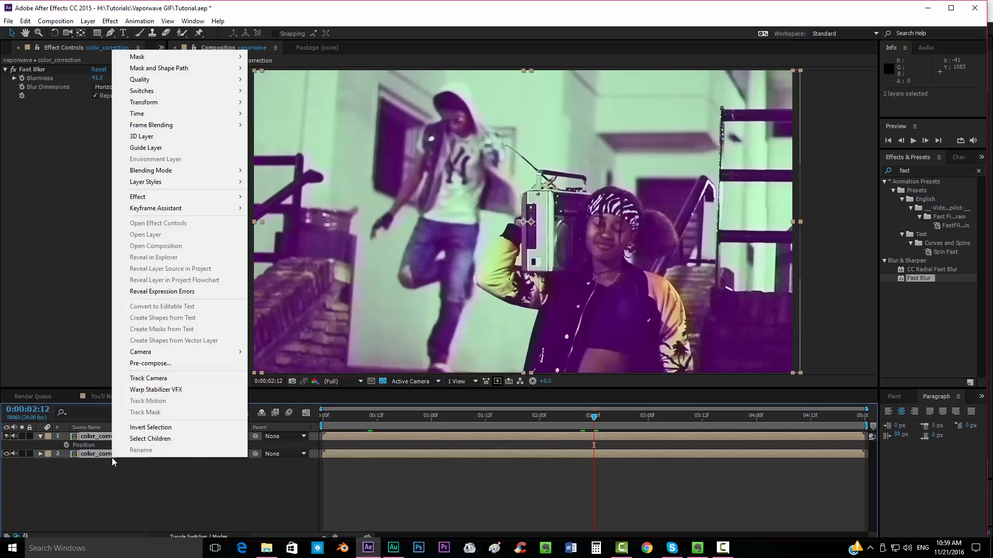
{"action": "left_click", "coordinate": [158, 368]}
{"action": "type", "text": "color_displacement"}
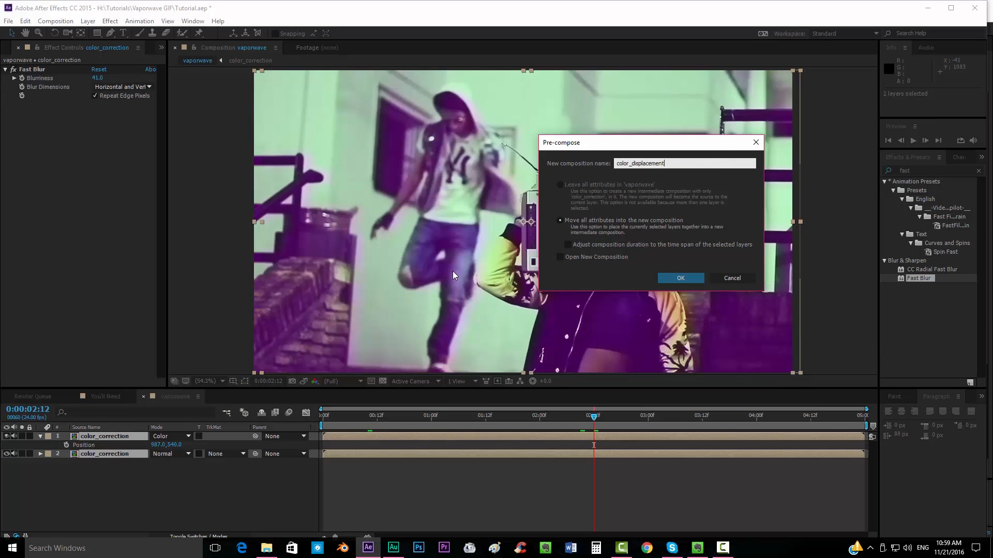
{"action": "key", "text": "Return"}
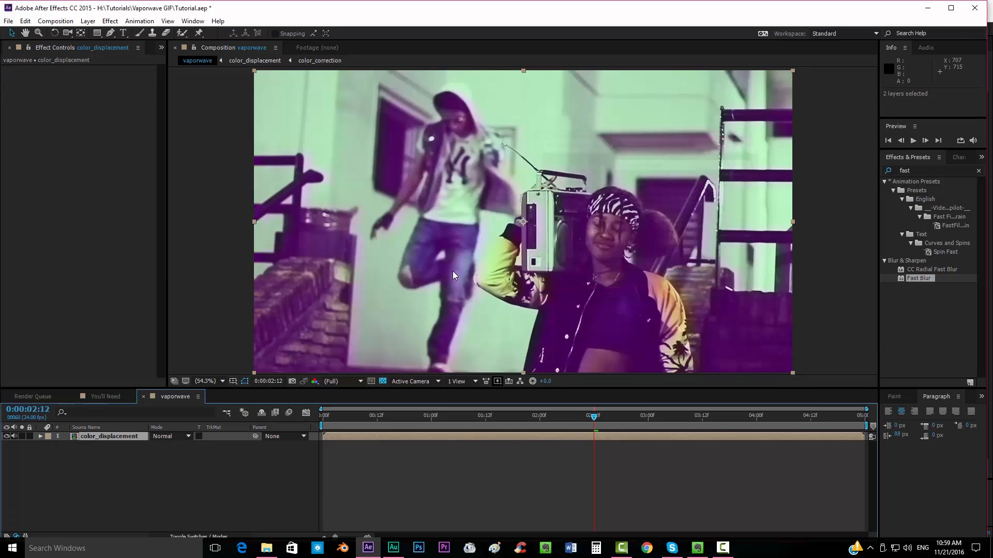
- Duplicate the color_displacement layer
{"action": "left_click", "coordinate": [154, 476]}
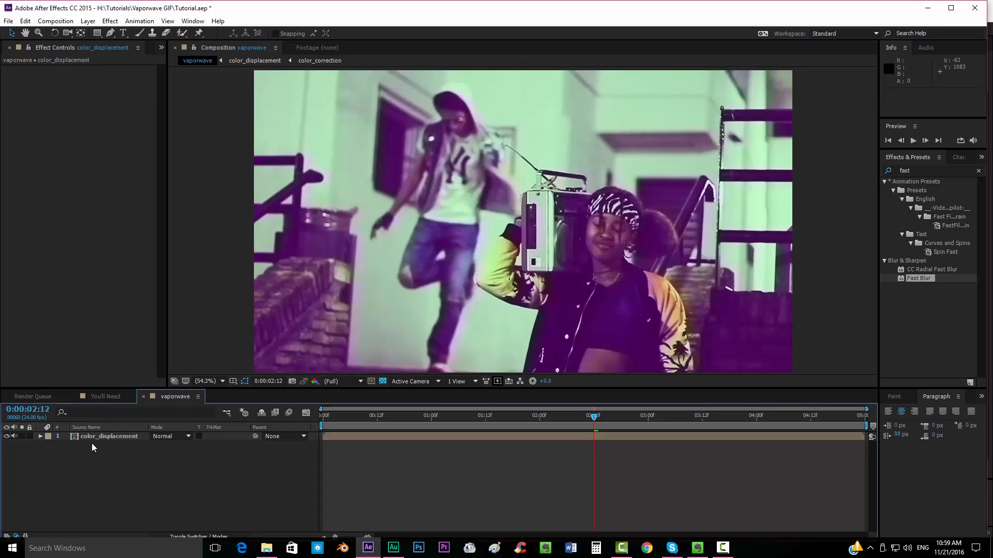
{"action": "left_click", "coordinate": [104, 435]}
{"action": "key", "text": "ctrl+d"}
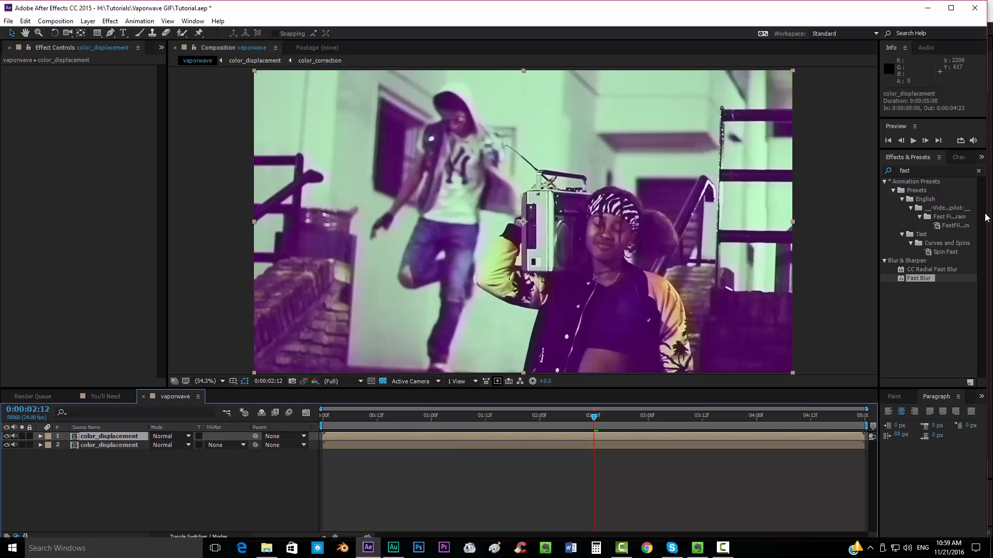
- Find and apply the Shift Channels effect to the upper color_displacement layer, with Take Green From set to Full Off
{"action": "double_click", "coordinate": [934, 172]}
{"action": "type", "text": "shi"}
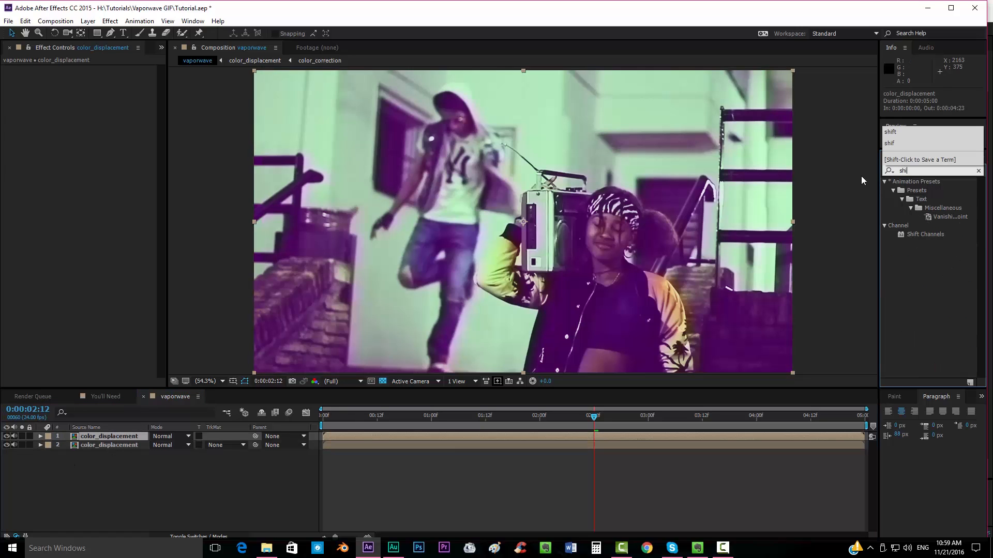
{"action": "left_click_drag", "start_coordinate": [925, 235], "coordinate": [487, 440]}
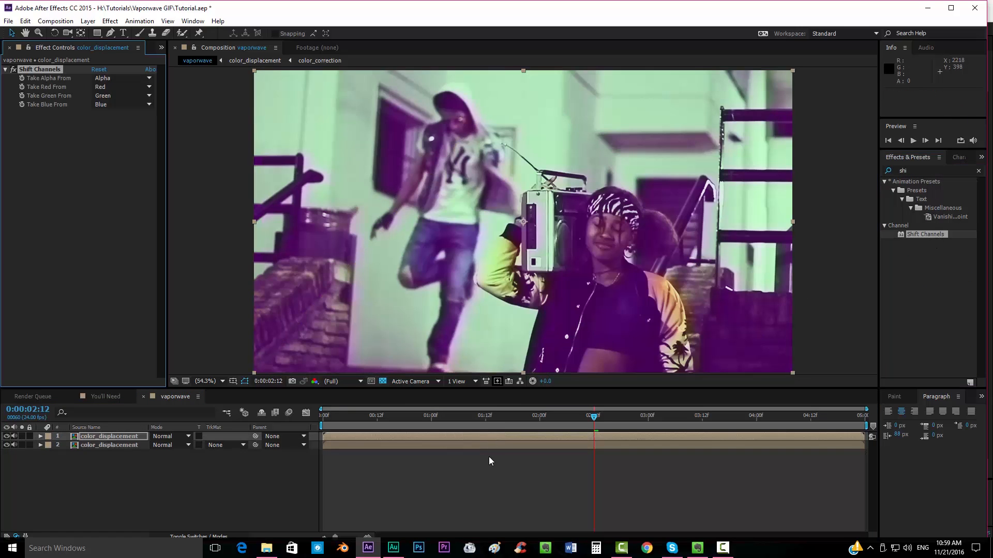
{"action": "left_click", "coordinate": [126, 94]}
{"action": "left_click", "coordinate": [132, 211]}
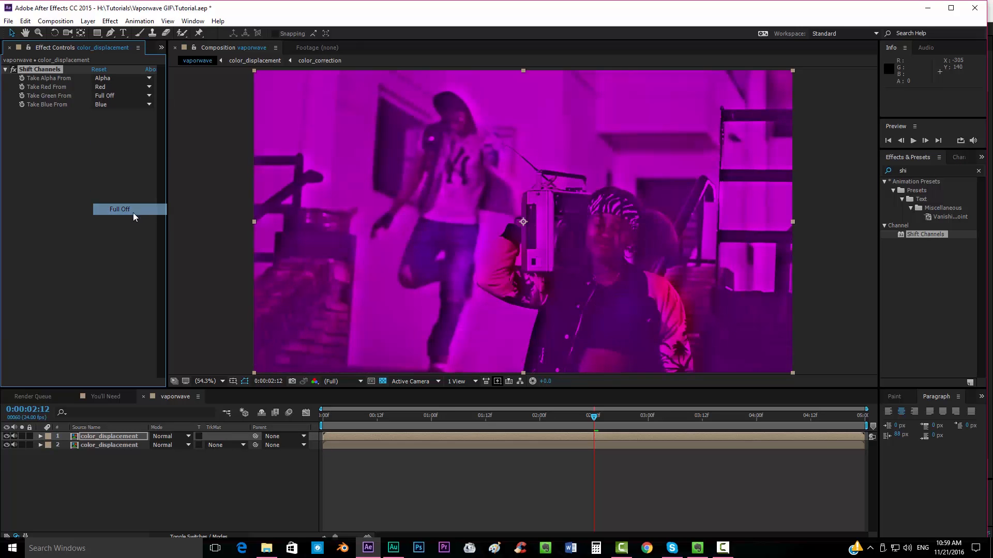
- Set the upper color_displacement layer's blending mode to Add and apply Shift Channels to the lower one, with red and blue taken from Full Off
{"action": "left_click", "coordinate": [175, 436]}
{"action": "left_click", "coordinate": [196, 193]}
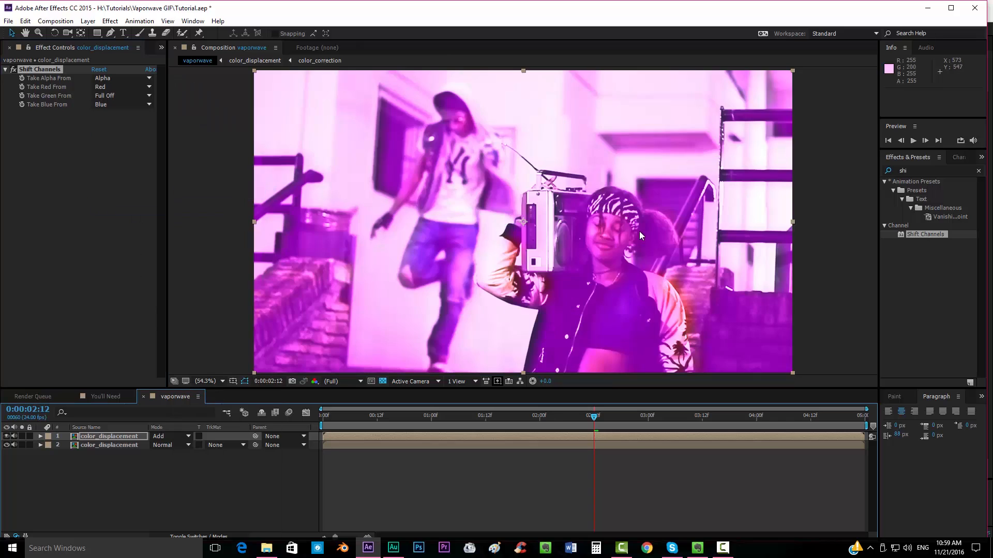
{"action": "left_click_drag", "start_coordinate": [935, 234], "coordinate": [474, 445]}
{"action": "left_click", "coordinate": [119, 88]}
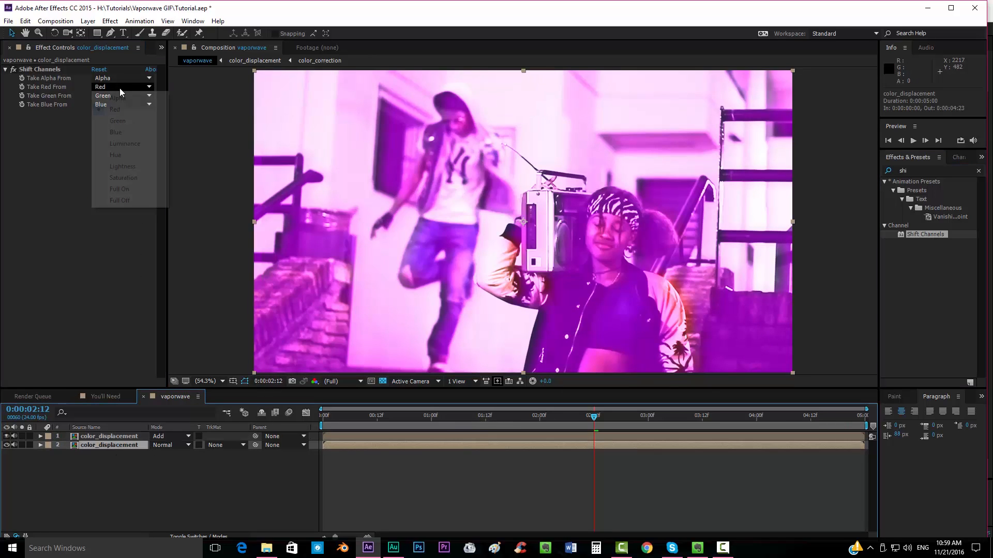
{"action": "left_click", "coordinate": [129, 200]}
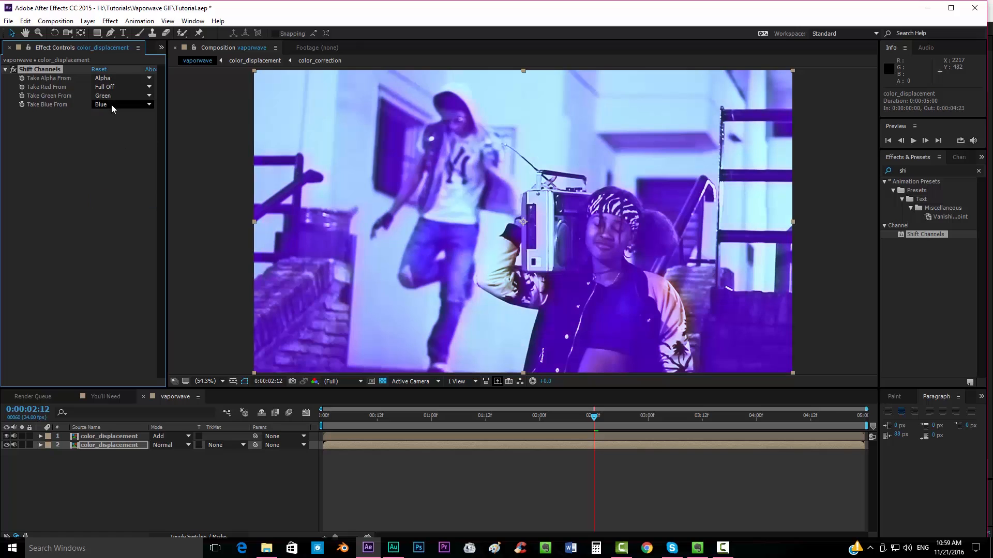
{"action": "left_click", "coordinate": [111, 105]}
{"action": "left_click", "coordinate": [130, 217]}
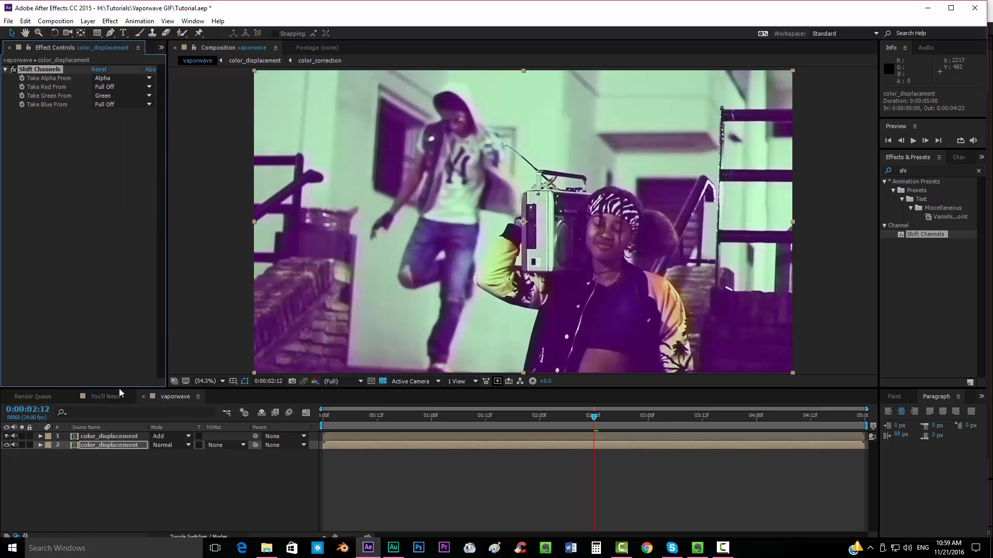
- Scale the lower color_displacement layer to 100.5% and scrub the timeline to check the colour fringing
{"action": "left_click", "coordinate": [113, 445]}
{"action": "key", "text": "s"}
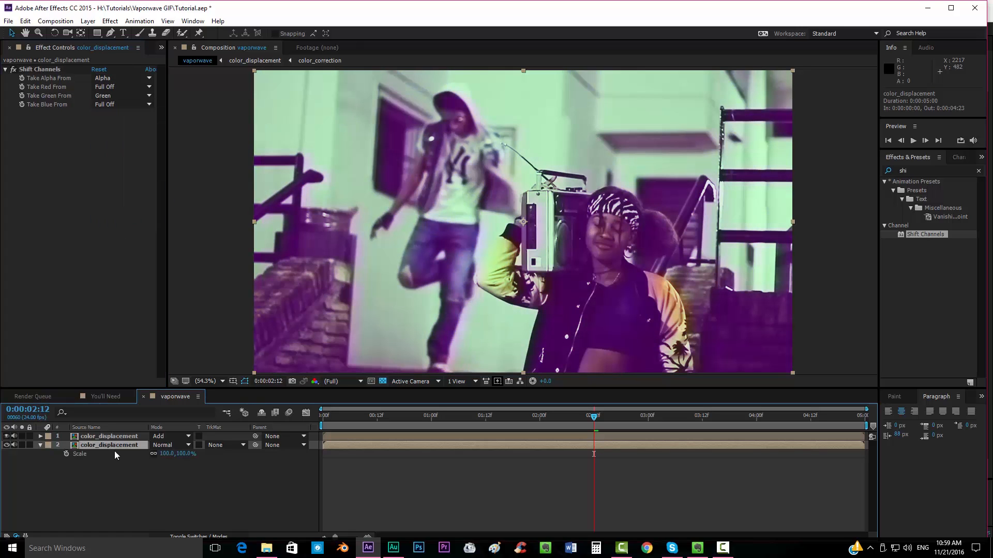
{"action": "left_click", "coordinate": [165, 454]}
{"action": "type", "text": "101"}
{"action": "key", "text": "Return"}
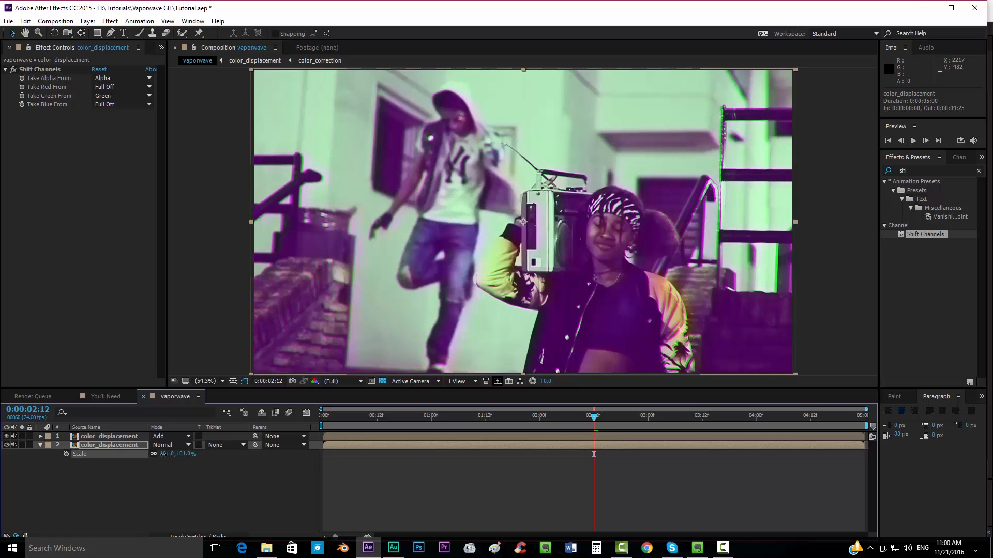
{"action": "left_click", "coordinate": [228, 492]}
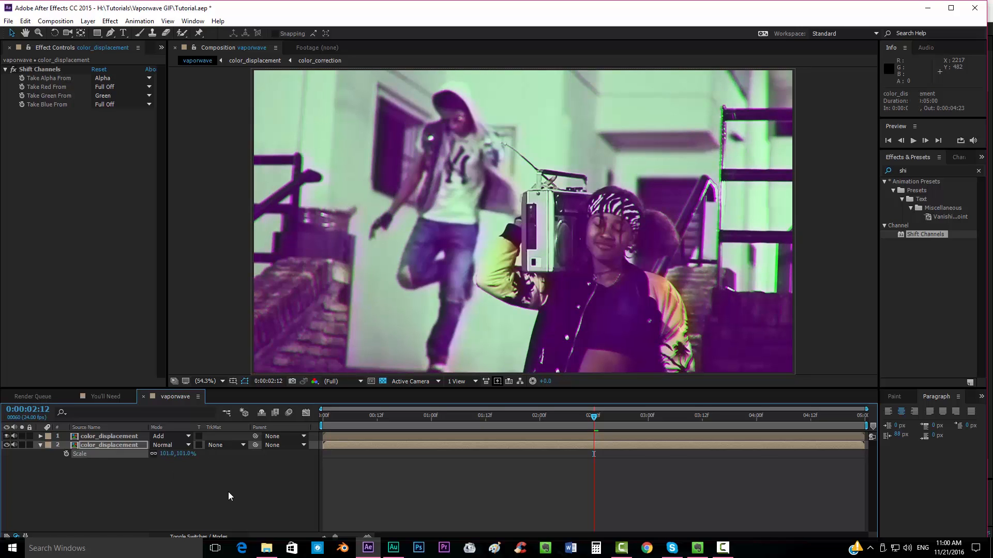
{"action": "left_click", "coordinate": [164, 454]}
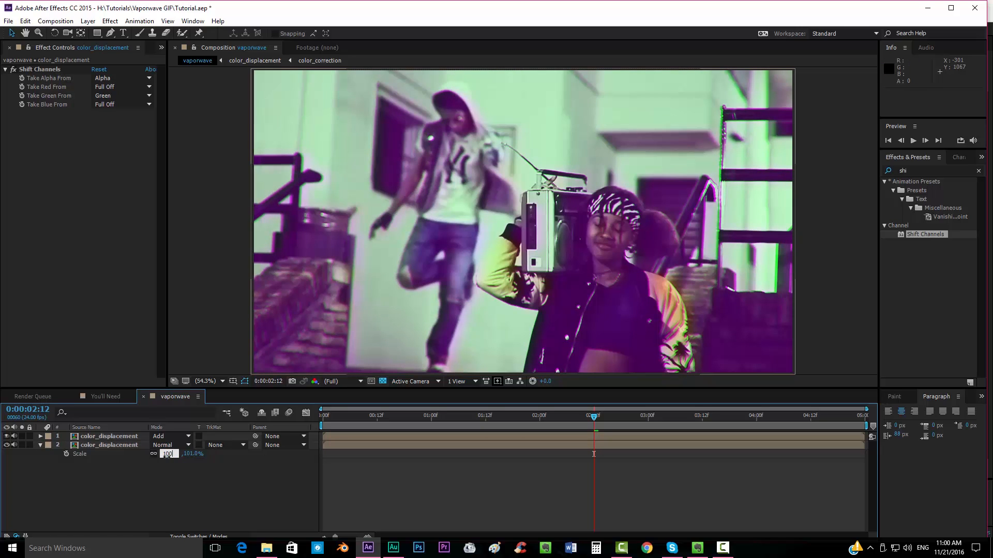
{"action": "key", "text": "Return"}
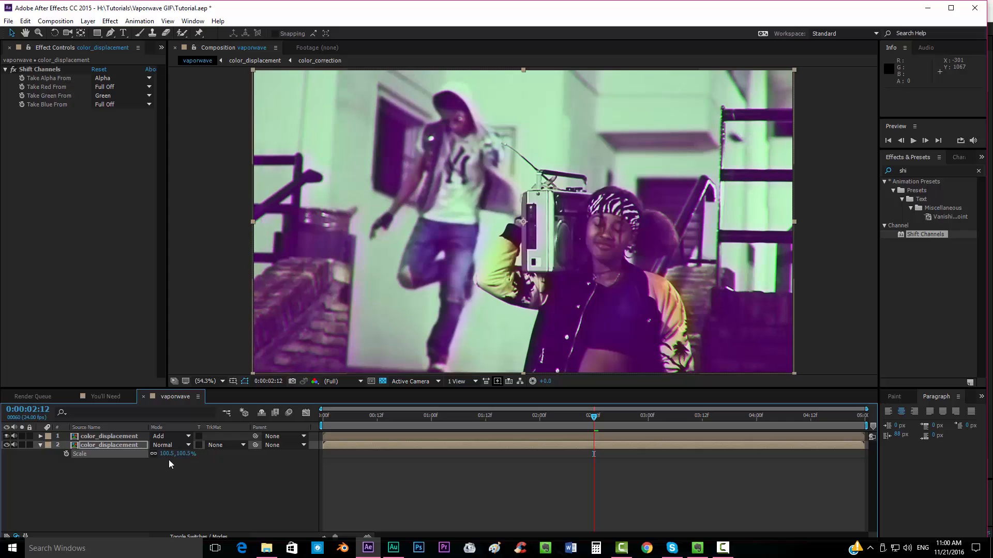
{"action": "left_click", "coordinate": [337, 423]}
{"action": "left_click_drag", "start_coordinate": [337, 423], "coordinate": [594, 419]}
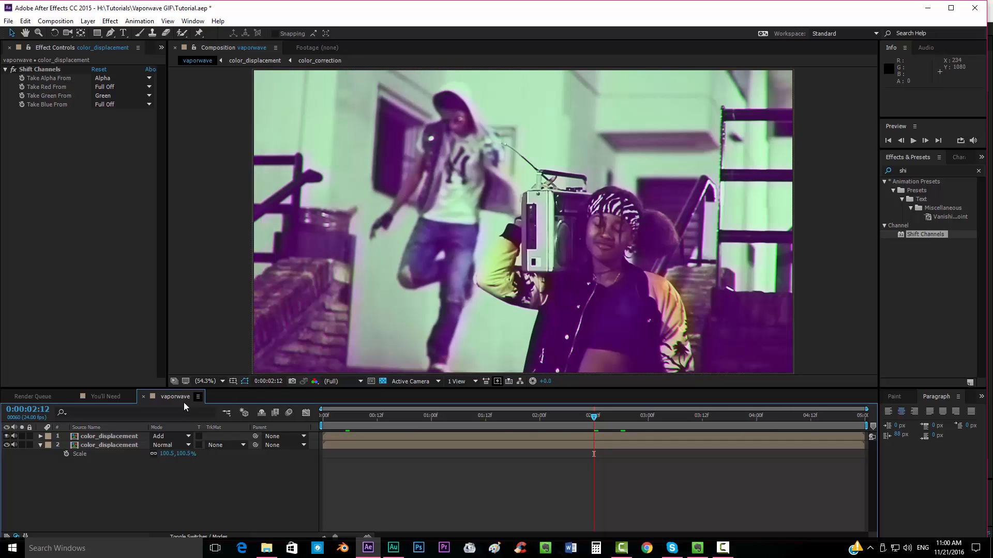
- Reduce the Tint amount on Adjustment Layer 1 inside the nested color_correction composition and return to the vaporwave composition
{"action": "double_click", "coordinate": [95, 444]}
{"action": "double_click", "coordinate": [90, 436]}
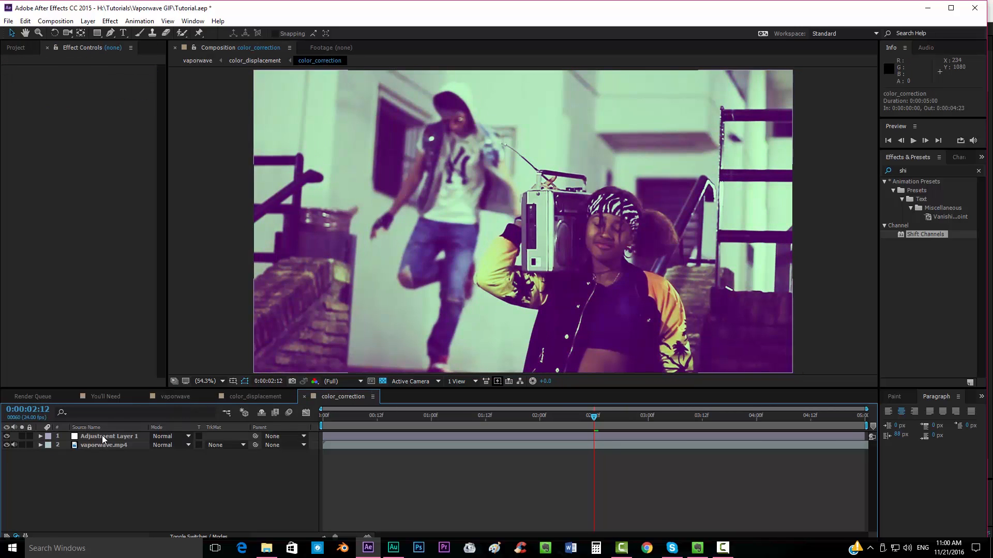
{"action": "left_click", "coordinate": [101, 436]}
{"action": "scroll", "coordinate": [83, 262], "scroll_direction": "down", "scroll_amount": 2}
{"action": "left_click_drag", "start_coordinate": [101, 222], "coordinate": [95, 222]}
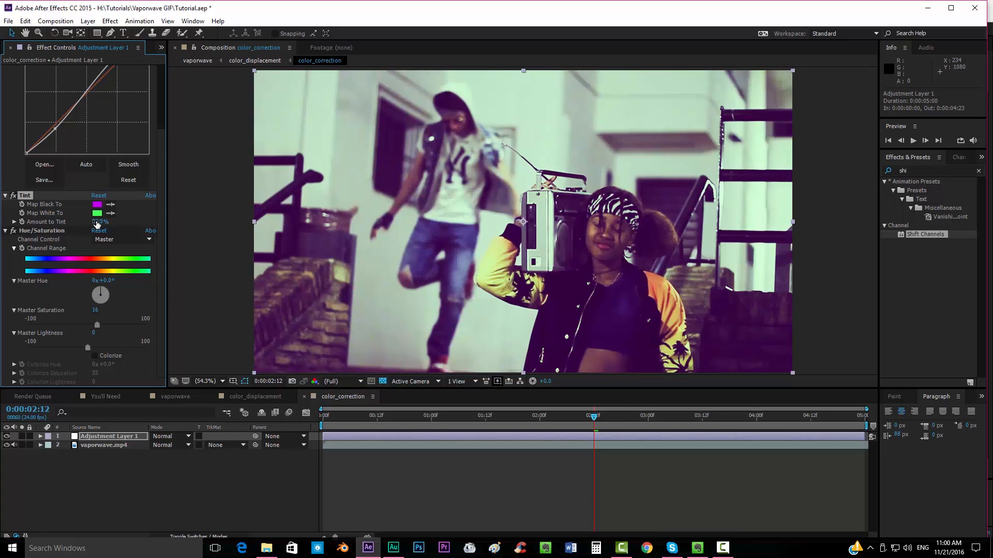
{"action": "left_click", "coordinate": [174, 397]}
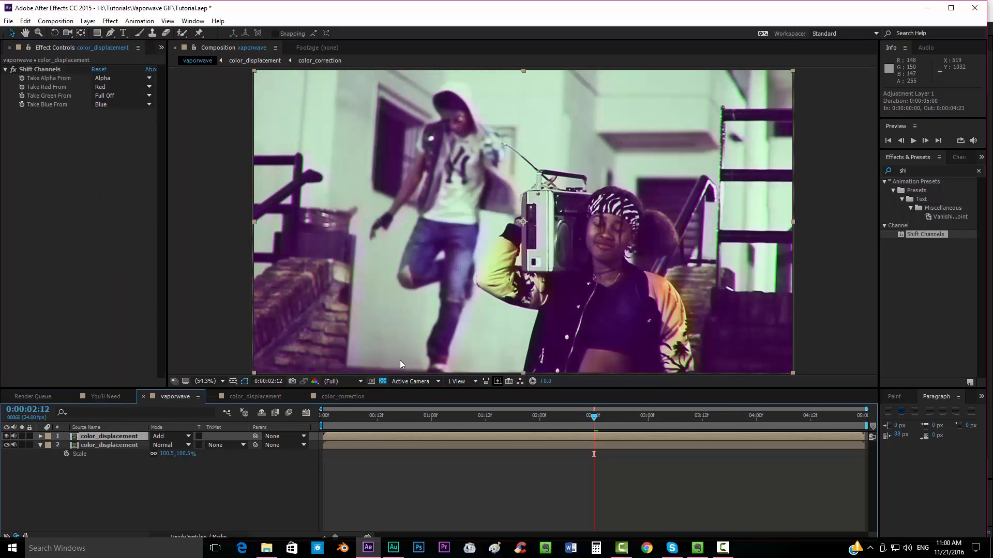
- Pre-compose both color_displacement layers into a composition named rgb_split
{"action": "left_click", "coordinate": [123, 447], "text": "shift"}
{"action": "right_click", "coordinate": [123, 448]}
{"action": "left_click", "coordinate": [160, 353]}
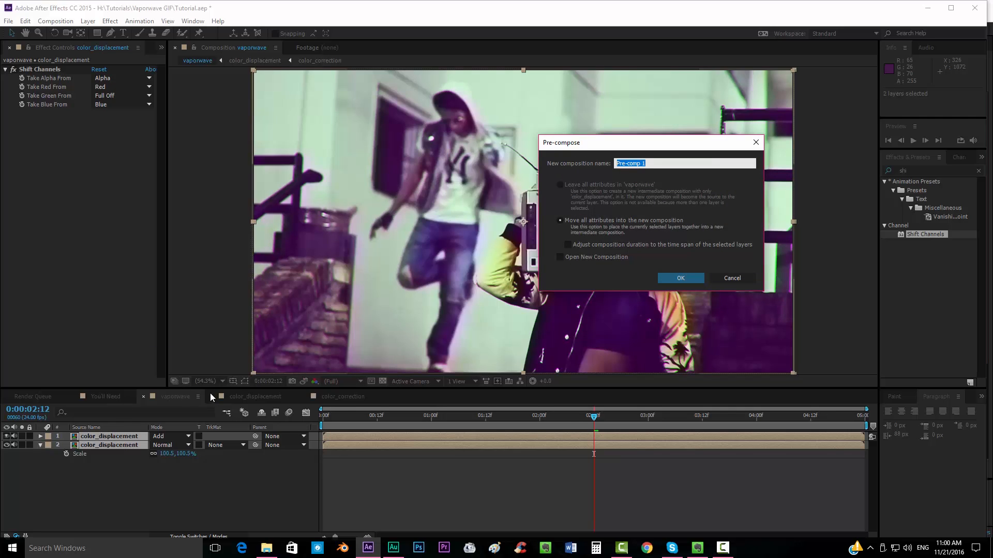
{"action": "type", "text": "rgb_split"}
{"action": "key", "text": "Return"}
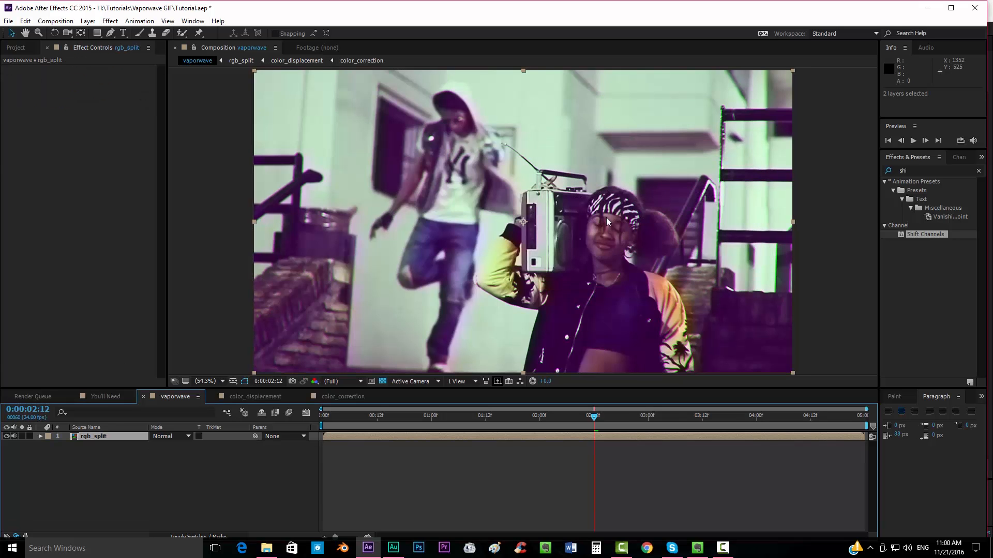
{"action": "left_click", "coordinate": [269, 472]}
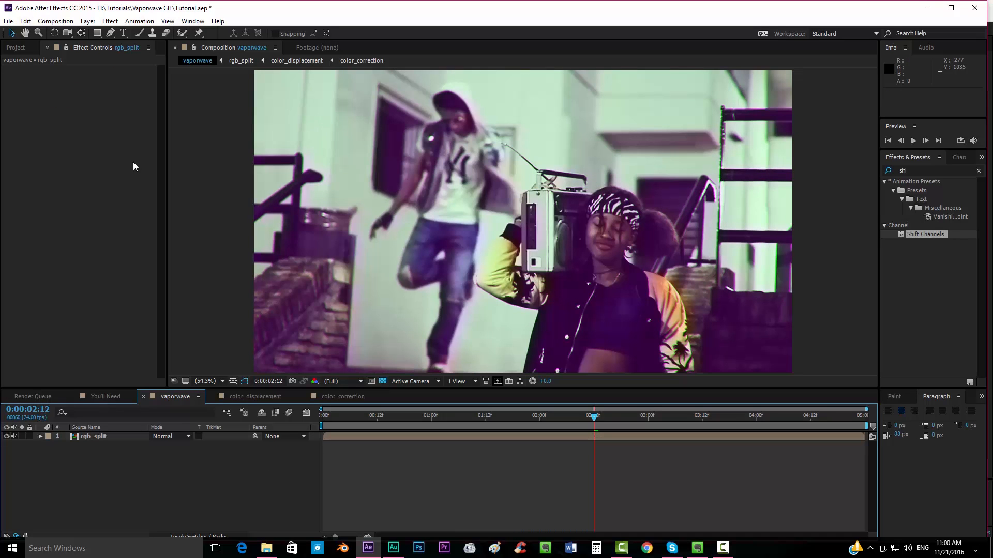
- Switch to File Explorer and open the VHS Tape folder in Effects n Stuff on DATADRIVE1 (D:)
{"action": "left_click", "coordinate": [12, 53]}
{"action": "left_click", "coordinate": [267, 548]}
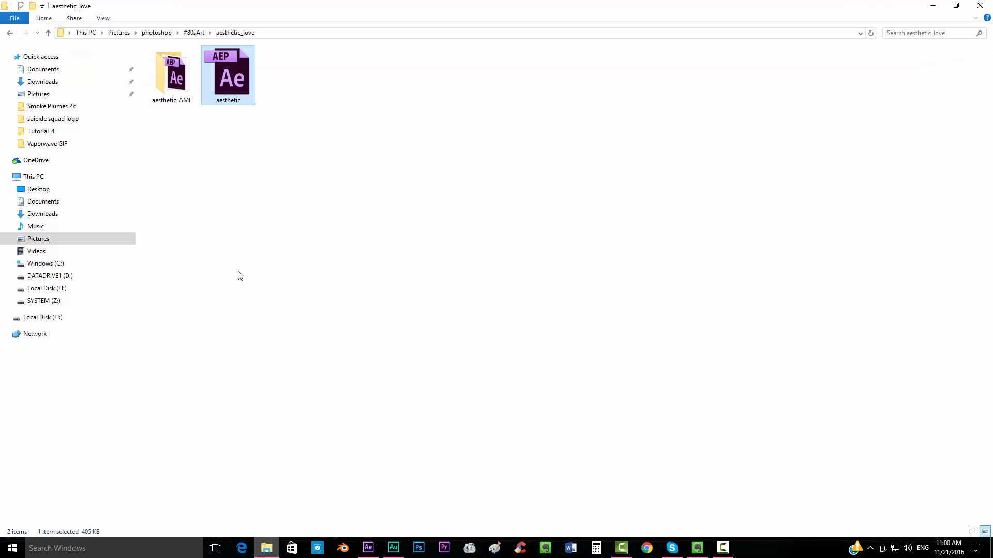
{"action": "key", "text": "BackSpace"}
{"action": "key", "text": "BackSpace"}
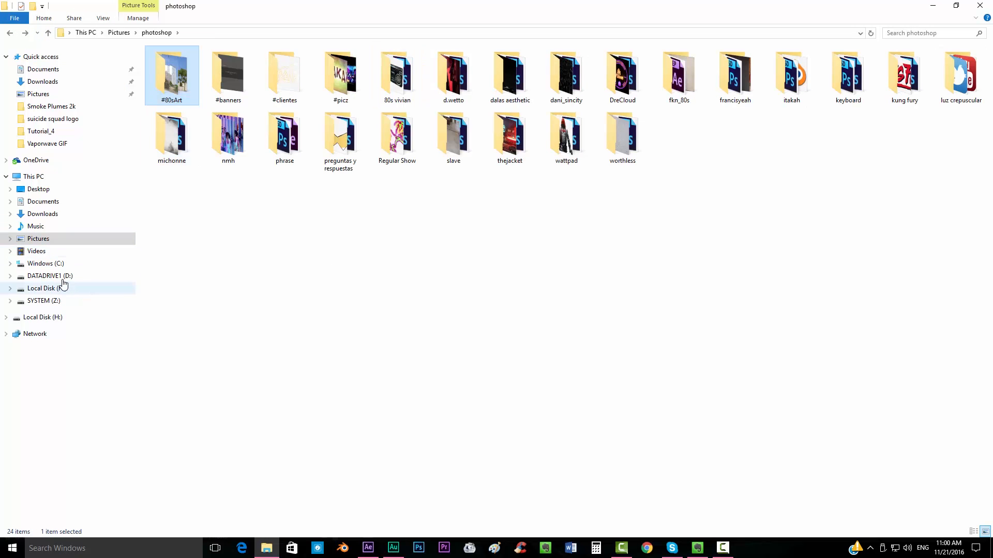
{"action": "left_click", "coordinate": [61, 277]}
{"action": "double_click", "coordinate": [189, 76]}
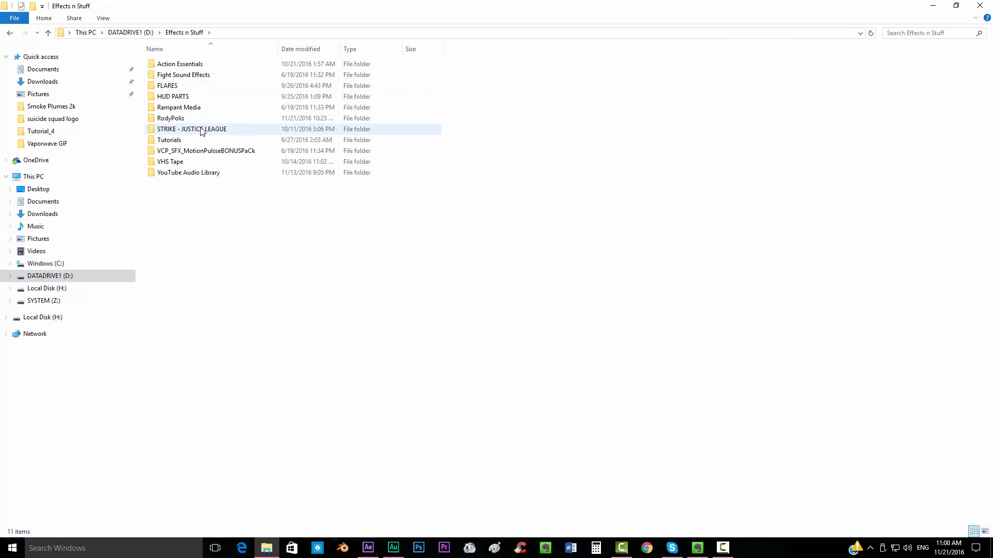
{"action": "double_click", "coordinate": [173, 162]}
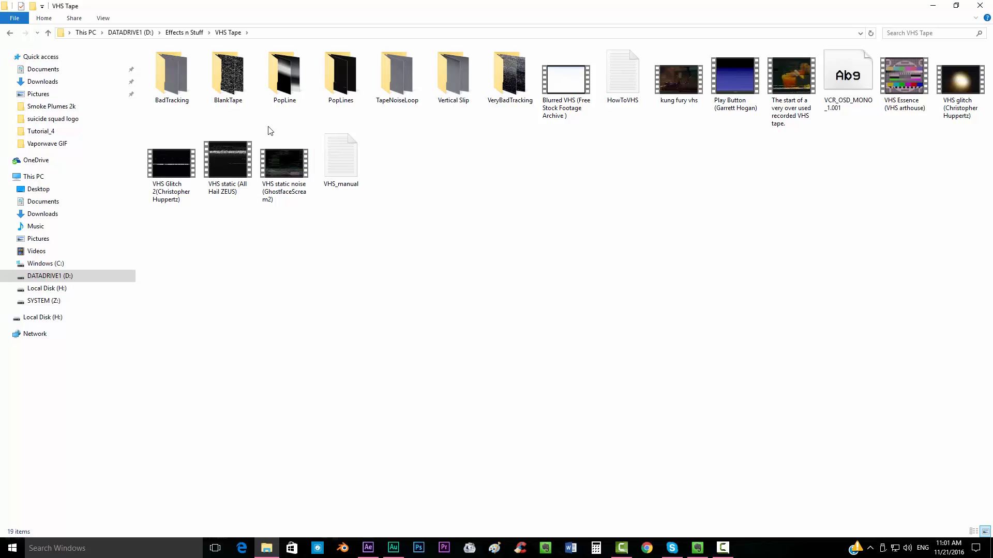
- Examine the overlay folders and clips in VHS Tape and open the BadTracking folder to view its images
{"action": "left_click_drag", "start_coordinate": [152, 123], "coordinate": [538, 47]}
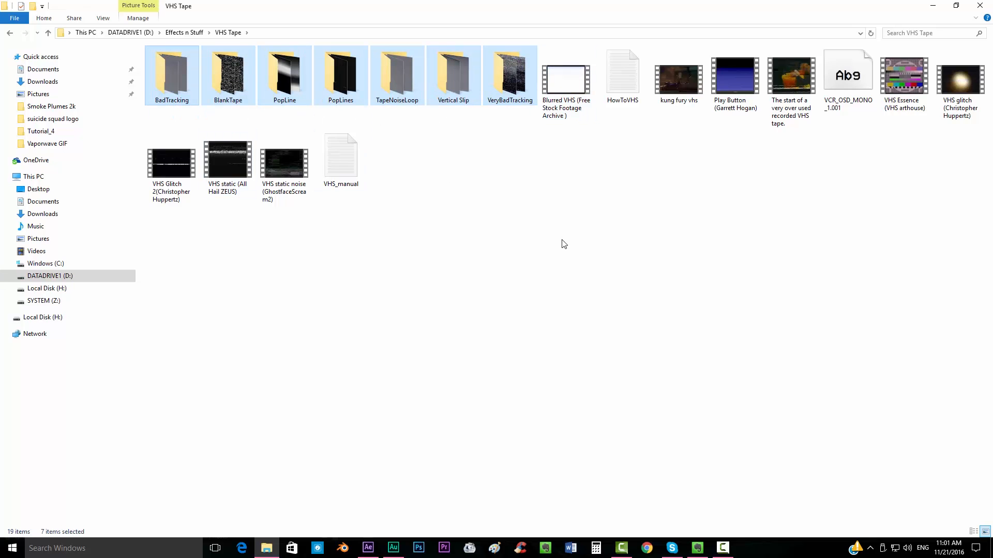
{"action": "left_click_drag", "start_coordinate": [166, 235], "coordinate": [992, 78]}
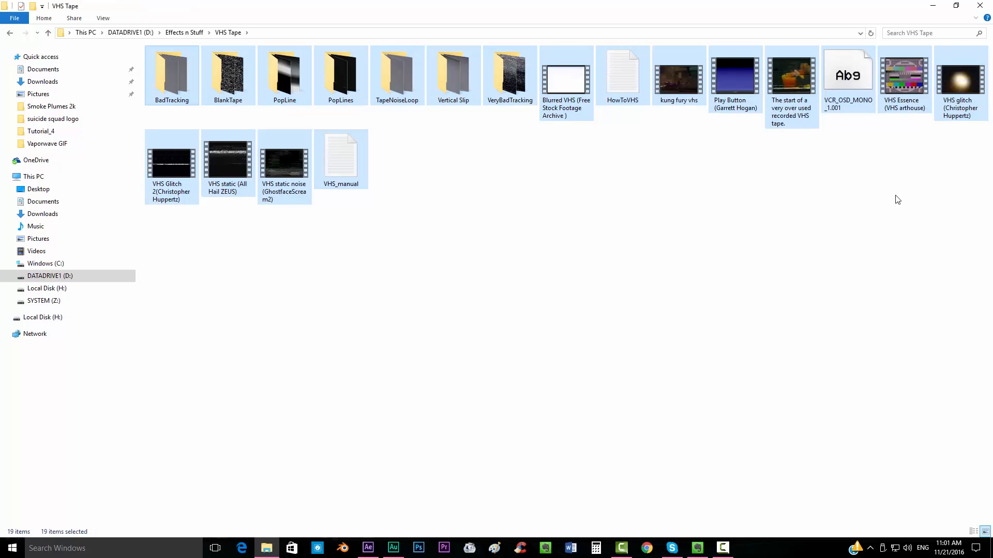
{"action": "left_click", "coordinate": [792, 206]}
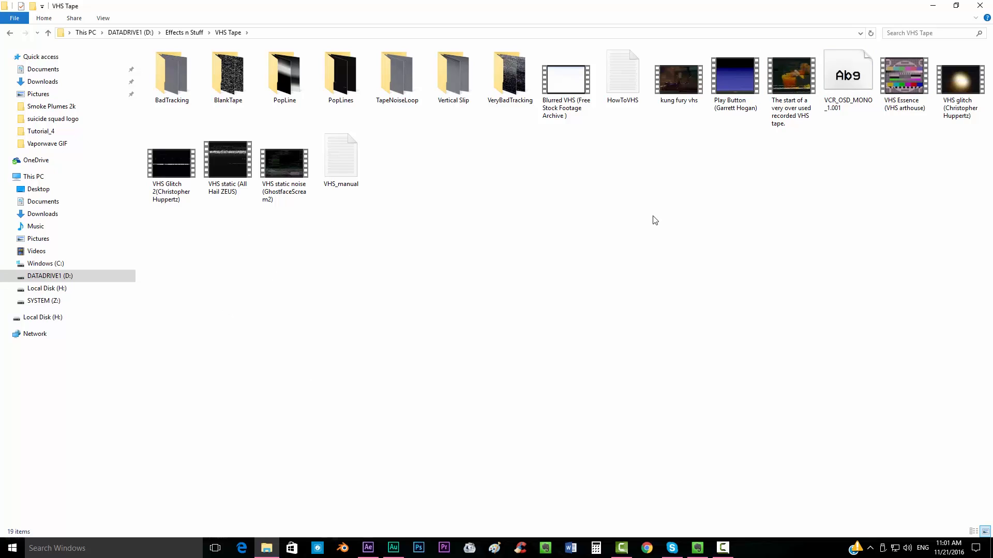
{"action": "double_click", "coordinate": [174, 72]}
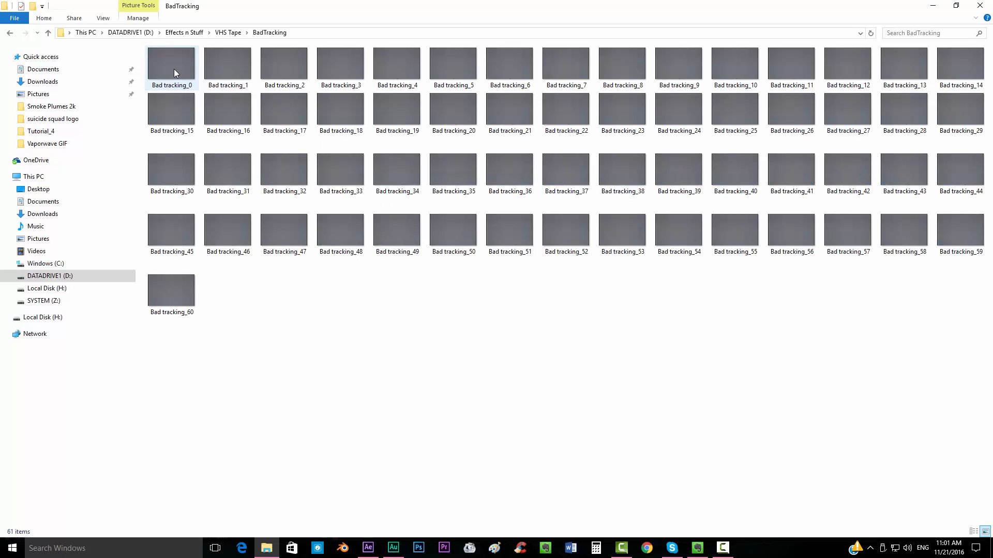
- Switch to After Effects, import the BadTracking images starting at Bad tracking_0 as a JPEG sequence, and place it above the rgb_split layer
{"action": "left_click", "coordinate": [368, 547]}
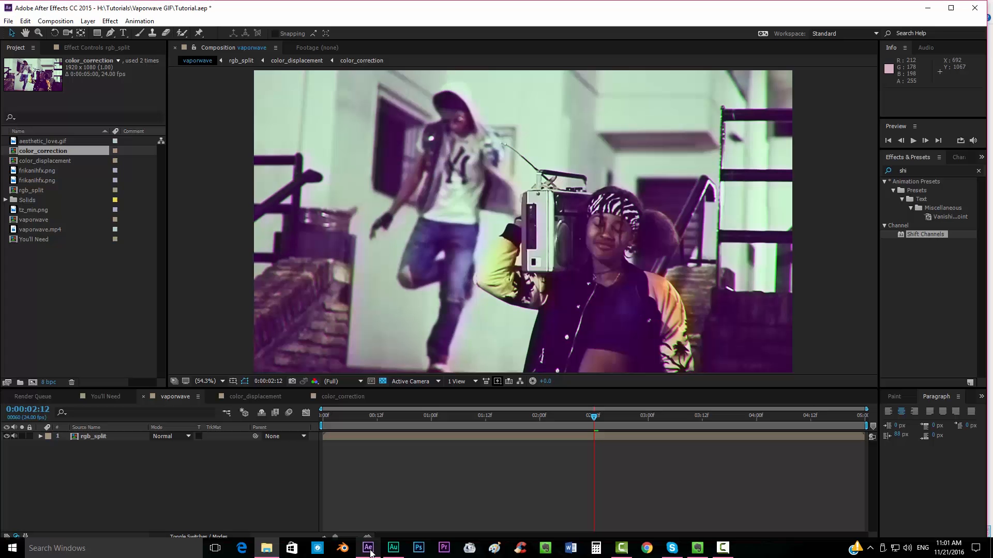
{"action": "double_click", "coordinate": [32, 276]}
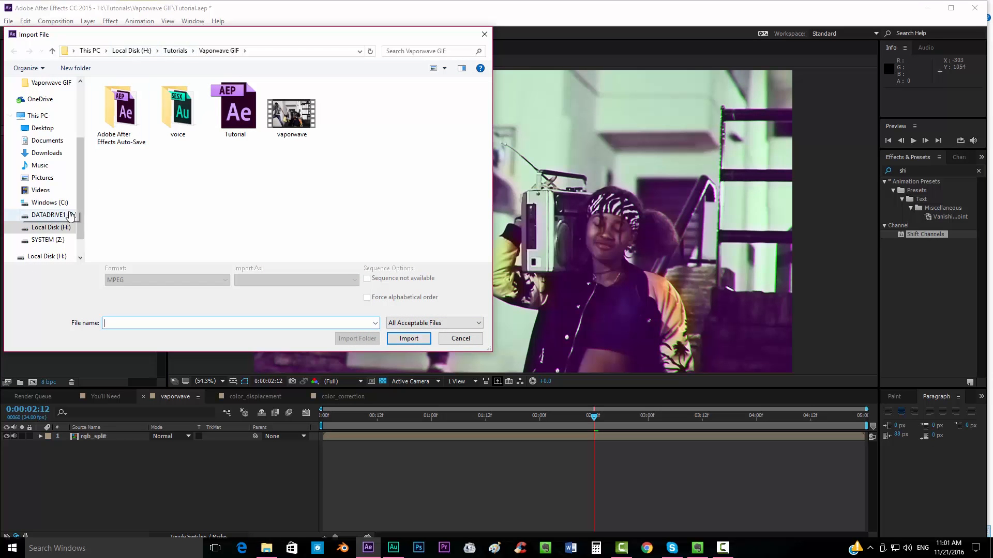
{"action": "left_click", "coordinate": [49, 215]}
{"action": "double_click", "coordinate": [135, 109]}
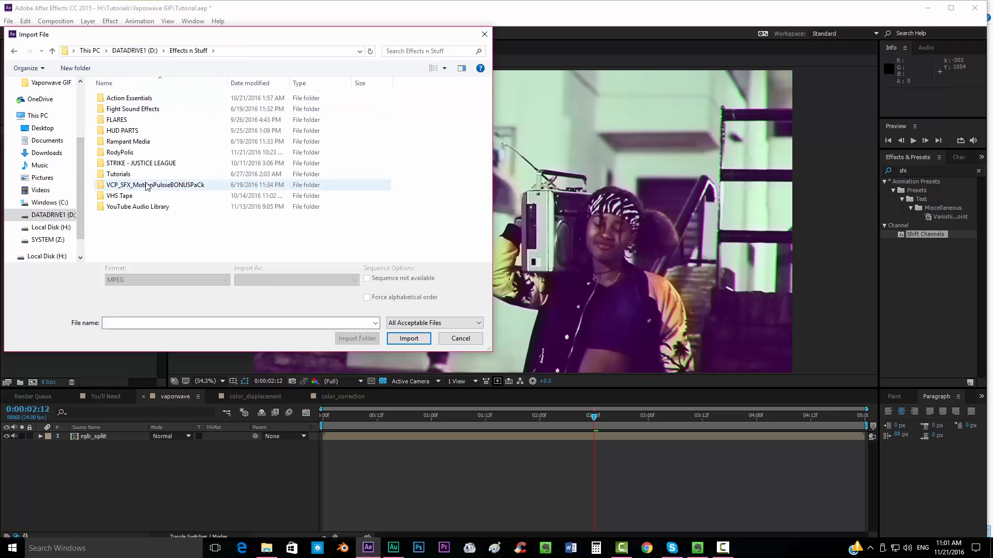
{"action": "double_click", "coordinate": [145, 198]}
{"action": "double_click", "coordinate": [124, 107]}
{"action": "left_click", "coordinate": [124, 104]}
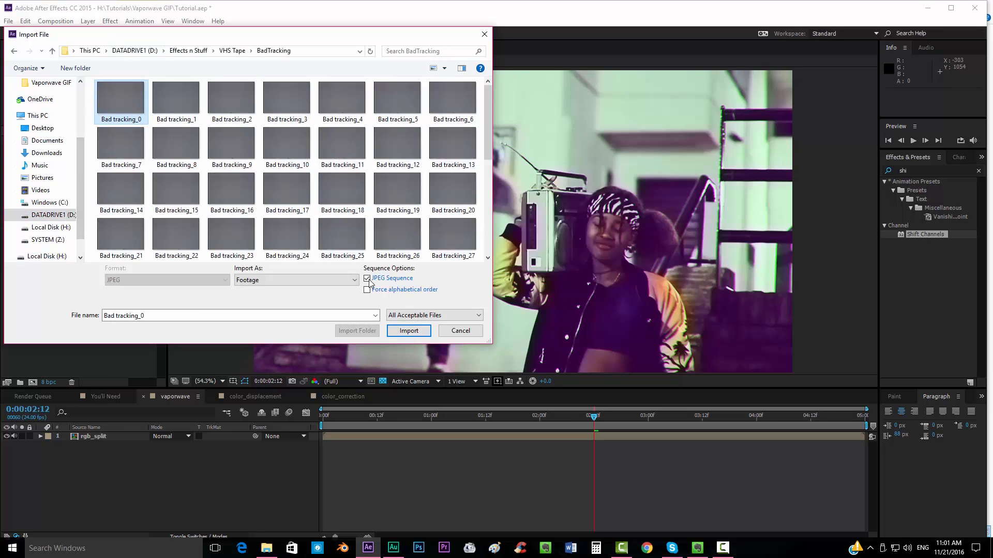
{"action": "left_click", "coordinate": [406, 329]}
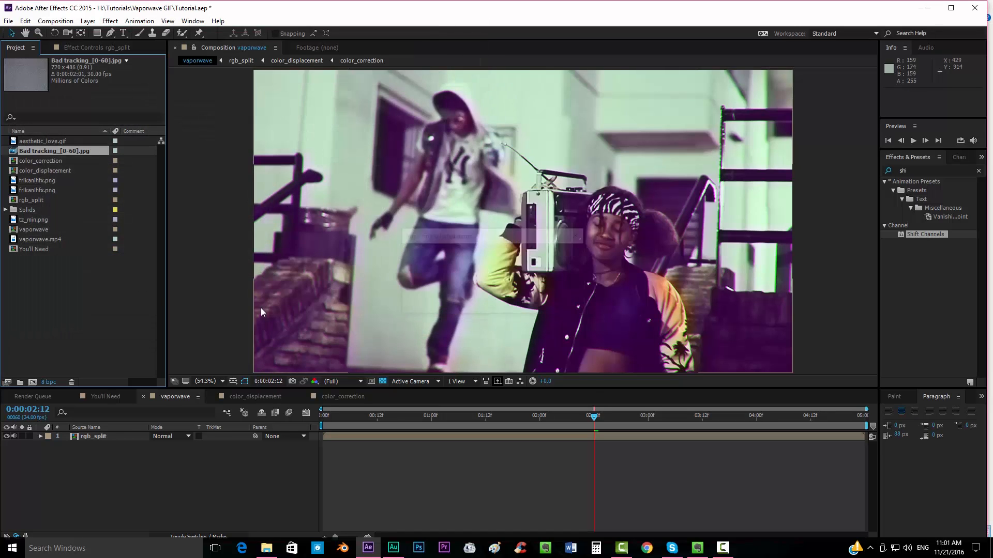
{"action": "left_click_drag", "start_coordinate": [89, 402], "coordinate": [101, 437]}
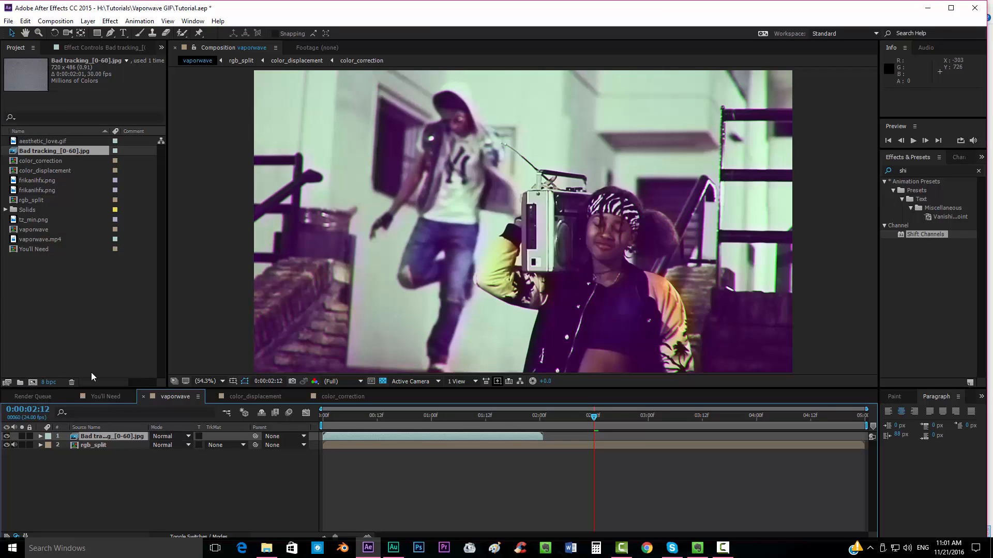
- Set the Bad tracking_[0-60].jpg footage to loop 100 times and extend its layer to the end of the composition
{"action": "right_click", "coordinate": [46, 153]}
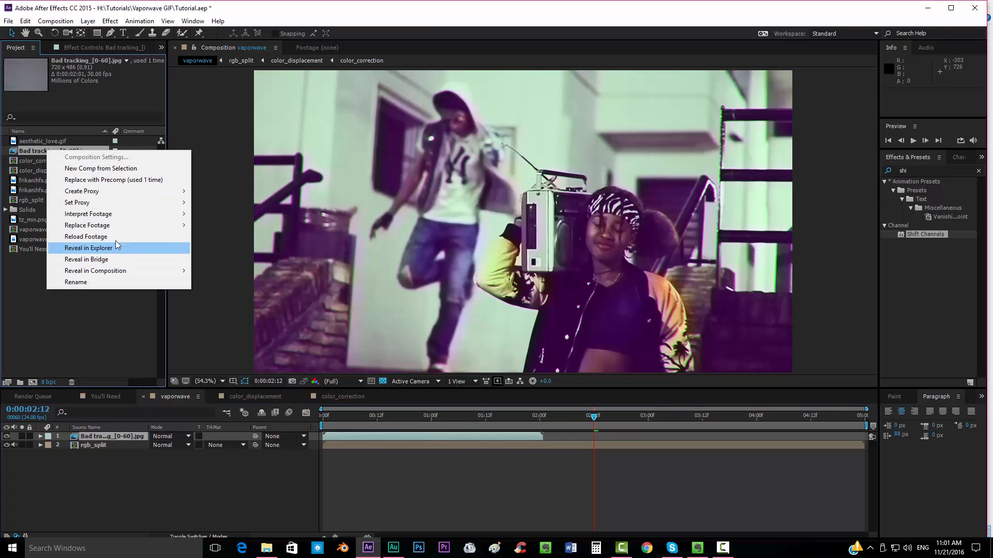
{"action": "mouse_move", "coordinate": [173, 216]}
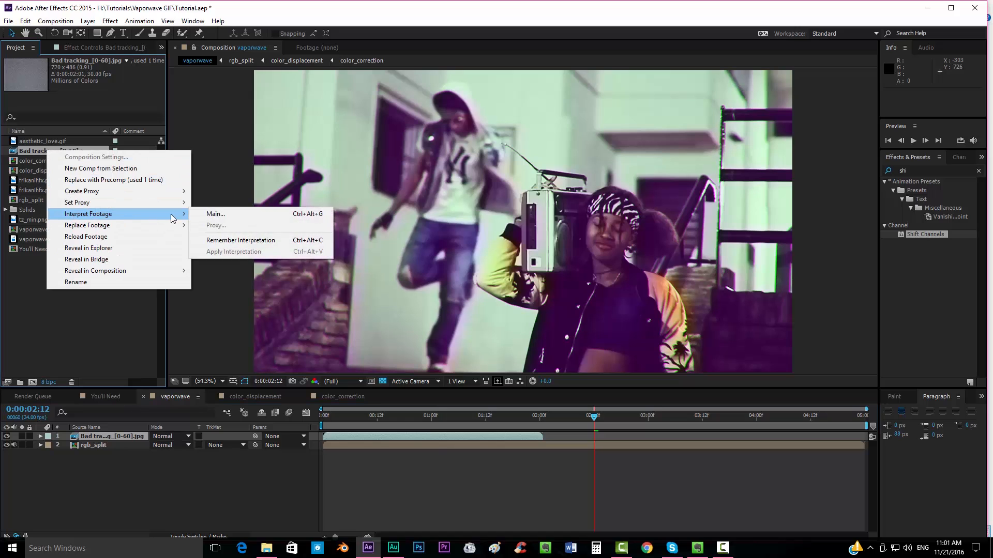
{"action": "left_click", "coordinate": [209, 219]}
{"action": "left_click", "coordinate": [499, 420]}
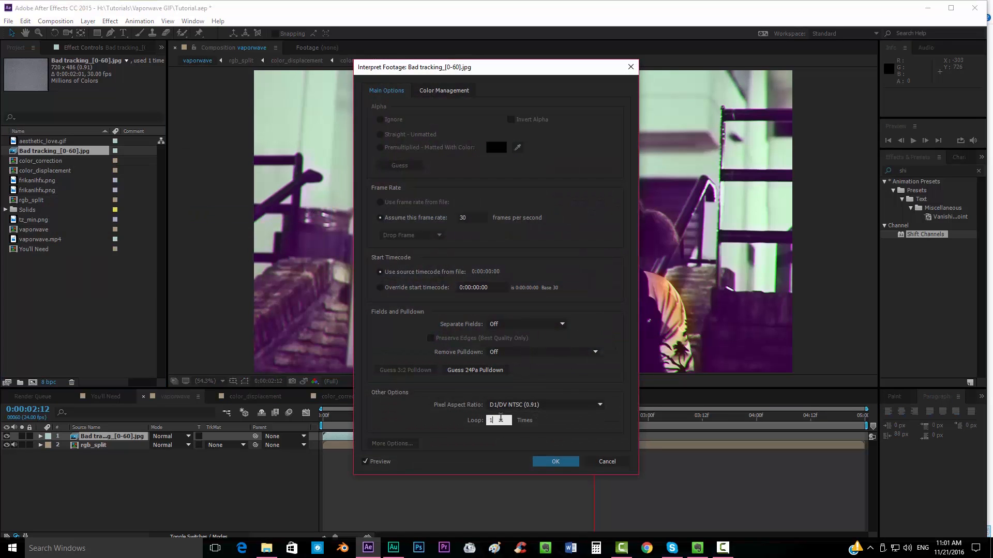
{"action": "type", "text": "00"}
{"action": "key", "text": "Return"}
{"action": "left_click_drag", "start_coordinate": [544, 437], "coordinate": [966, 429]}
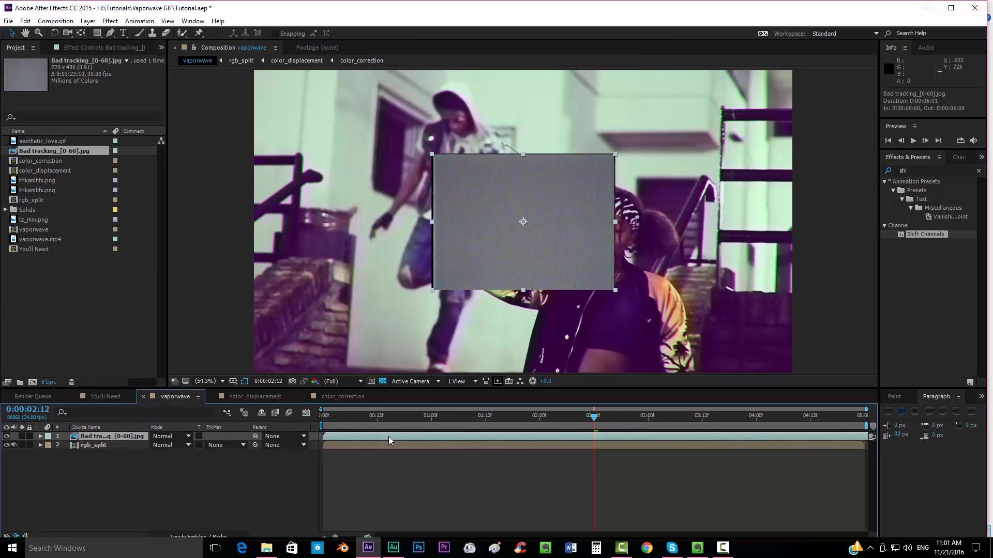
- Fit the Bad tracking layer to the composition size and set its blending mode to Hard Light
{"action": "right_click", "coordinate": [554, 436]}
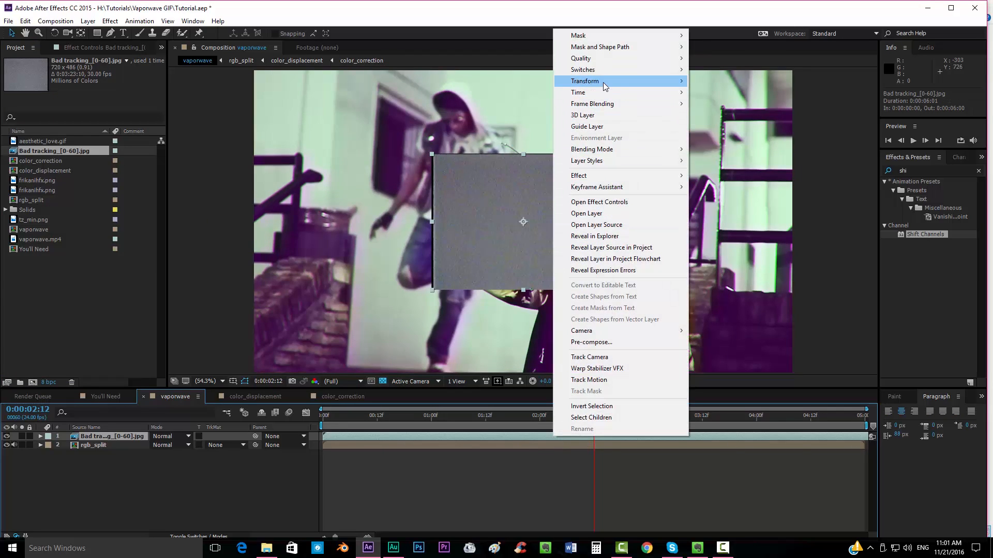
{"action": "mouse_move", "coordinate": [609, 82]}
{"action": "left_click", "coordinate": [723, 216]}
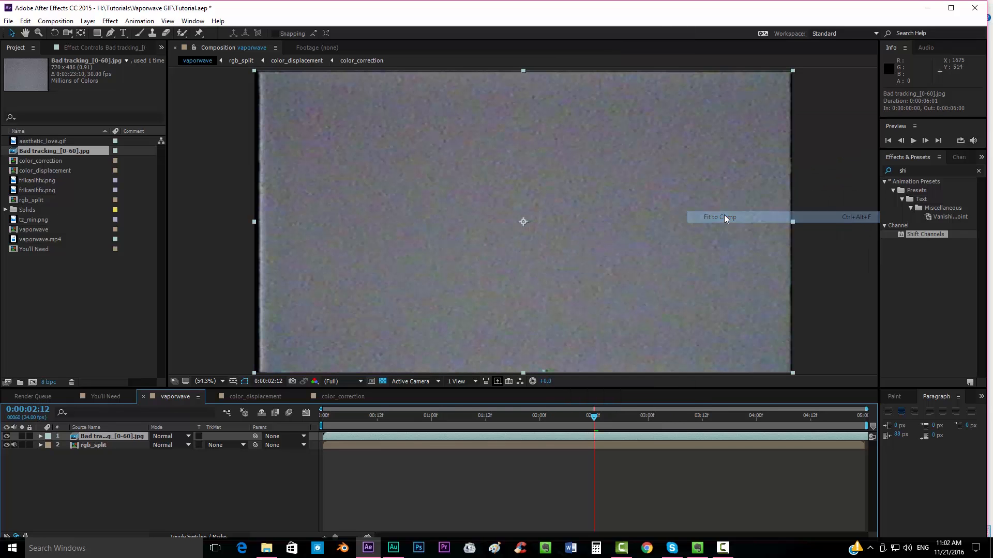
{"action": "left_click", "coordinate": [188, 437]}
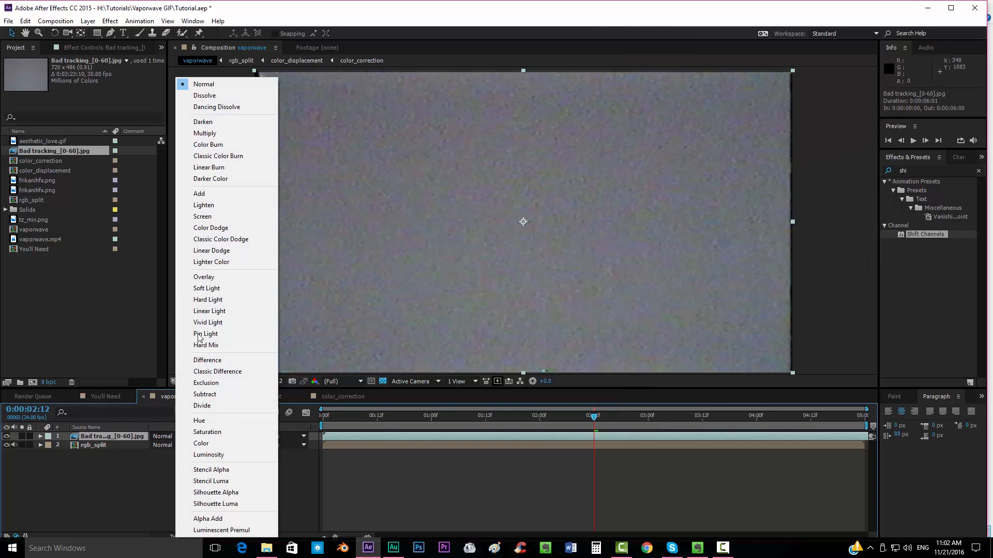
{"action": "left_click", "coordinate": [200, 299]}
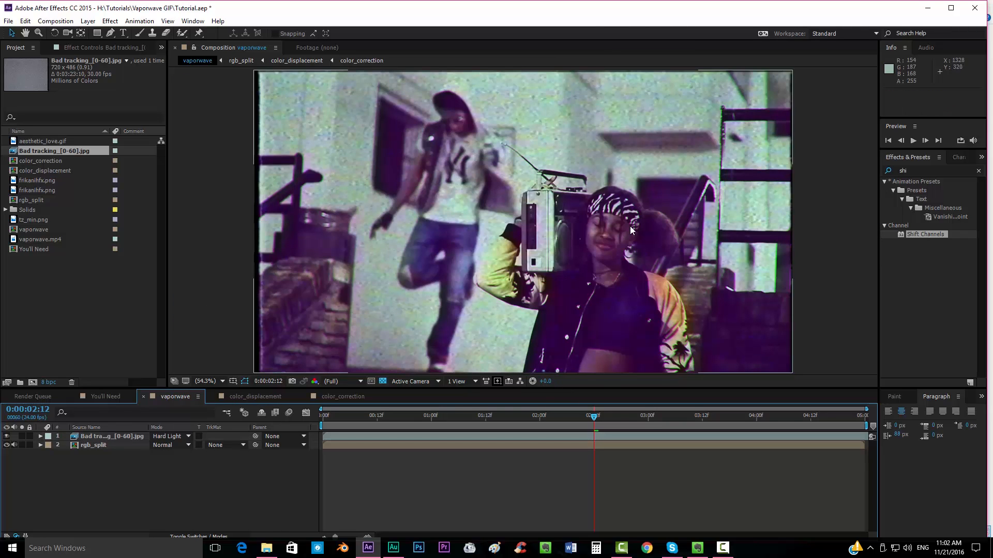
{"action": "left_click", "coordinate": [317, 413]}
{"action": "left_click_drag", "start_coordinate": [316, 412], "coordinate": [594, 429]}
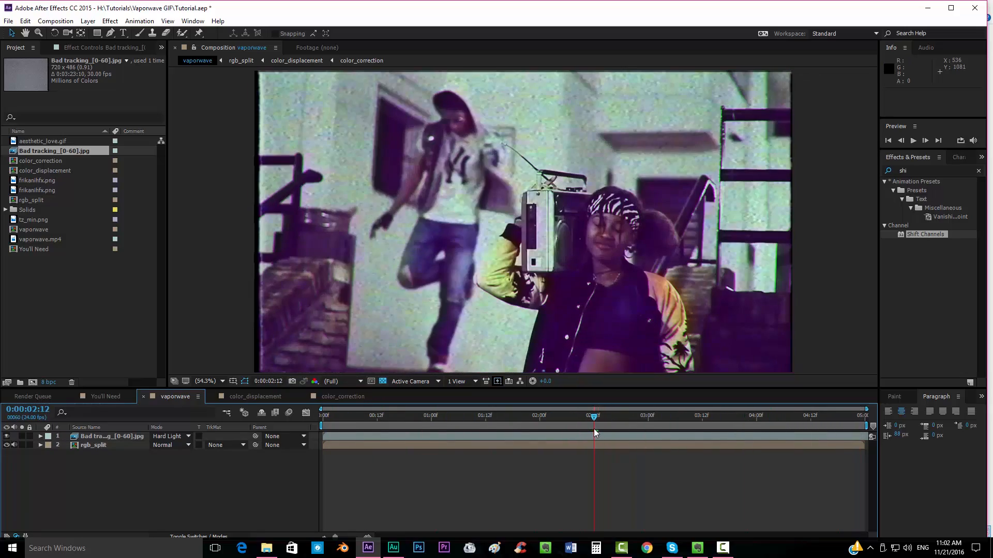
- Try the Soft Light blending mode on the Bad tracking layer and return it to Hard Light
{"action": "left_click", "coordinate": [185, 437]}
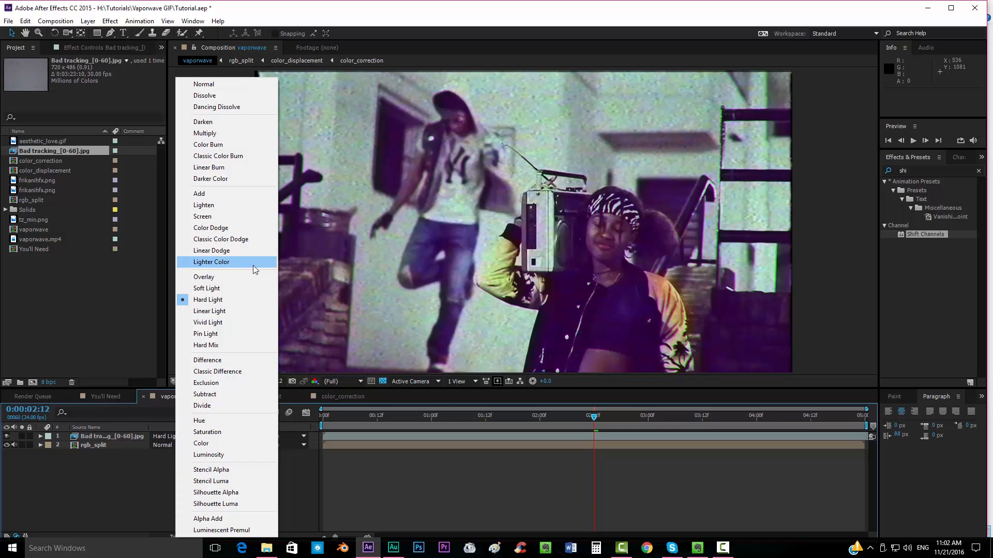
{"action": "left_click", "coordinate": [216, 288]}
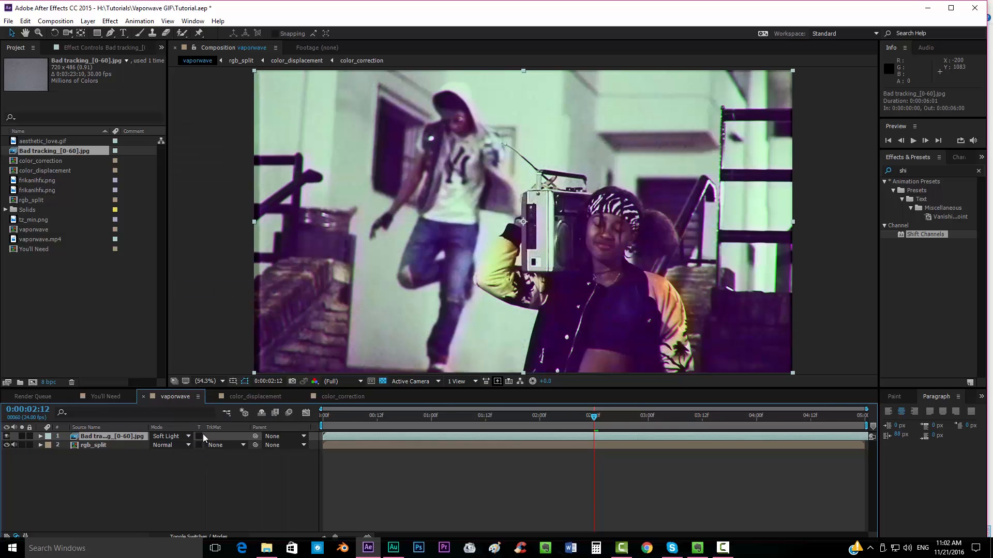
{"action": "left_click", "coordinate": [186, 438]}
{"action": "left_click", "coordinate": [223, 303]}
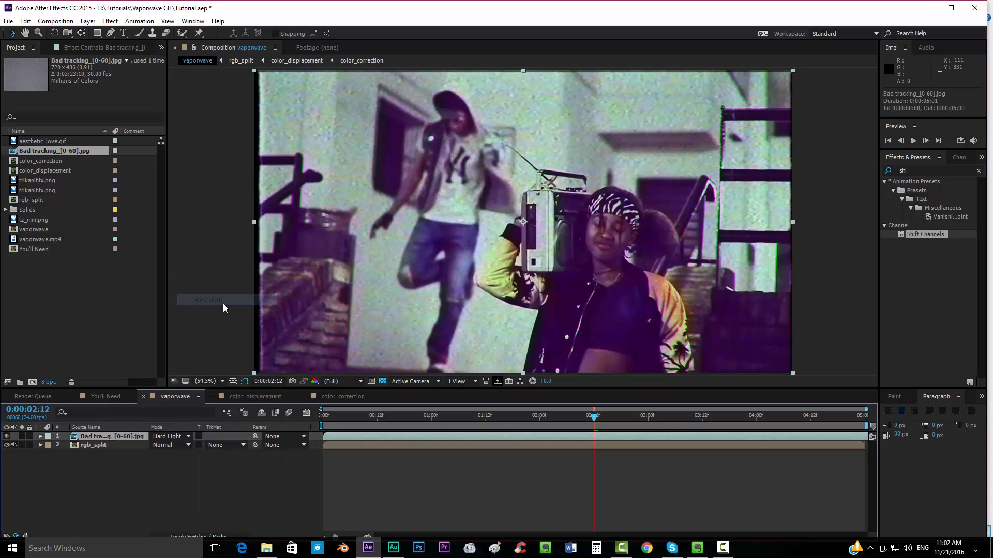
- Import the images in VHS Tape's Vertical Slip folder, starting at Vertical Slip_0, as a JPEG sequence
{"action": "double_click", "coordinate": [63, 306]}
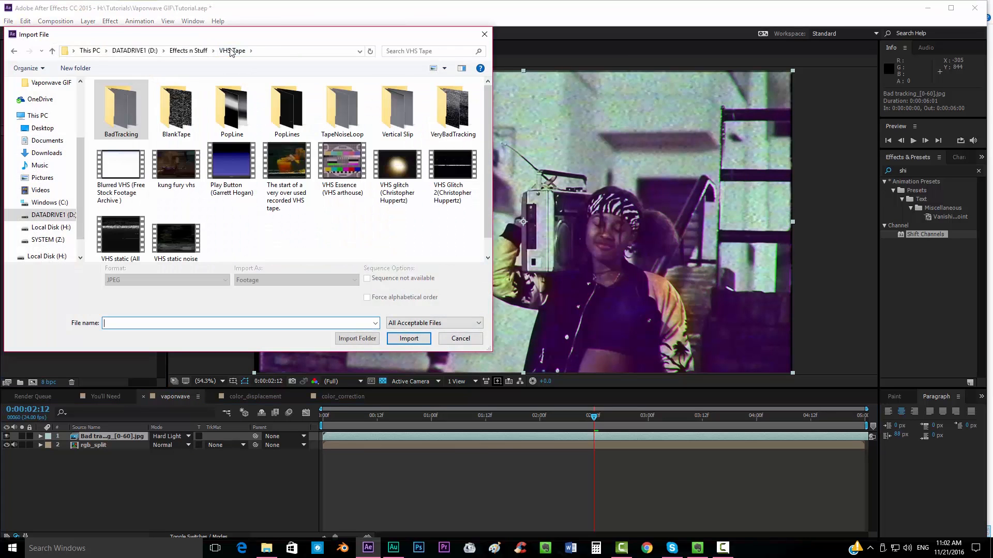
{"action": "double_click", "coordinate": [396, 119]}
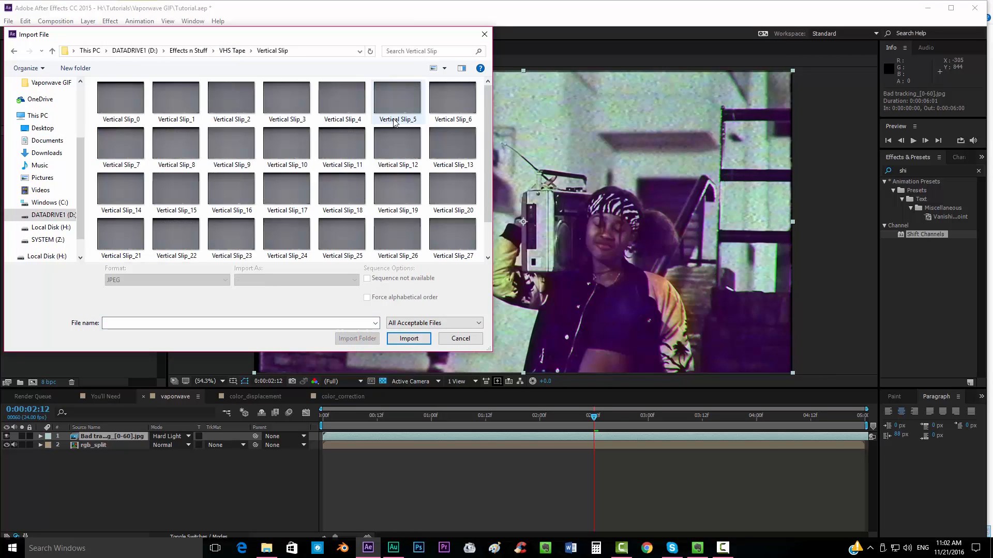
{"action": "left_click", "coordinate": [123, 98]}
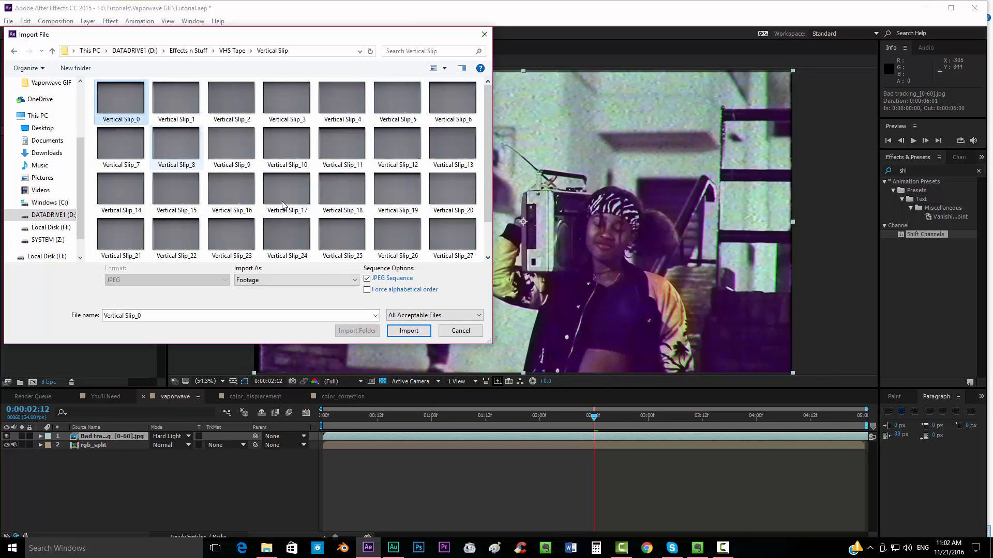
{"action": "left_click", "coordinate": [408, 338]}
- Set the Vertical Slip_[0-29].jpg footage to loop 10 times
{"action": "right_click", "coordinate": [57, 247]}
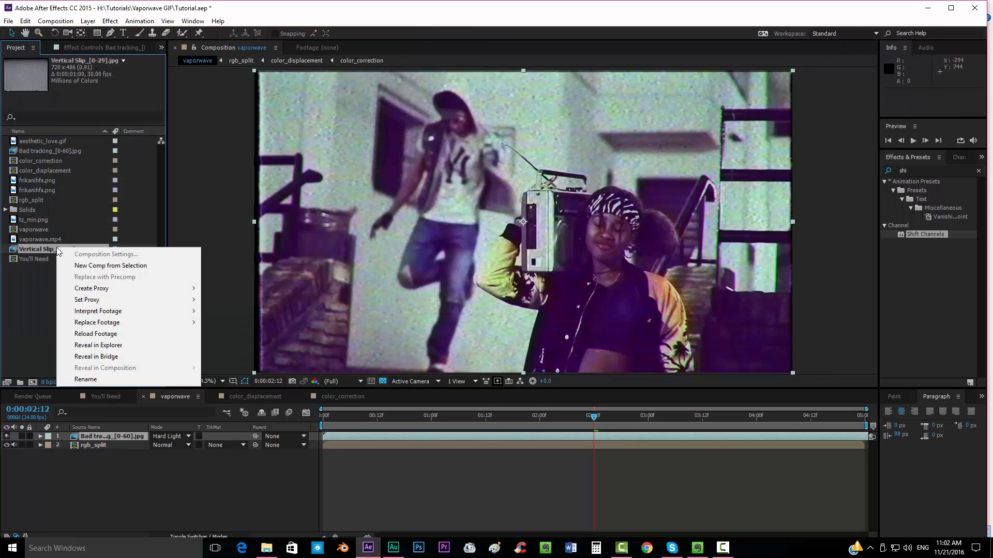
{"action": "mouse_move", "coordinate": [131, 311]}
{"action": "left_click", "coordinate": [227, 311]}
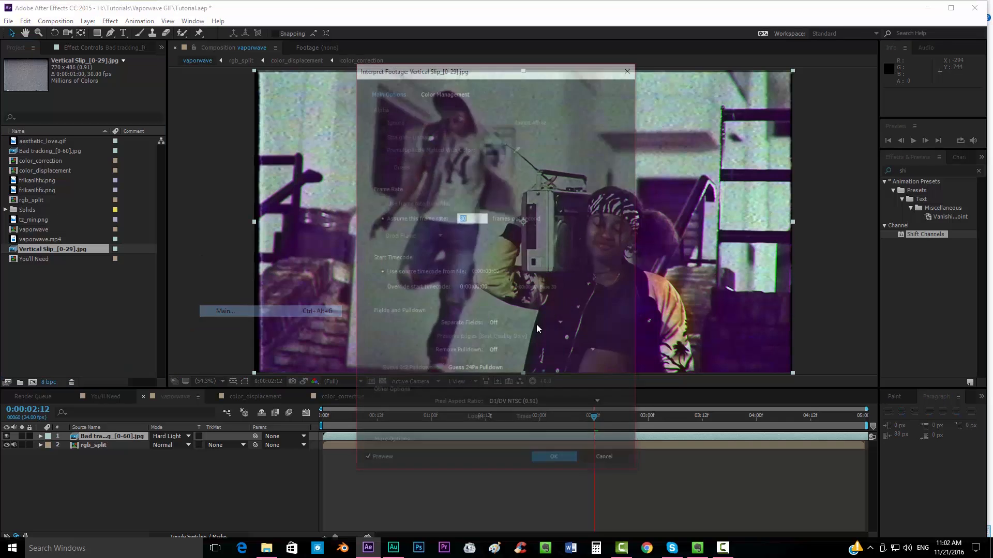
{"action": "left_click", "coordinate": [499, 420]}
{"action": "type", "text": "0"}
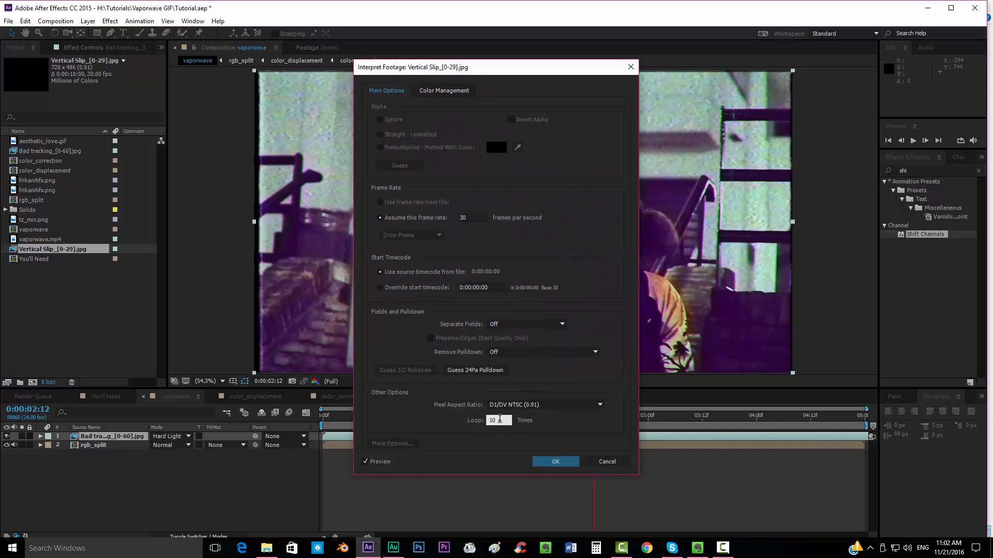
{"action": "key", "text": "Return"}
- Place the Vertical Slip footage above the Bad tracking layer and fit it to the composition size
{"action": "left_click_drag", "start_coordinate": [71, 250], "coordinate": [117, 434]}
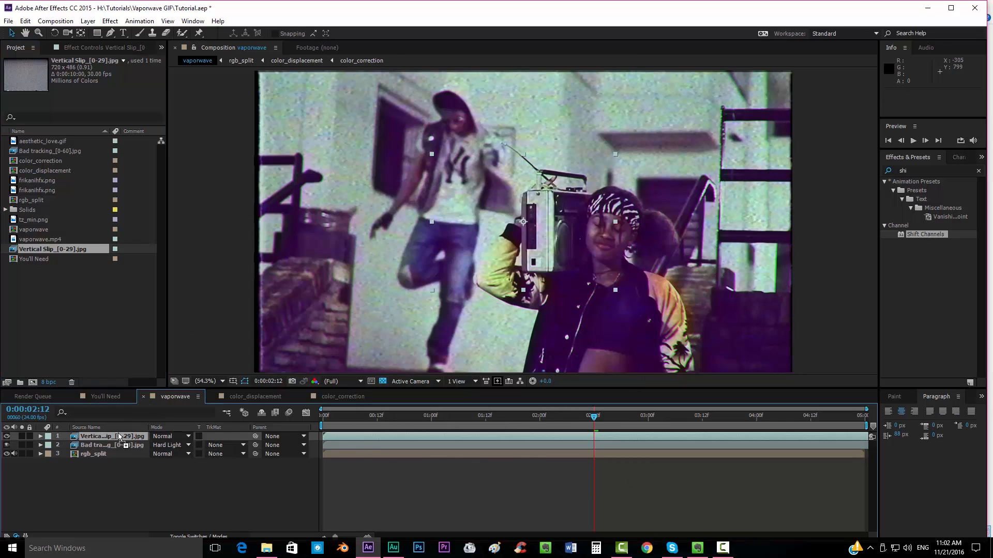
{"action": "right_click", "coordinate": [118, 435]}
{"action": "mouse_move", "coordinate": [183, 74]}
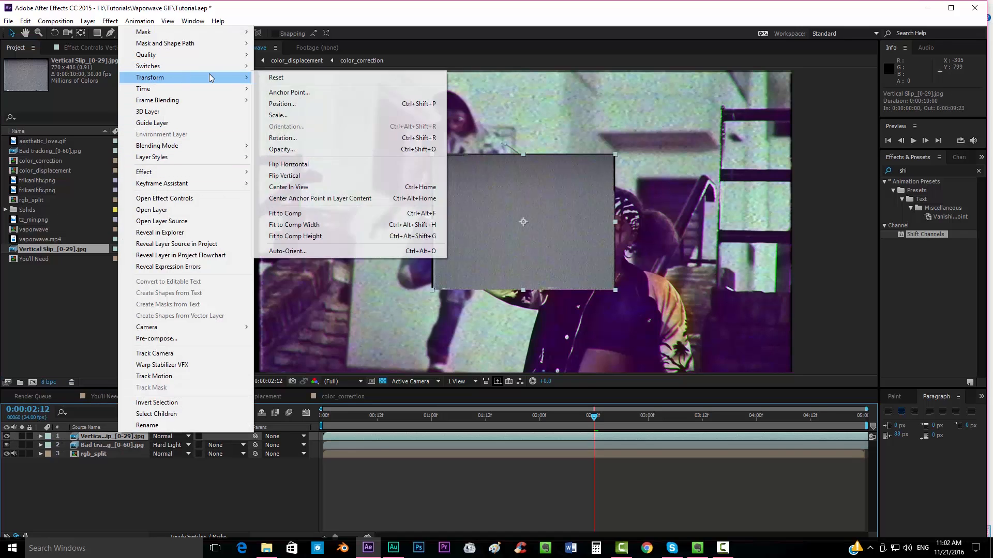
{"action": "left_click", "coordinate": [303, 213]}
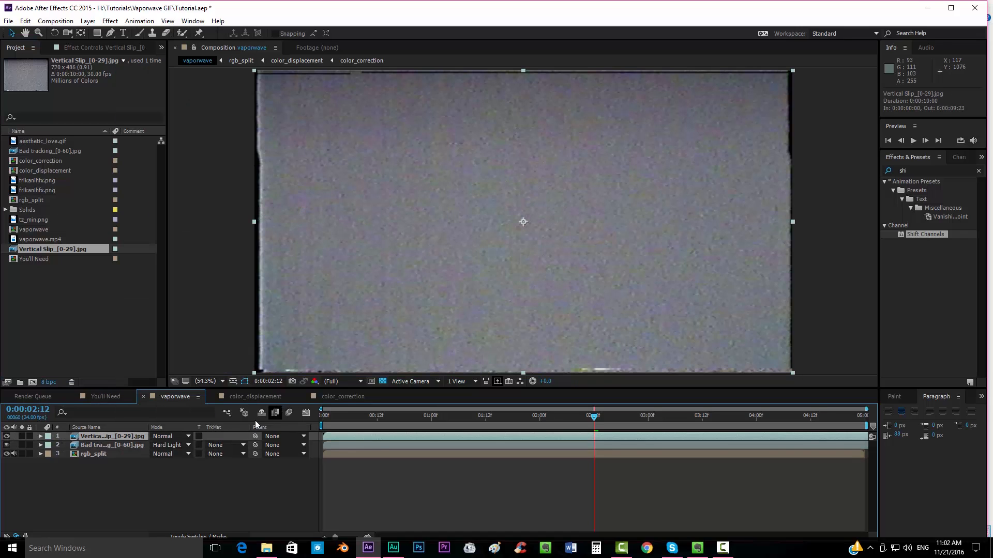
- Enlarge the Vertical Slip layer slightly beyond the frame and set its position to 960, 501 so its lower edge meets the frame's
{"action": "key", "text": "s"}
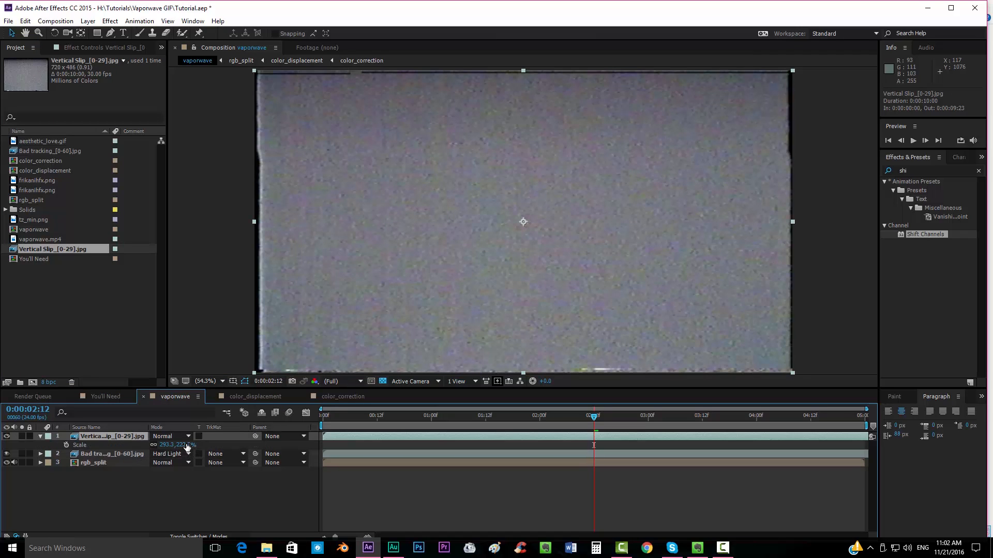
{"action": "left_click_drag", "start_coordinate": [185, 445], "coordinate": [165, 438]}
{"action": "key", "text": "p"}
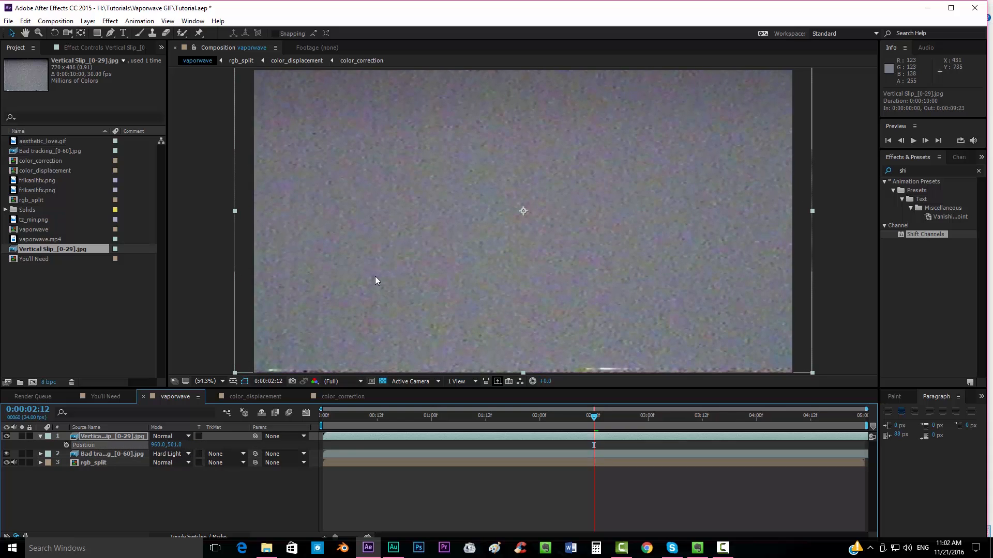
{"action": "scroll", "coordinate": [377, 280], "scroll_direction": "up", "scroll_amount": 2}
{"action": "scroll", "coordinate": [473, 273], "scroll_direction": "down", "scroll_amount": 2}
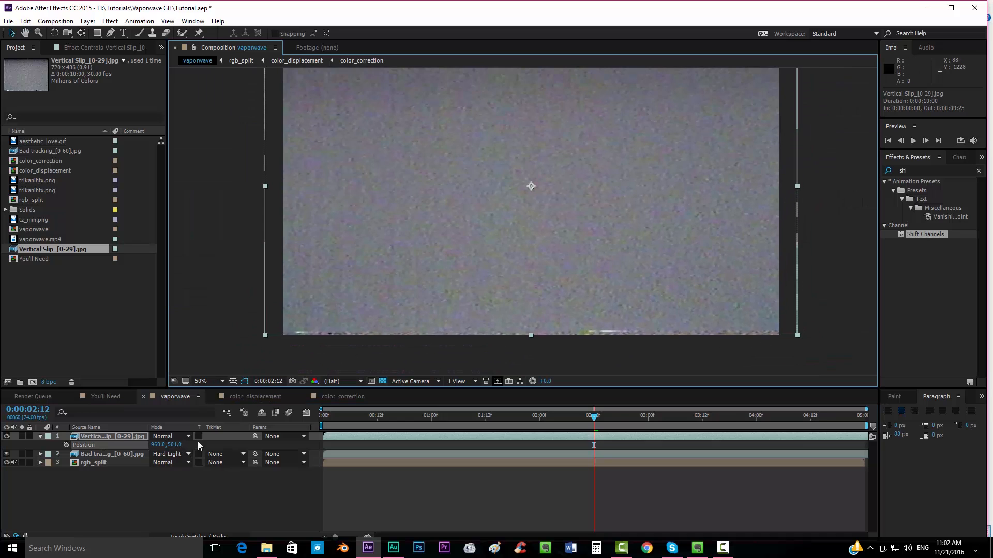
- Set the Vertical Slip layer's blending mode to Hard Light
{"action": "left_click", "coordinate": [181, 437]}
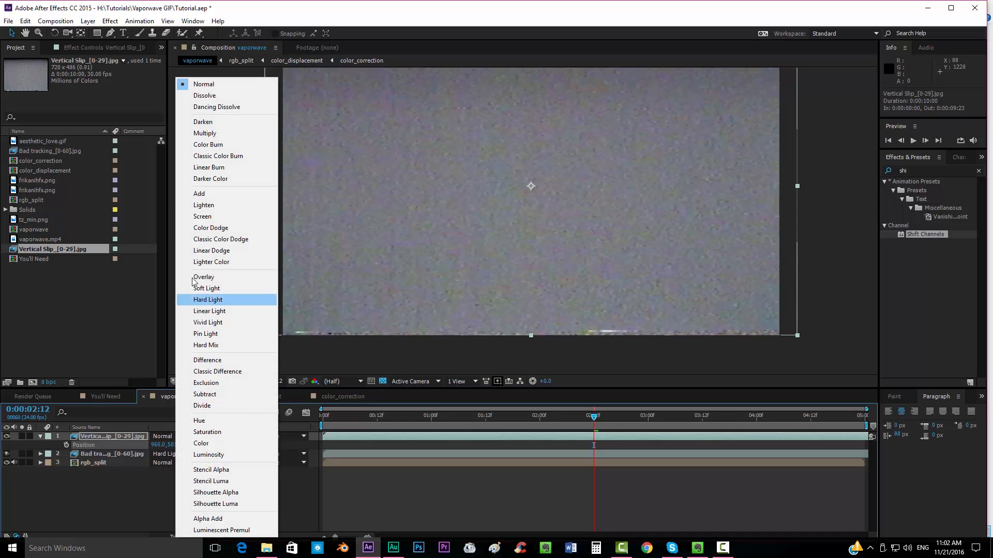
{"action": "left_click", "coordinate": [223, 299]}
{"action": "scroll", "coordinate": [343, 264], "scroll_direction": "down", "scroll_amount": 2}
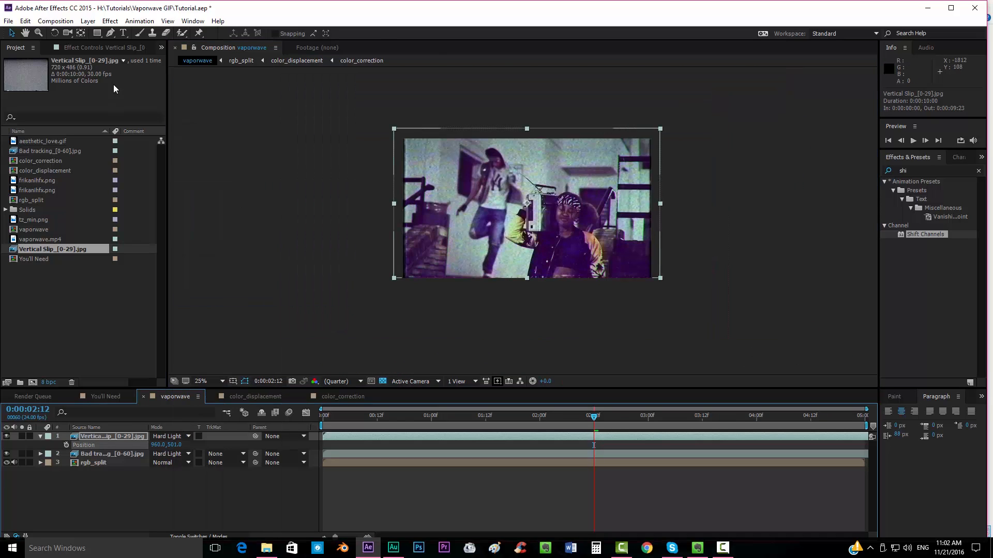
- Draw a wide rectangular mask on the Vertical Slip layer and shift it down to cover only the layer's lower half
{"action": "left_click", "coordinate": [97, 32]}
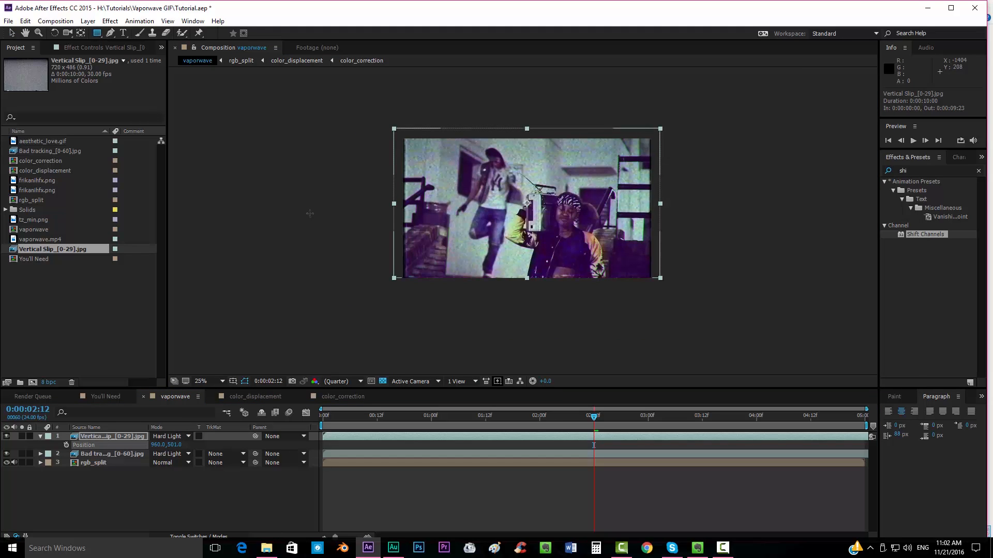
{"action": "scroll", "coordinate": [319, 148], "scroll_direction": "down", "scroll_amount": 2}
{"action": "left_click_drag", "start_coordinate": [225, 136], "coordinate": [826, 385]}
{"action": "left_click_drag", "start_coordinate": [585, 186], "coordinate": [578, 246]}
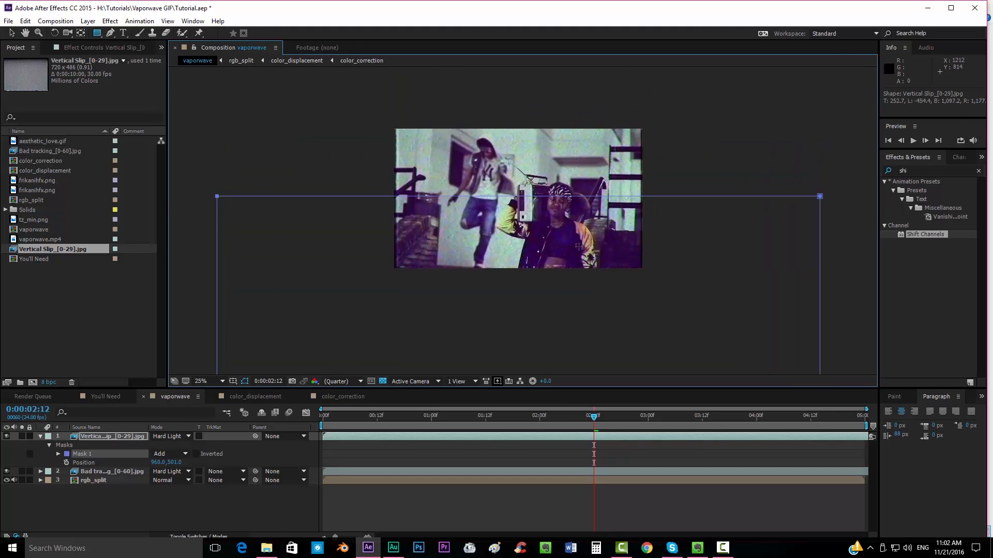
- Feather Mask 1 on the Vertical Slip layer by 246 pixels
{"action": "scroll", "coordinate": [523, 220], "scroll_direction": "up", "scroll_amount": 2}
{"action": "key", "text": "f"}
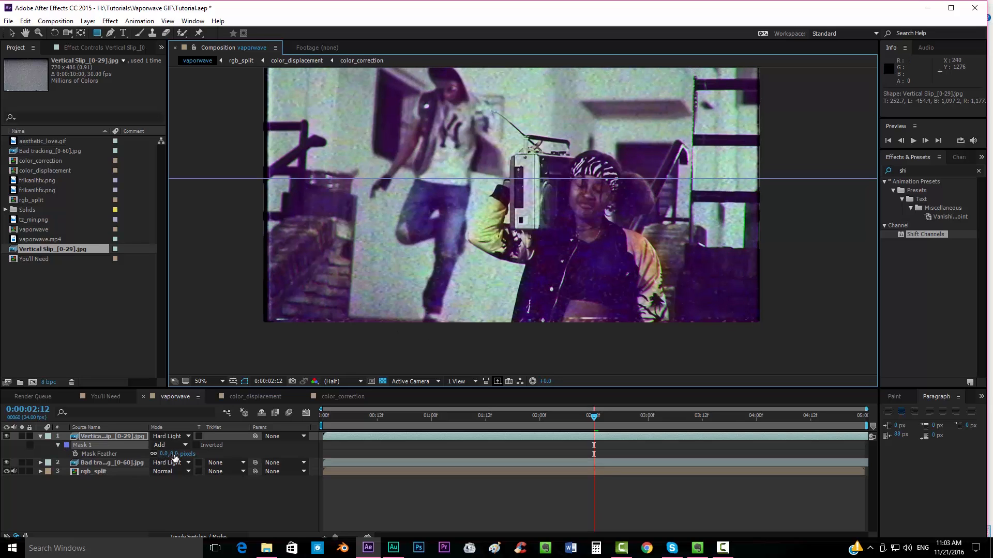
{"action": "left_click_drag", "start_coordinate": [174, 458], "coordinate": [214, 454]}
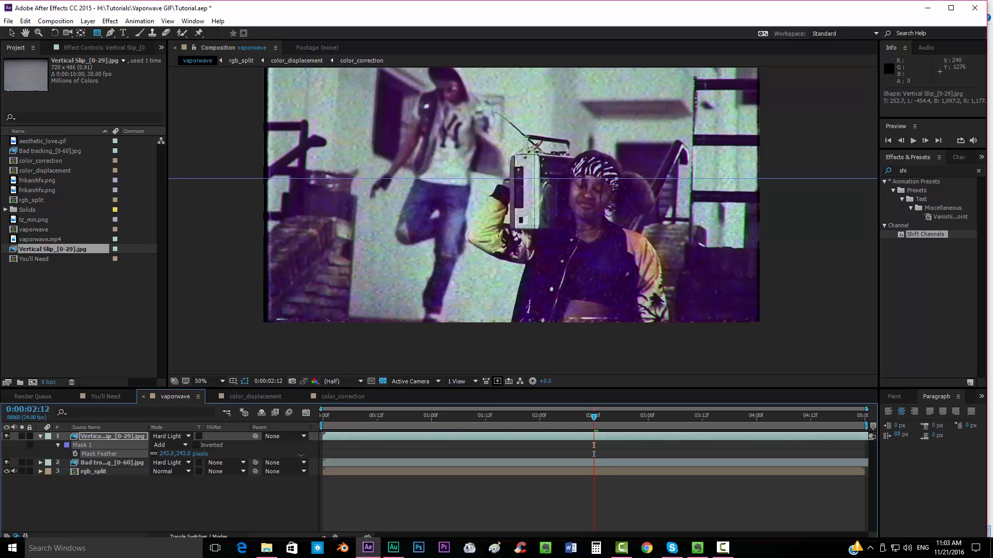
{"action": "left_click_drag", "start_coordinate": [493, 274], "coordinate": [510, 290]}
{"action": "key", "text": "q"}
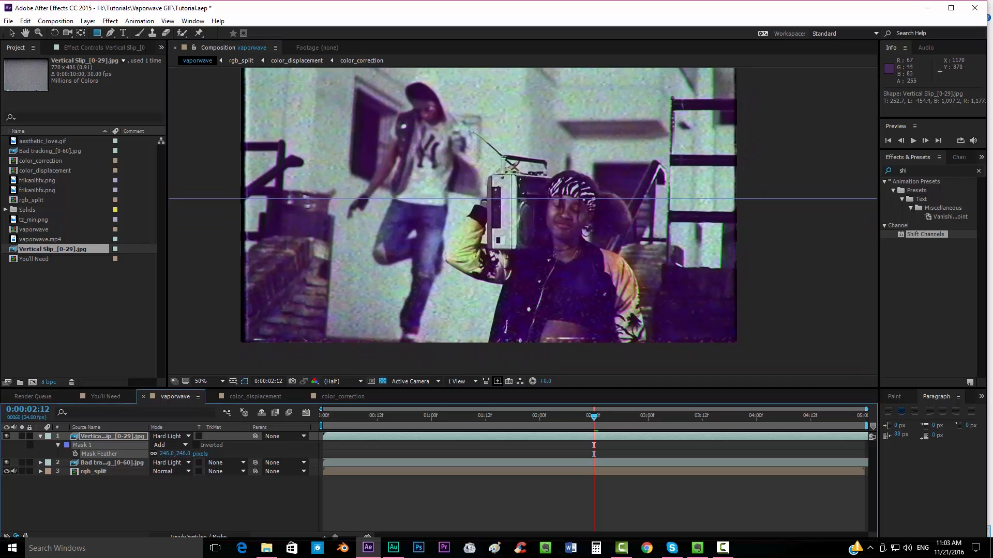
{"action": "left_click_drag", "start_coordinate": [554, 315], "coordinate": [542, 347]}
- Try raising the Vertical Slip layer to position 960, -79 and undo the move
{"action": "left_click", "coordinate": [99, 436]}
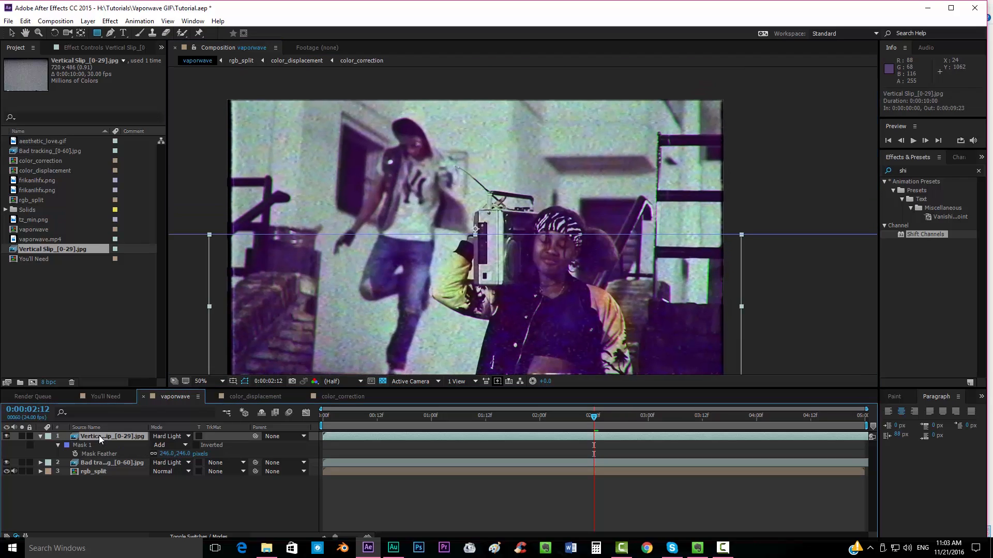
{"action": "key", "text": "p"}
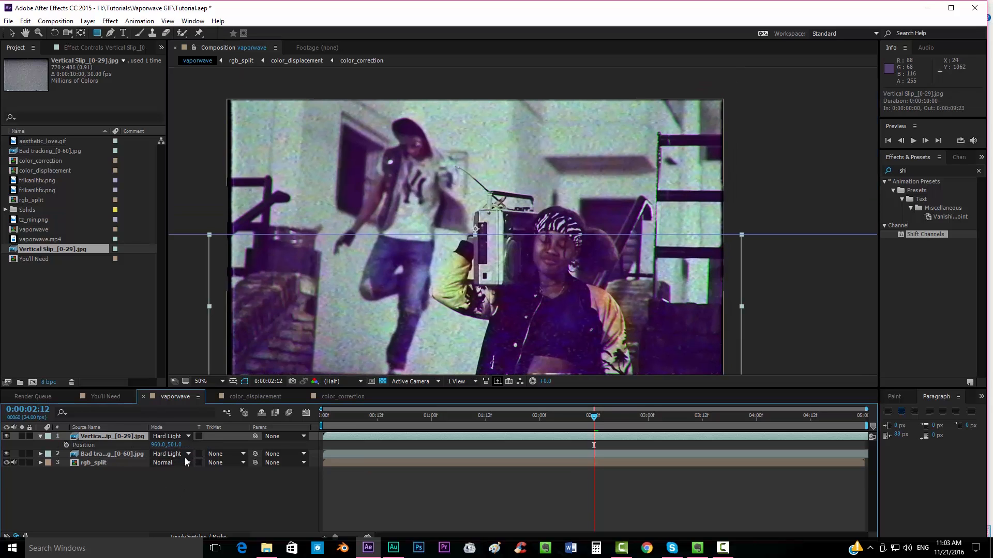
{"action": "left_click_drag", "start_coordinate": [175, 445], "coordinate": [132, 219]}
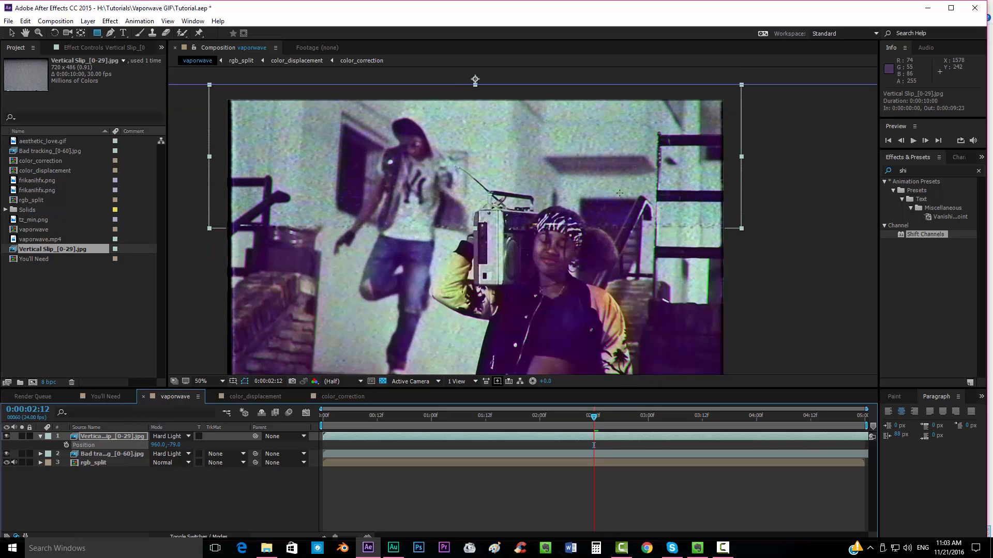
{"action": "key", "text": "h"}
{"action": "left_click_drag", "start_coordinate": [556, 282], "coordinate": [526, 147]}
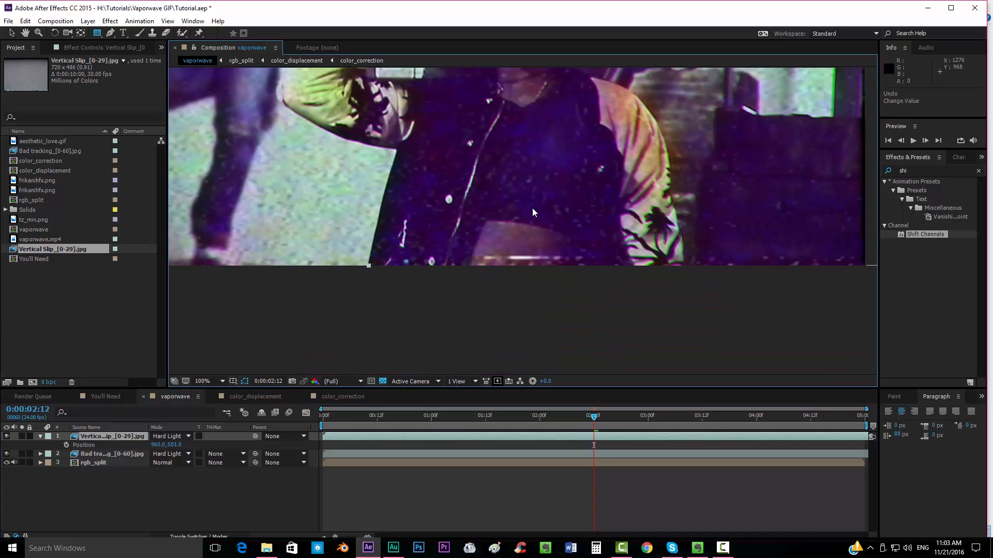
- Try the Vertical Slip layer beneath the Bad tracking layer and return it to the top of the layer stack
{"action": "left_click_drag", "start_coordinate": [523, 198], "coordinate": [592, 329]}
{"action": "scroll", "coordinate": [518, 288], "scroll_direction": "down", "scroll_amount": 1}
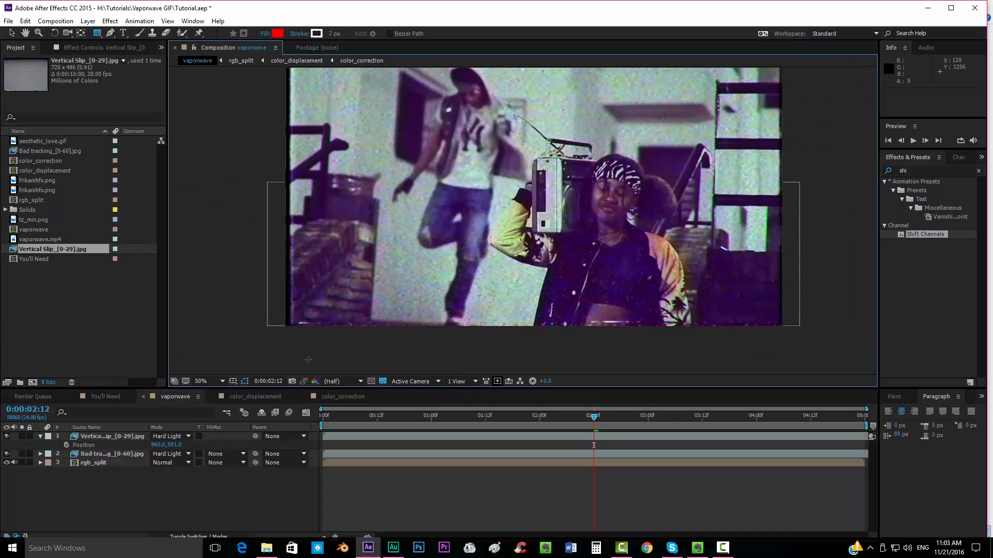
{"action": "left_click_drag", "start_coordinate": [111, 437], "coordinate": [120, 466]}
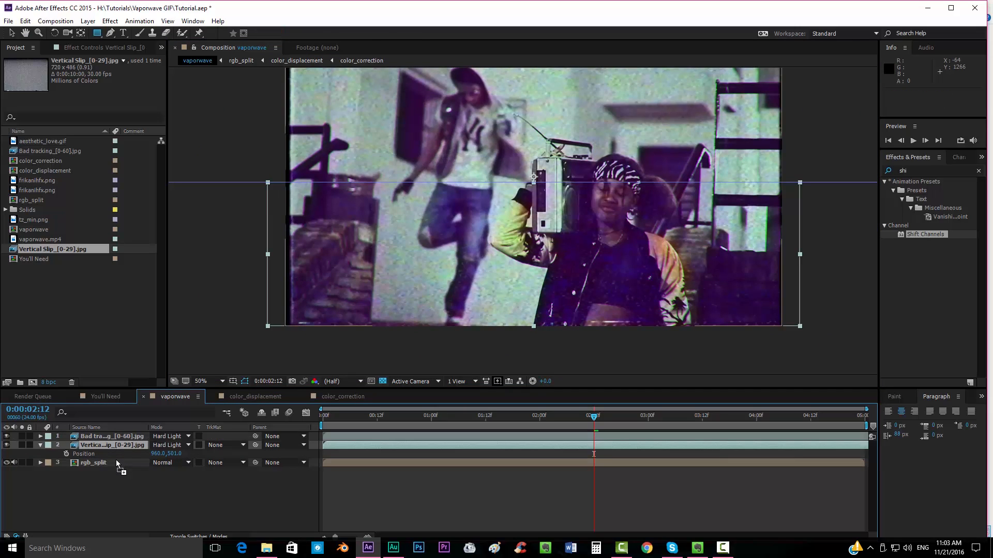
{"action": "left_click", "coordinate": [148, 517]}
{"action": "scroll", "coordinate": [295, 280], "scroll_direction": "up", "scroll_amount": 2}
{"action": "left_click_drag", "start_coordinate": [255, 235], "coordinate": [335, 226]}
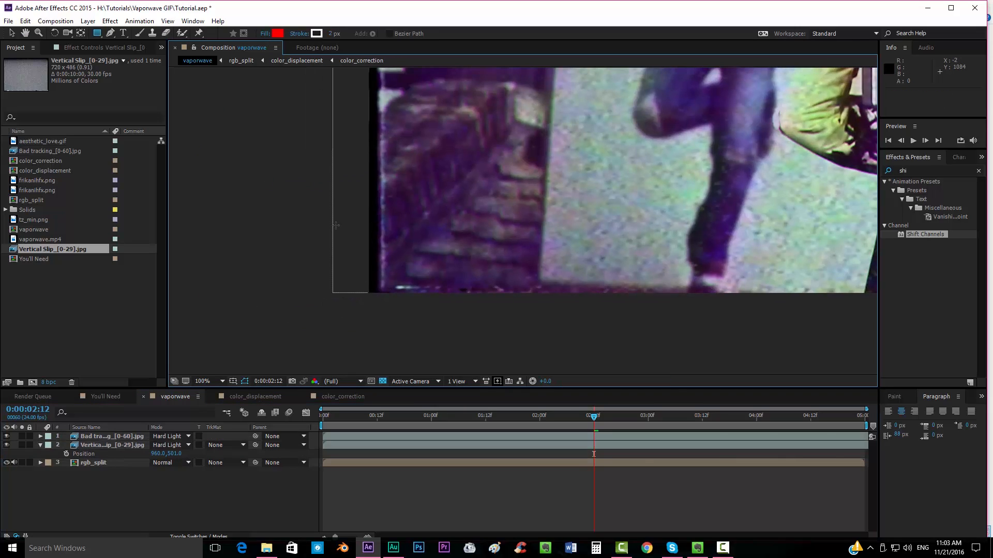
{"action": "left_click_drag", "start_coordinate": [114, 446], "coordinate": [110, 432]}
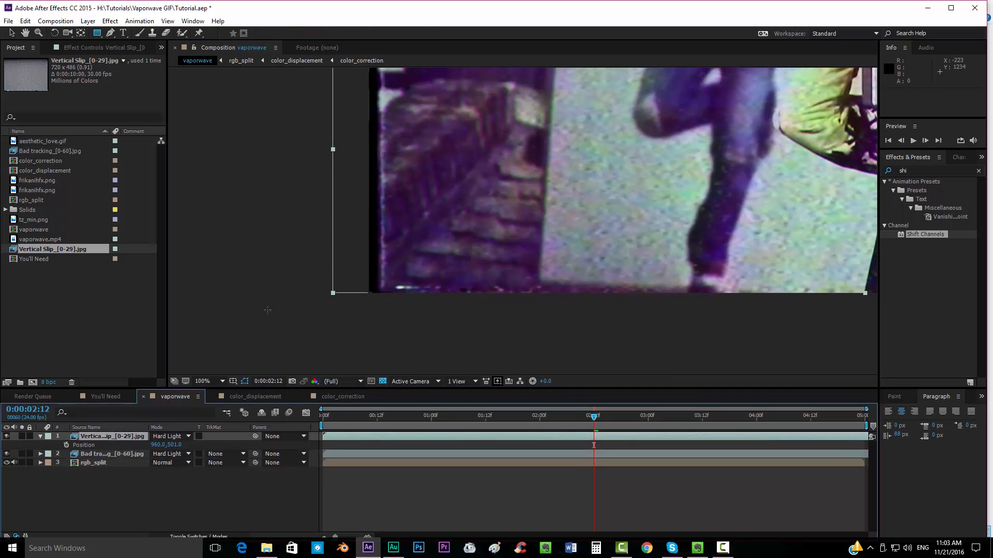
- Examine the frame's left edge at 0:00:01:22, move the Vertical Slip layer beneath the Bad tracking layer, and save the project
{"action": "left_click_drag", "start_coordinate": [595, 420], "coordinate": [531, 420]}
{"action": "scroll", "coordinate": [541, 210], "scroll_direction": "up", "scroll_amount": 2}
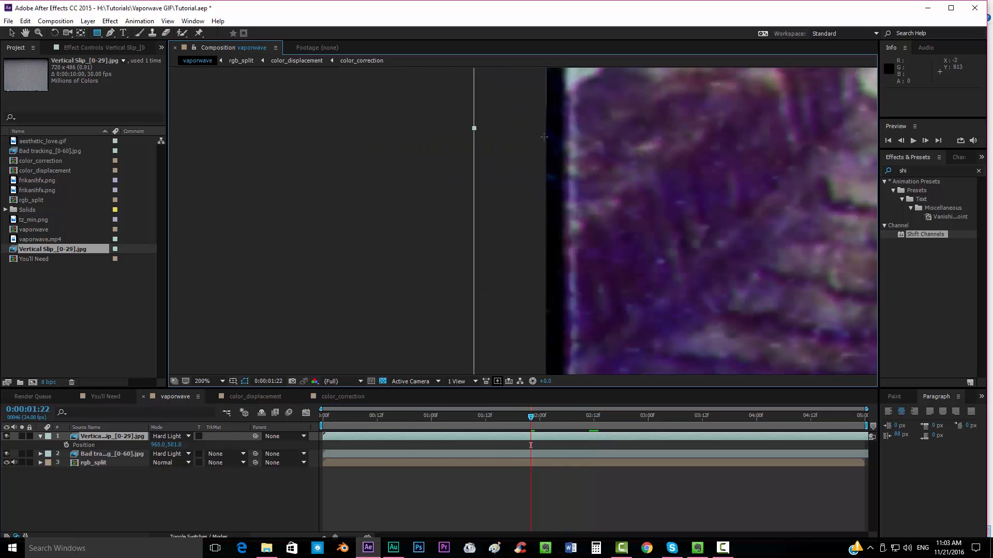
{"action": "left_click_drag", "start_coordinate": [557, 133], "coordinate": [518, 421]}
{"action": "left_click_drag", "start_coordinate": [510, 167], "coordinate": [481, 398]}
{"action": "left_click_drag", "start_coordinate": [484, 219], "coordinate": [463, 395]}
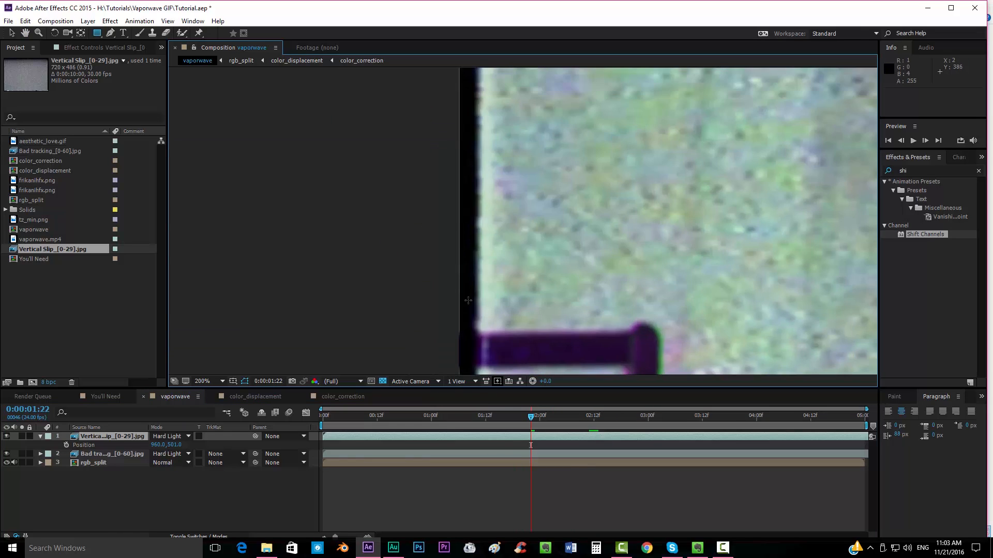
{"action": "scroll", "coordinate": [210, 356], "scroll_direction": "down", "scroll_amount": 2}
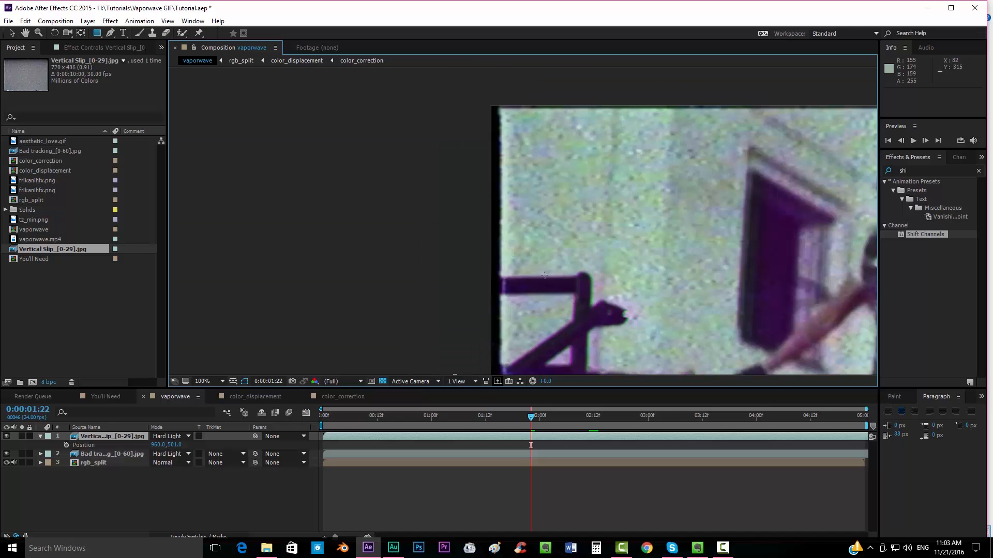
{"action": "left_click_drag", "start_coordinate": [120, 439], "coordinate": [121, 459]}
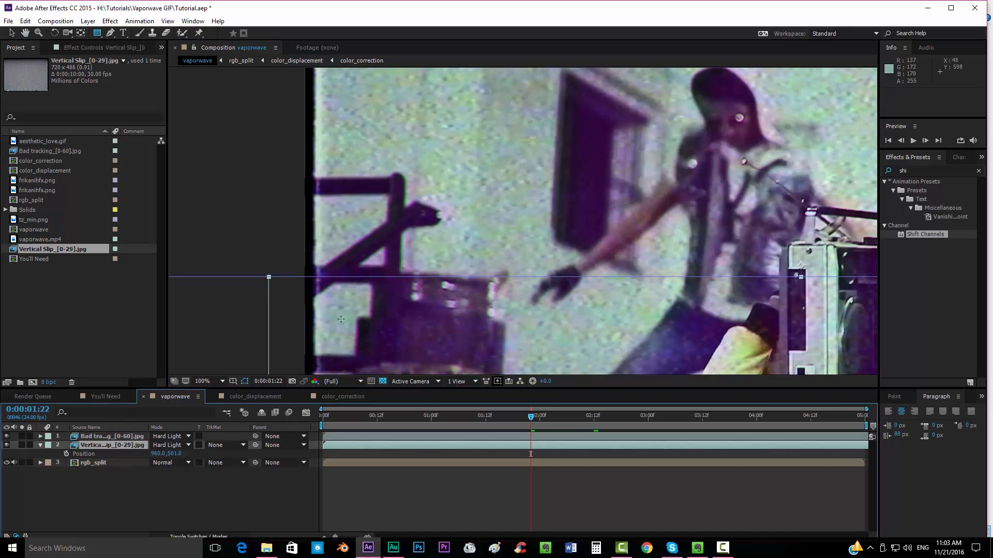
{"action": "scroll", "coordinate": [295, 283], "scroll_direction": "down", "scroll_amount": 2}
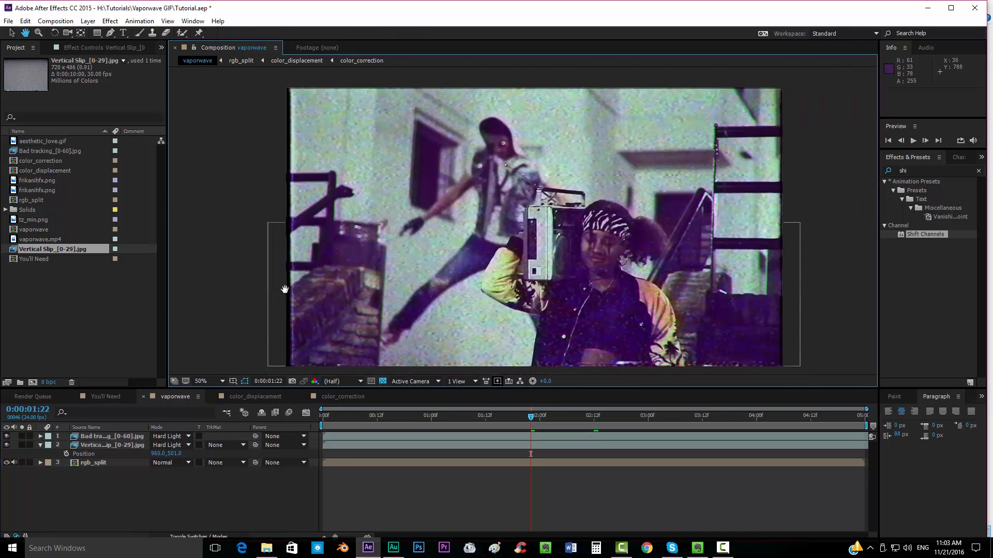
{"action": "key", "text": "ctrl+s"}
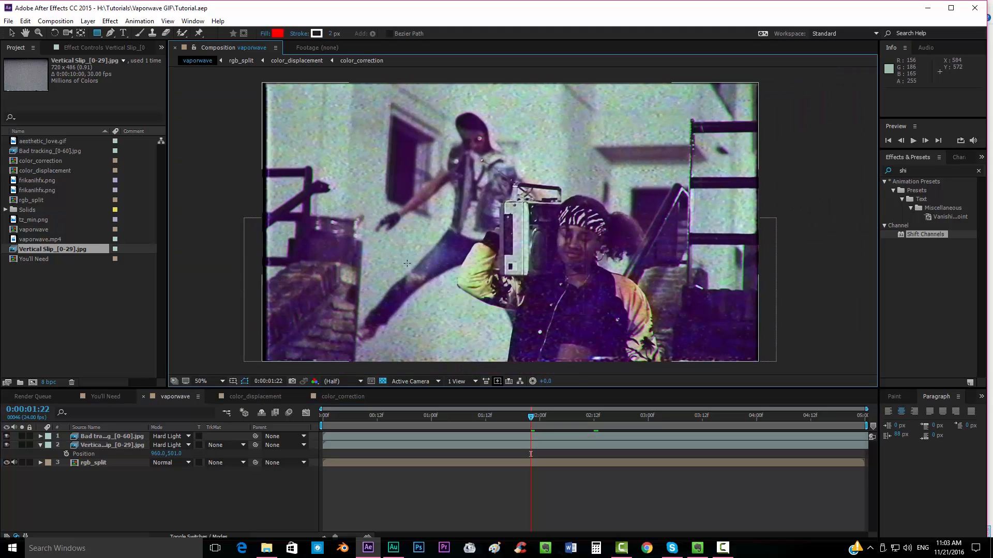
{"action": "left_click_drag", "start_coordinate": [446, 243], "coordinate": [451, 248]}
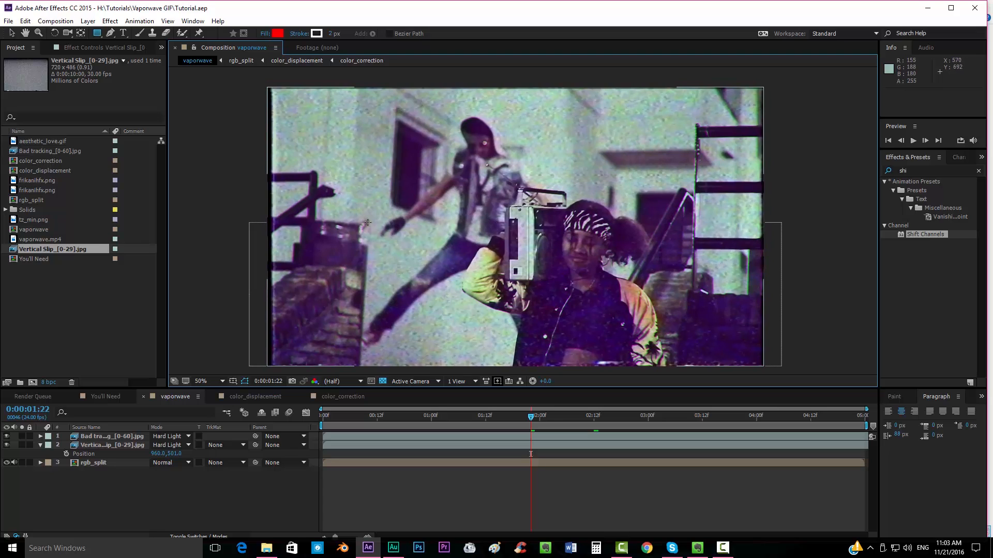
{"action": "left_click", "coordinate": [206, 471]}
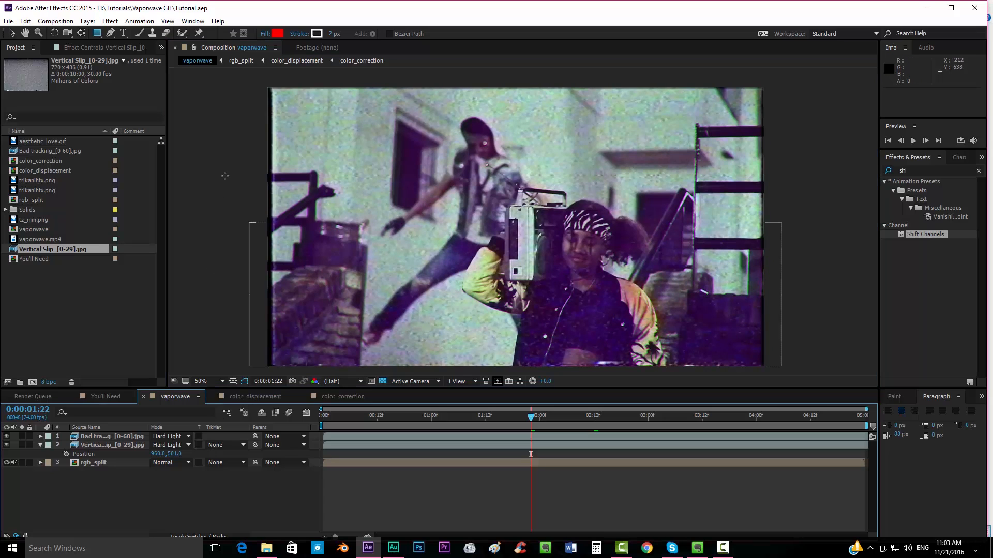
{"action": "left_click_drag", "start_coordinate": [563, 255], "coordinate": [565, 248]}
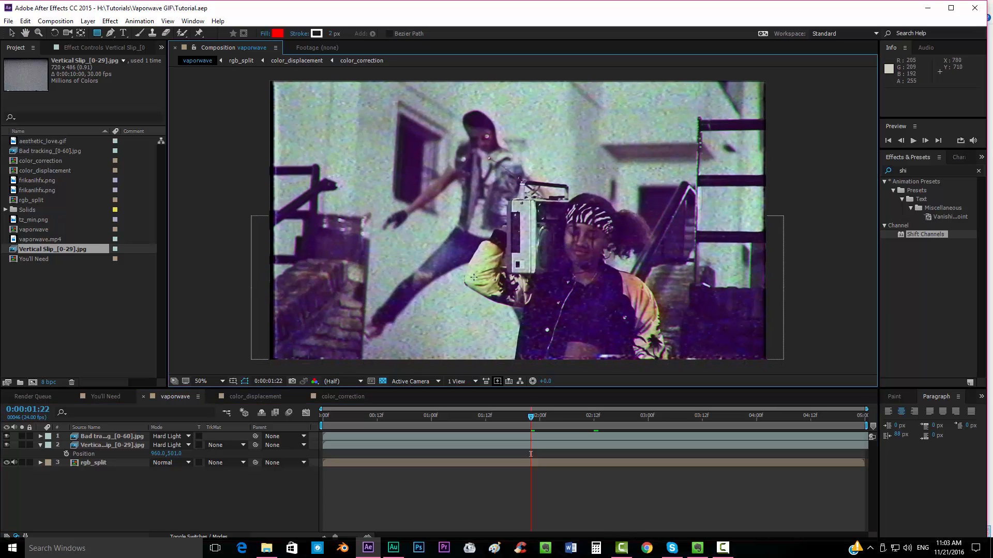
{"action": "left_click_drag", "start_coordinate": [469, 285], "coordinate": [470, 288]}
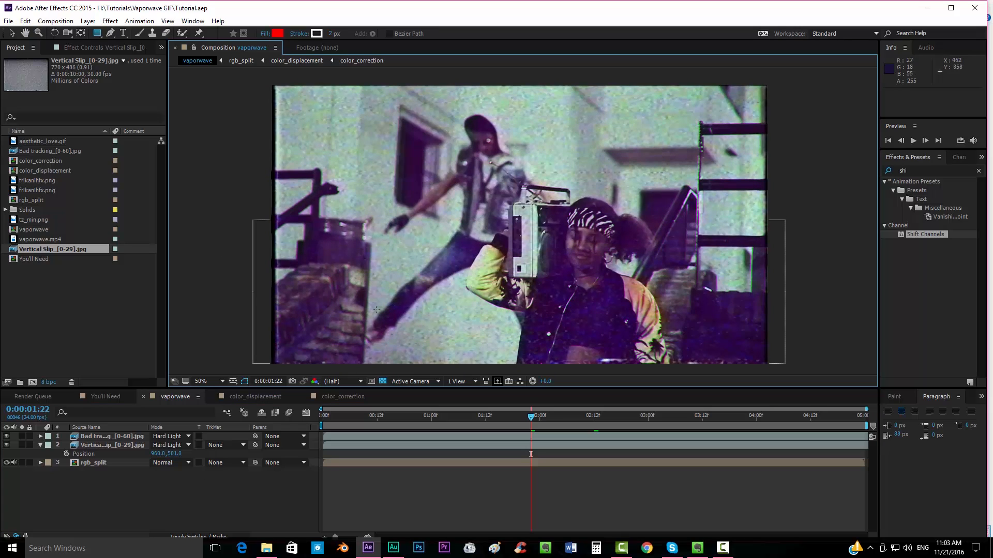
{"action": "left_click", "coordinate": [286, 495]}
- Switch to File Explorer, go up to the VHS Tape folder, and import the VHS Glitch 2 clip into the After Effects project
{"action": "key", "text": "alt+Tab"}
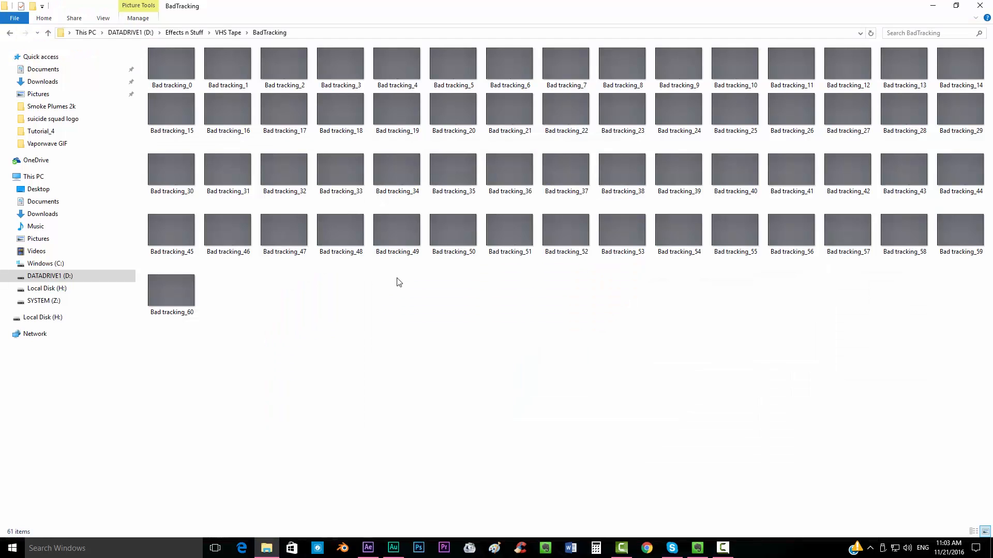
{"action": "key", "text": "BackSpace"}
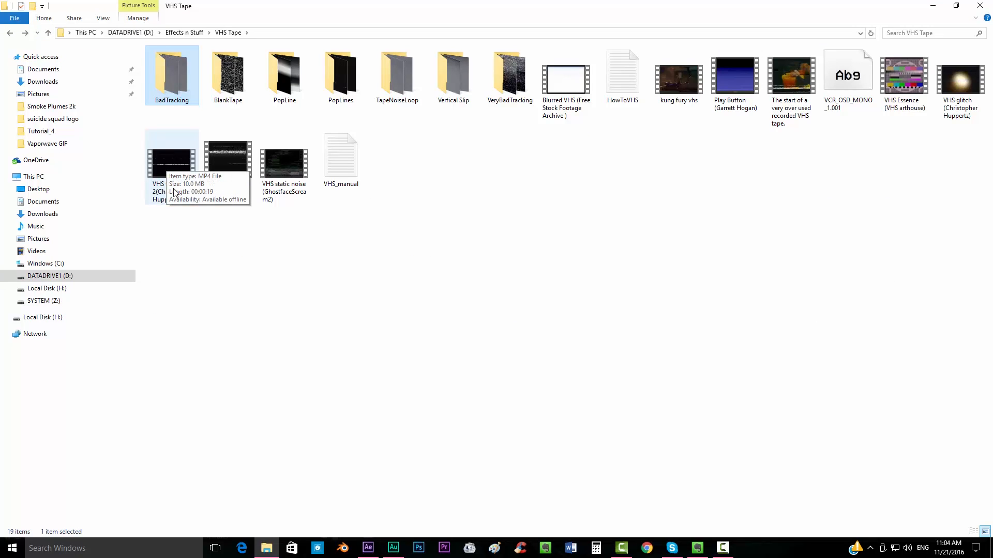
{"action": "left_click", "coordinate": [171, 168]}
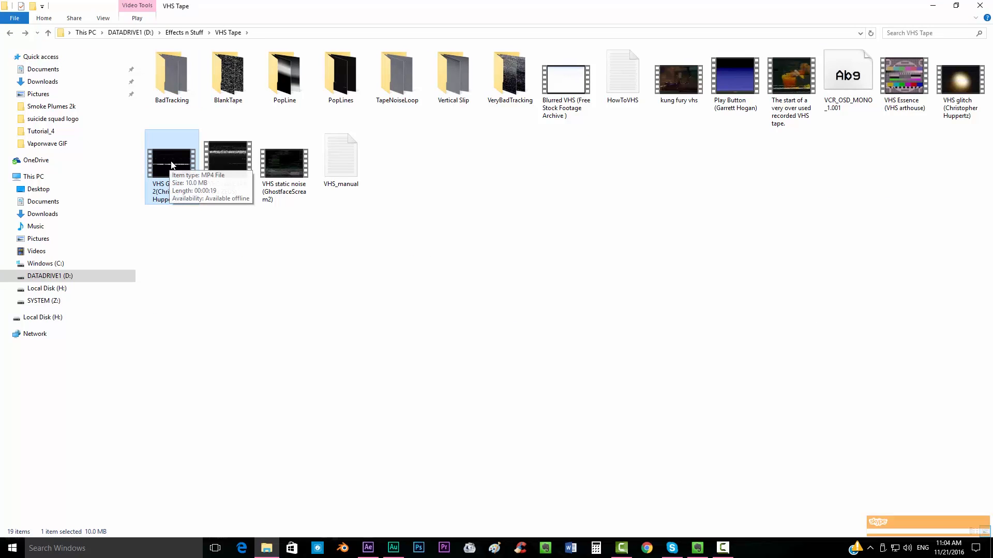
{"action": "left_click", "coordinate": [210, 260]}
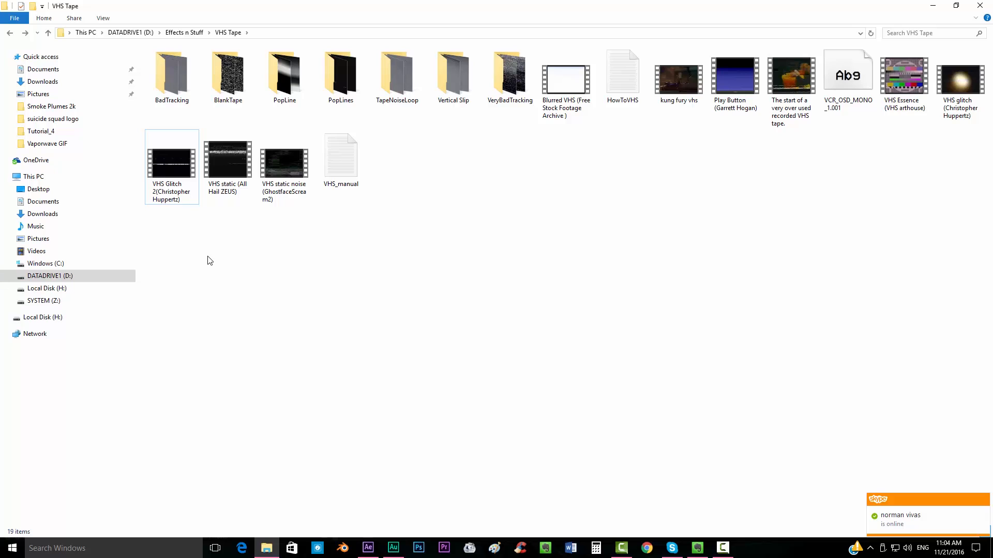
{"action": "left_click", "coordinate": [181, 204]}
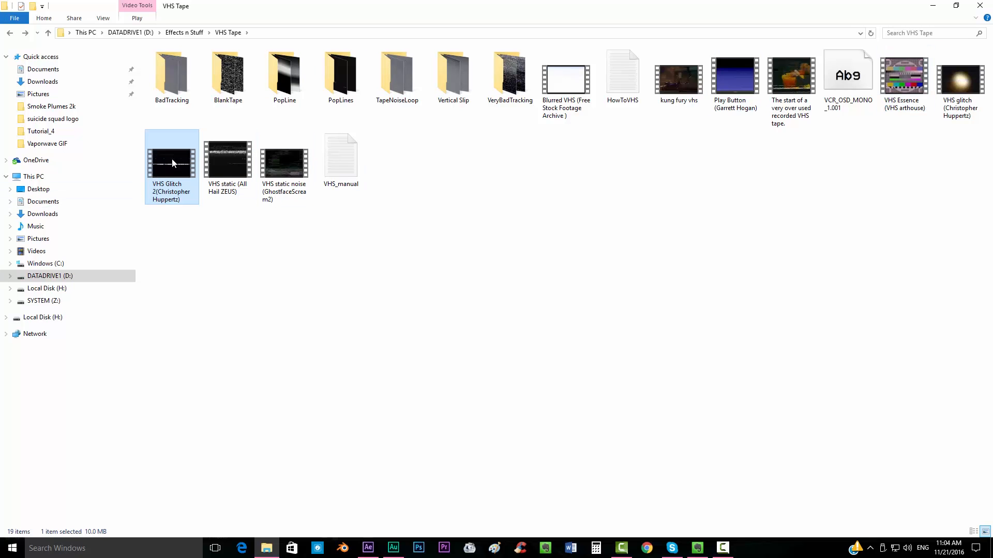
{"action": "key", "text": "alt+Tab"}
{"action": "left_click_drag", "start_coordinate": [175, 165], "coordinate": [80, 328]}
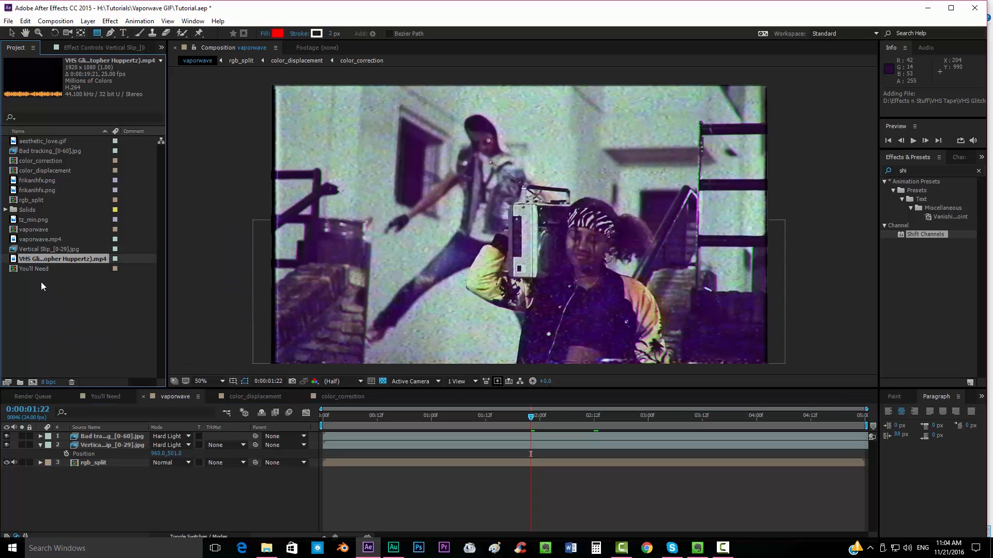
- Add the VHS Glitch 2 clip as the top layer of the vaporwave composition and scrub through its glitches
{"action": "left_click_drag", "start_coordinate": [78, 260], "coordinate": [129, 438]}
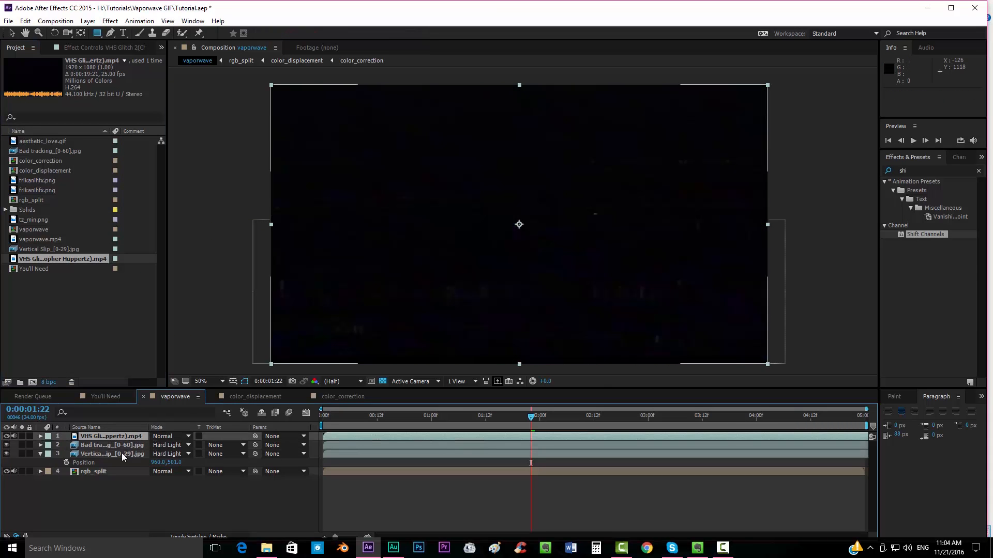
{"action": "left_click_drag", "start_coordinate": [491, 418], "coordinate": [309, 439]}
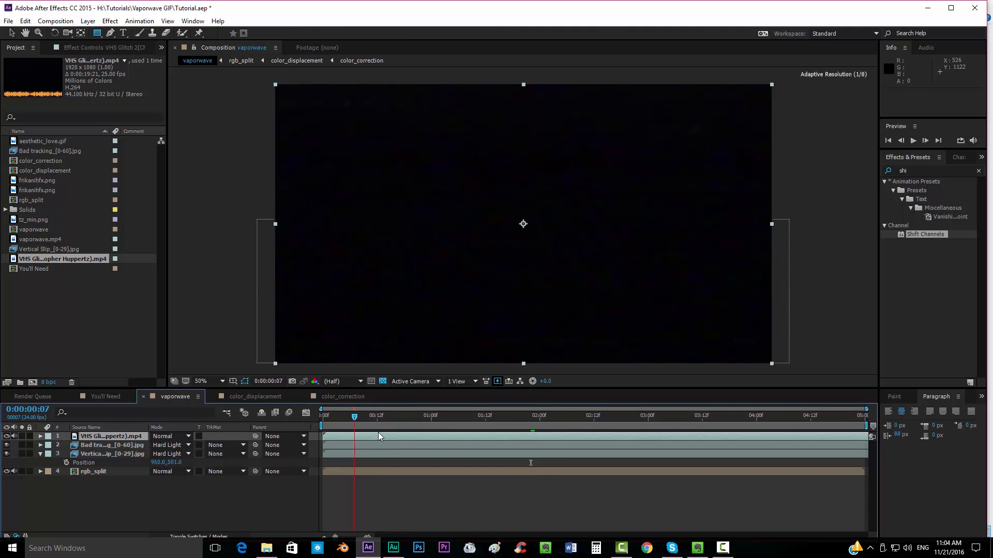
{"action": "left_click_drag", "start_coordinate": [379, 434], "coordinate": [507, 439]}
- Pre-compose the VHS Glitch 2 layer as vhs_glitch, moving all attributes into the new composition
{"action": "right_click", "coordinate": [108, 434]}
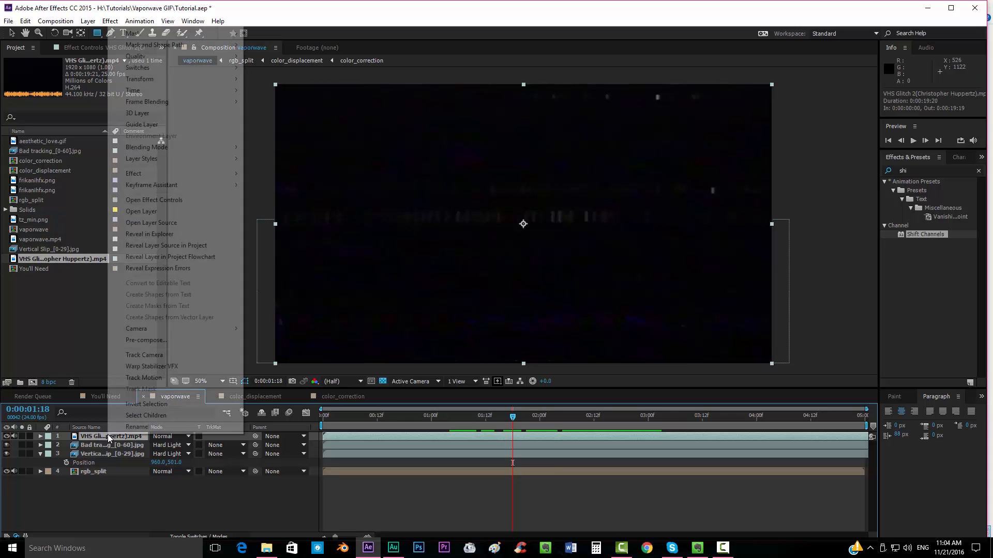
{"action": "left_click", "coordinate": [150, 343]}
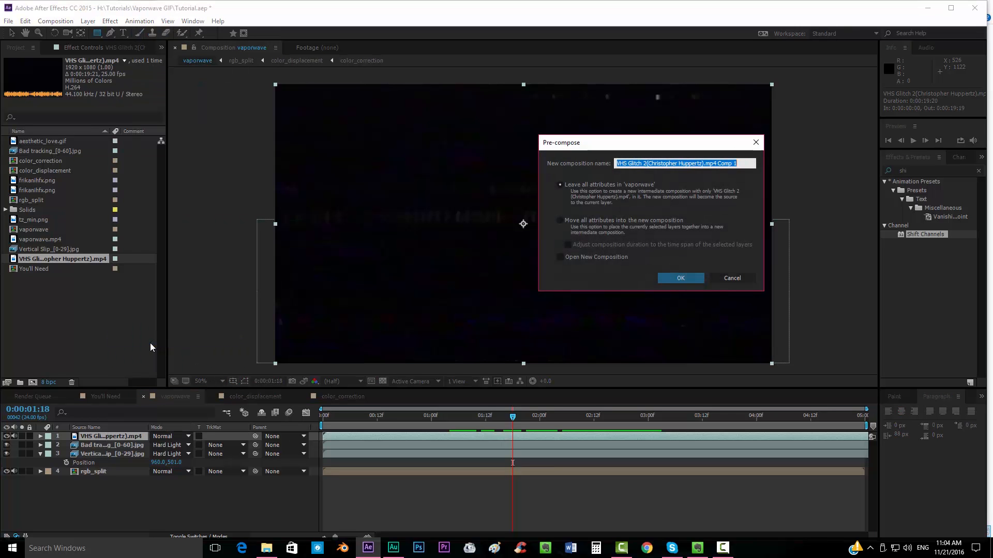
{"action": "left_click", "coordinate": [560, 221]}
{"action": "left_click", "coordinate": [748, 164]}
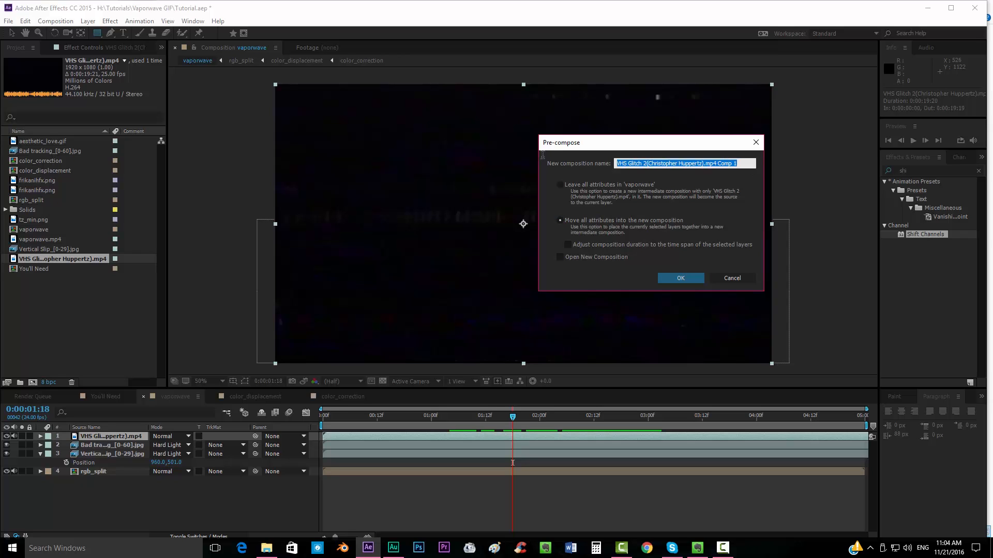
{"action": "type", "text": "vhs_glitch"}
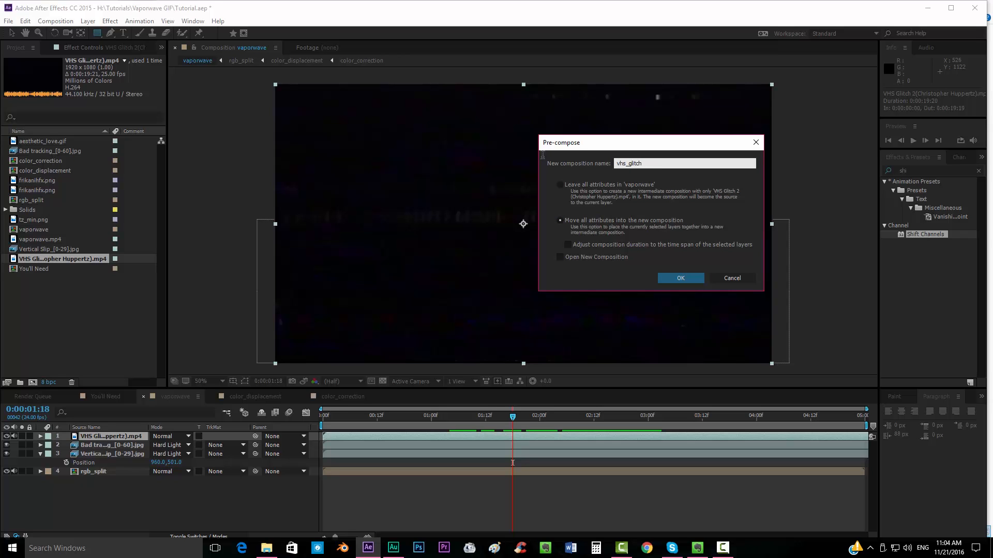
{"action": "key", "text": "Return"}
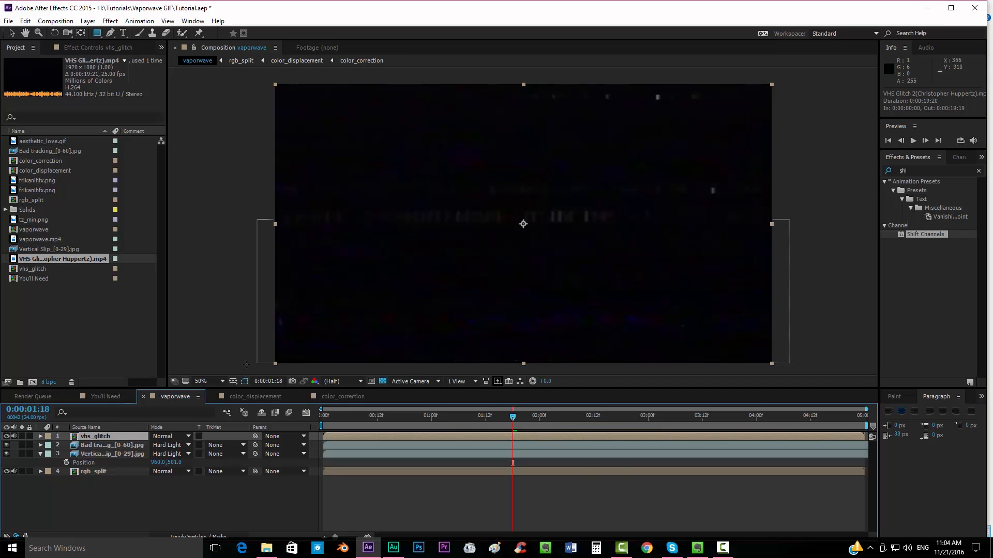
- Hide the vhs_glitch layer and add a new adjustment layer directly above rgb_split
{"action": "left_click", "coordinate": [9, 436]}
{"action": "left_click", "coordinate": [88, 20]}
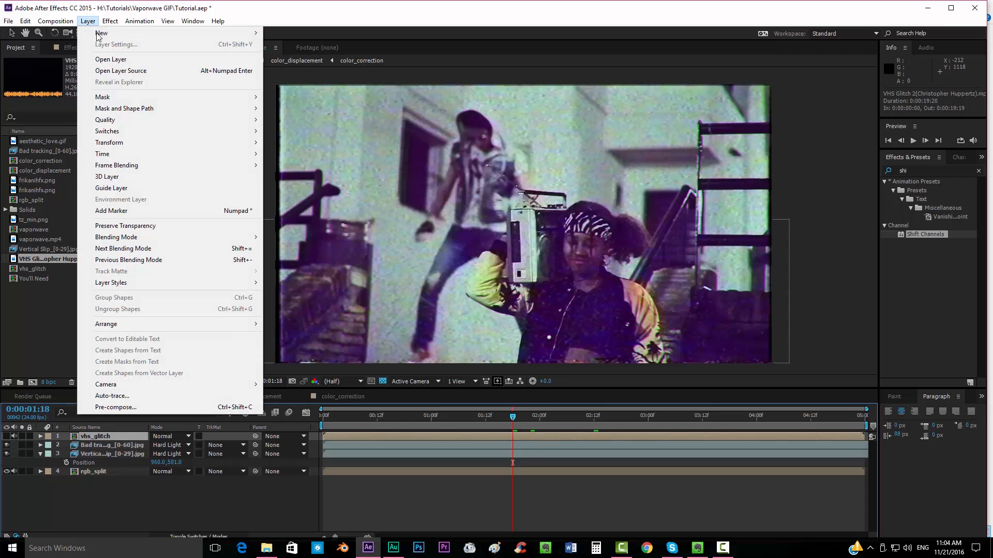
{"action": "mouse_move", "coordinate": [112, 35]}
{"action": "left_click", "coordinate": [303, 101]}
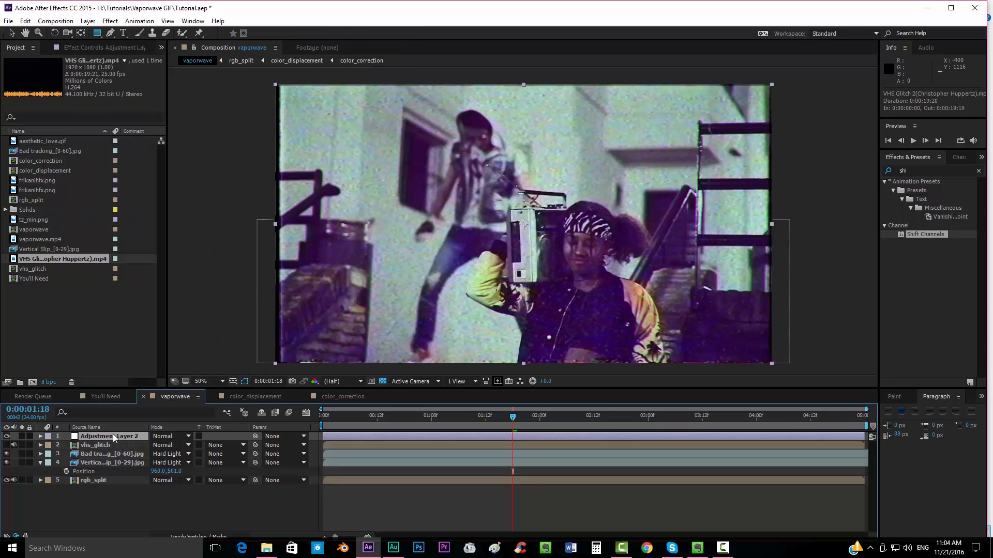
{"action": "left_click_drag", "start_coordinate": [112, 434], "coordinate": [117, 474]}
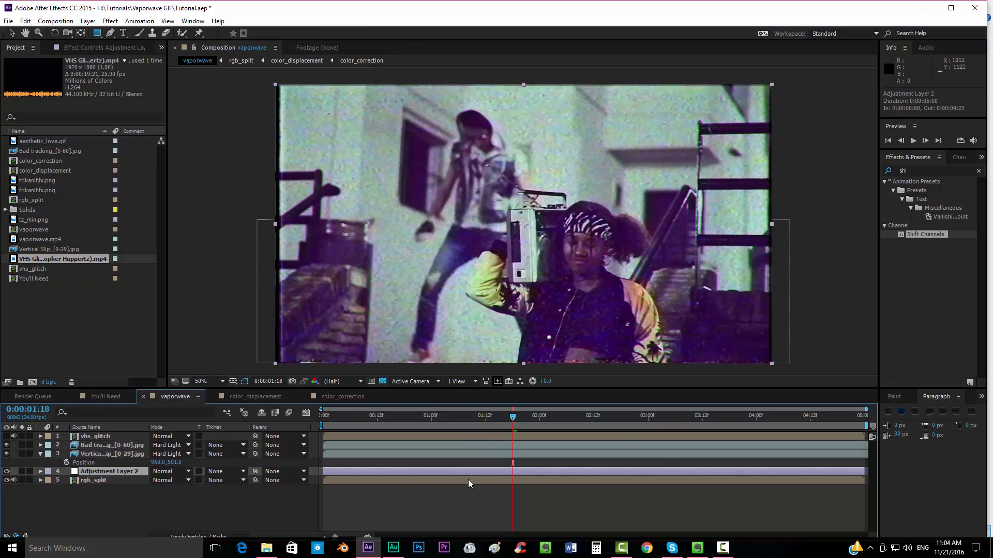
- Apply the Displacement Map effect to Adjustment Layer 2 with vhs_glitch as its displacement map layer
{"action": "left_click", "coordinate": [923, 171]}
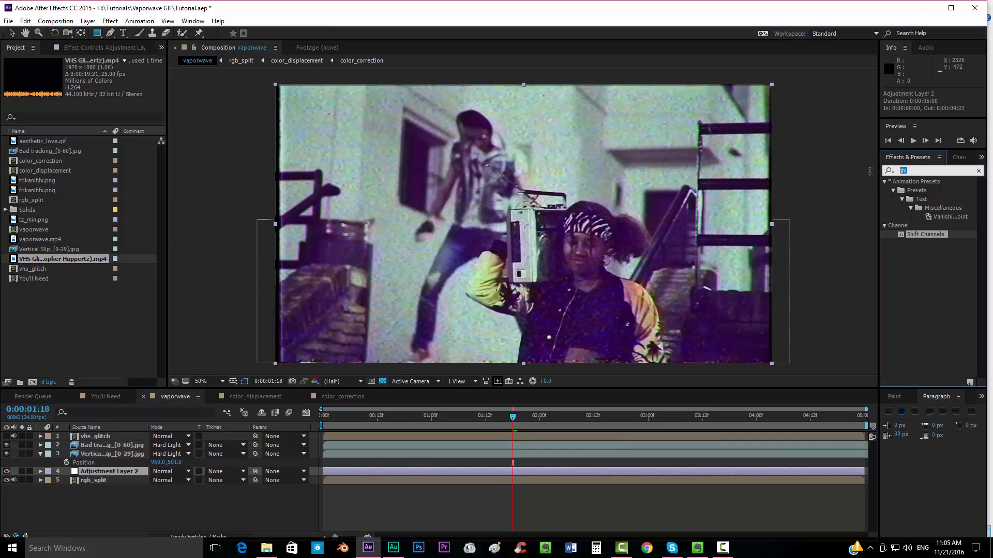
{"action": "type", "text": "map"}
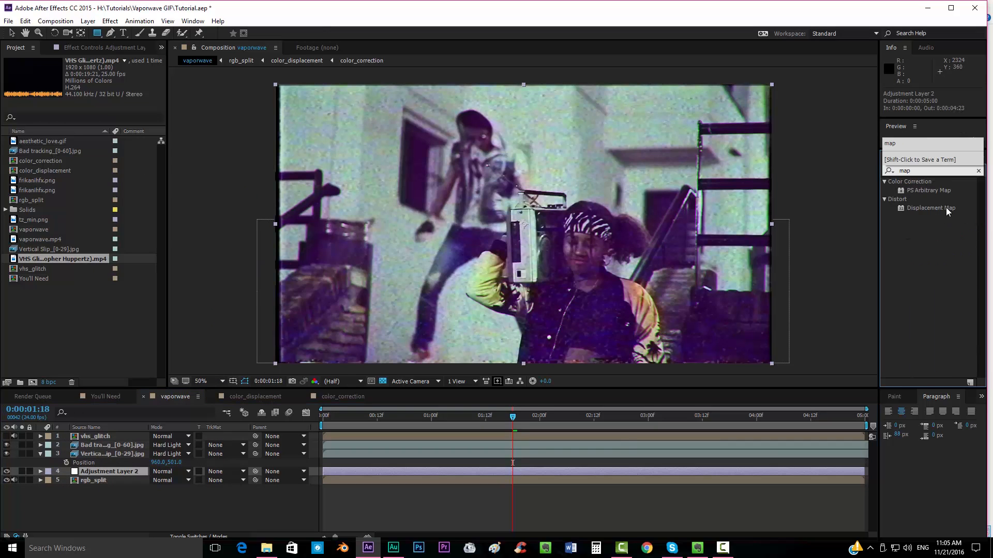
{"action": "left_click_drag", "start_coordinate": [945, 207], "coordinate": [512, 472]}
{"action": "left_click", "coordinate": [119, 78]}
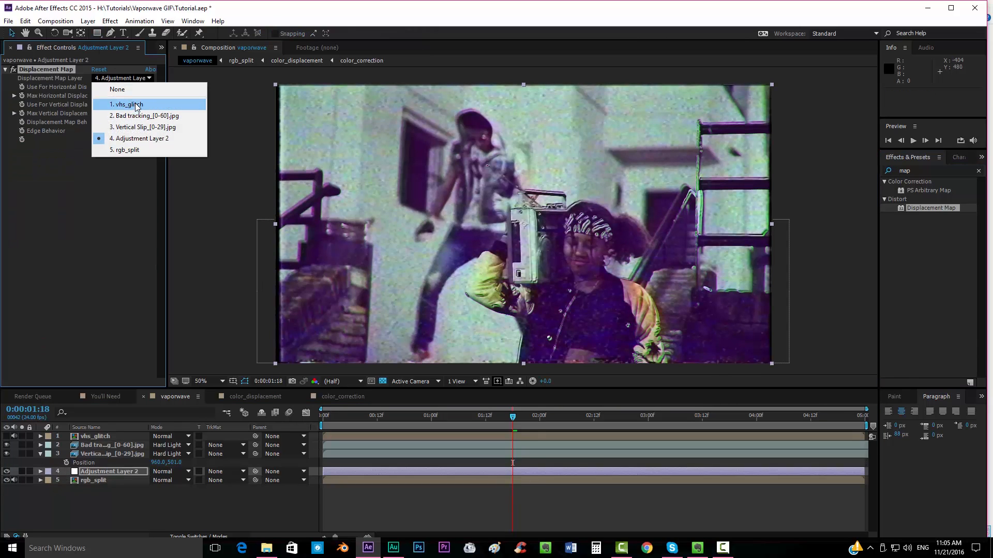
{"action": "left_click", "coordinate": [135, 104]}
- Use Luminance for both horizontal and vertical displacement and set the maximum horizontal displacement to 17
{"action": "left_click", "coordinate": [113, 87]}
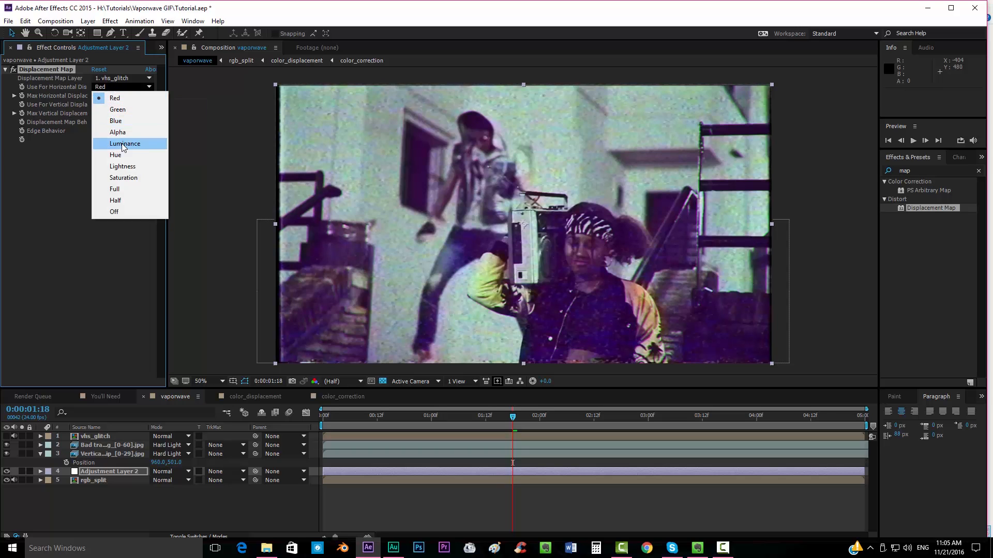
{"action": "left_click", "coordinate": [124, 144]}
{"action": "left_click", "coordinate": [119, 104]}
{"action": "left_click", "coordinate": [124, 161]}
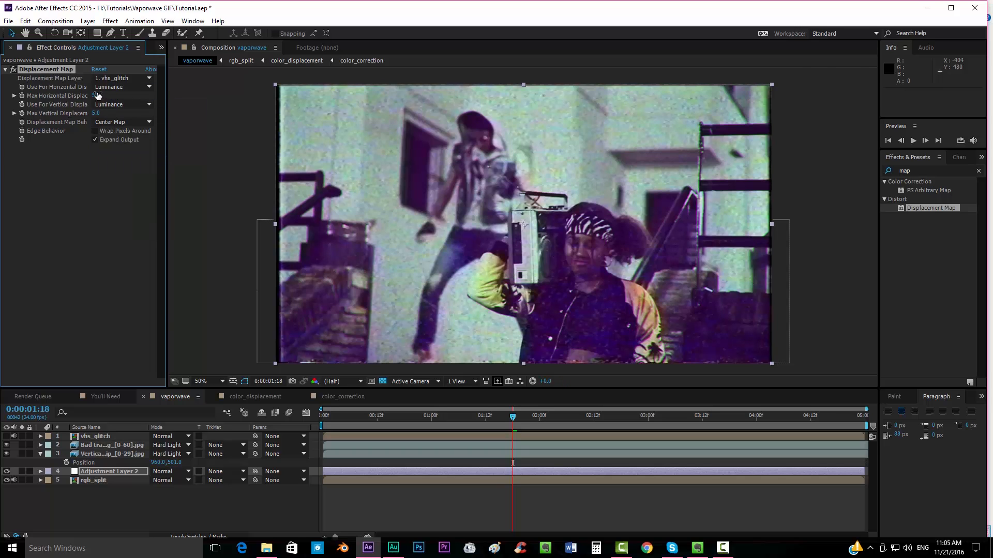
{"action": "left_click_drag", "start_coordinate": [97, 95], "coordinate": [104, 96]}
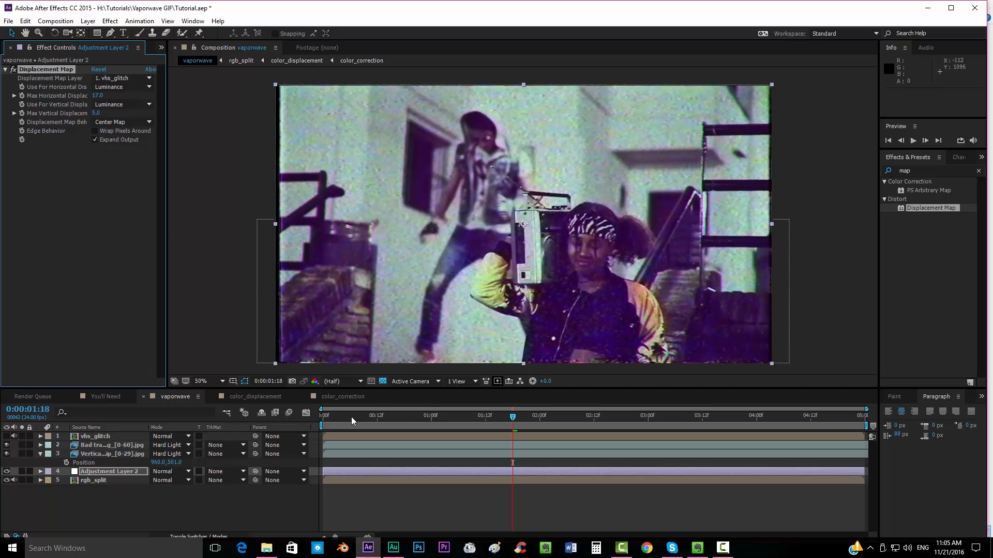
- Scrub the timeline to check the displacement, and show the vhs_glitch layer to examine the glitch lines driving it
{"action": "left_click_drag", "start_coordinate": [352, 417], "coordinate": [520, 427]}
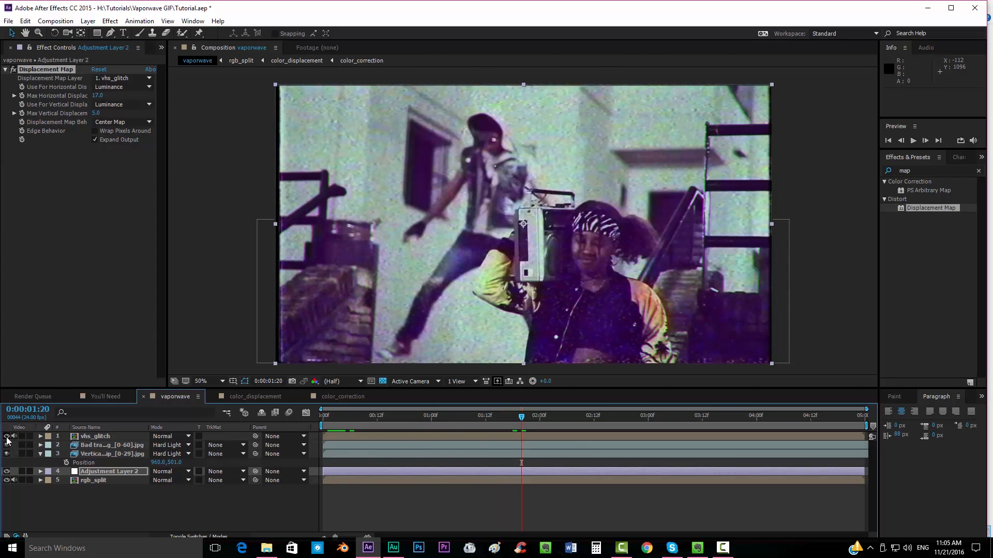
{"action": "left_click", "coordinate": [6, 436]}
{"action": "left_click_drag", "start_coordinate": [518, 425], "coordinate": [580, 425]}
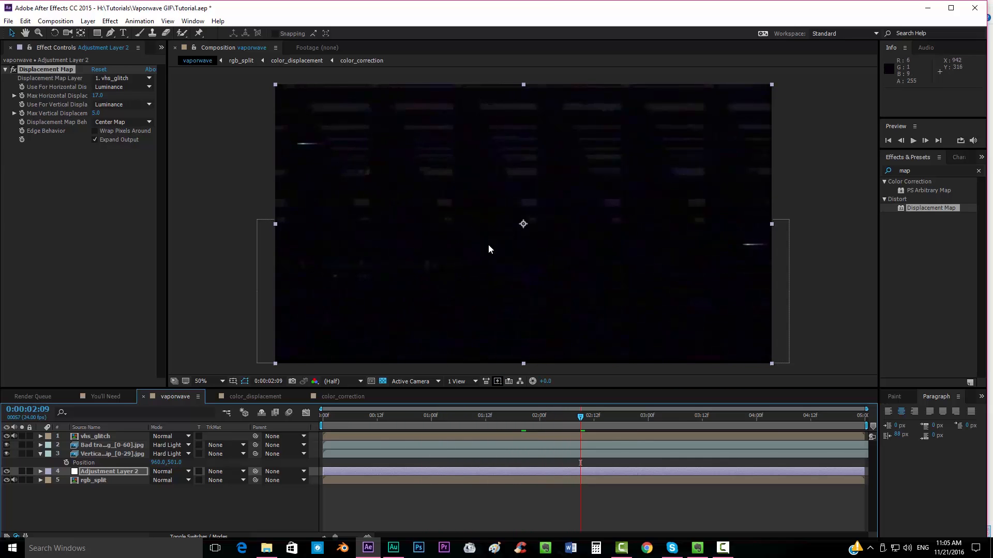
{"action": "left_click_drag", "start_coordinate": [580, 425], "coordinate": [616, 425]}
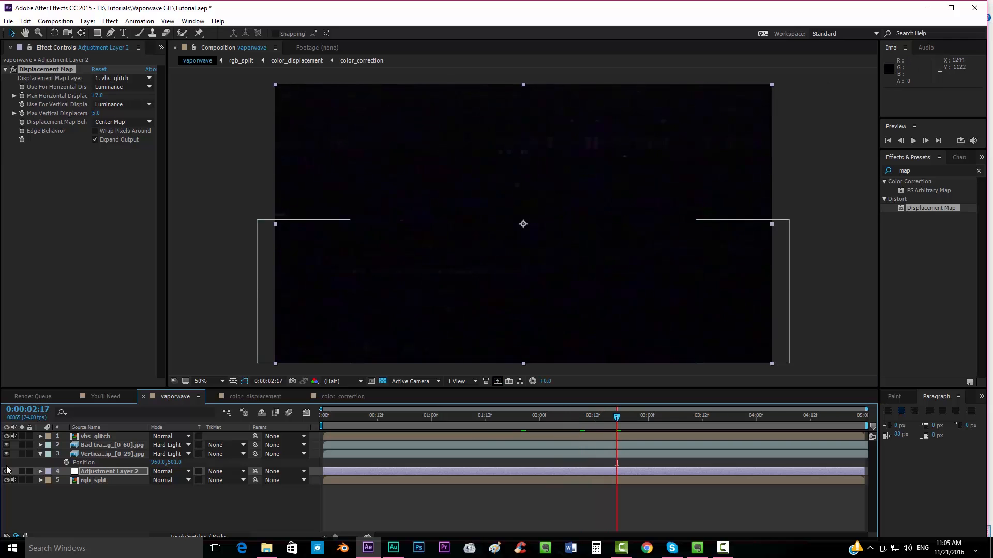
- Solo Adjustment Layer 2 and rgb_split and examine the displaced glitch line at 0:00:01:04
{"action": "left_click_drag", "start_coordinate": [22, 472], "coordinate": [22, 480]}
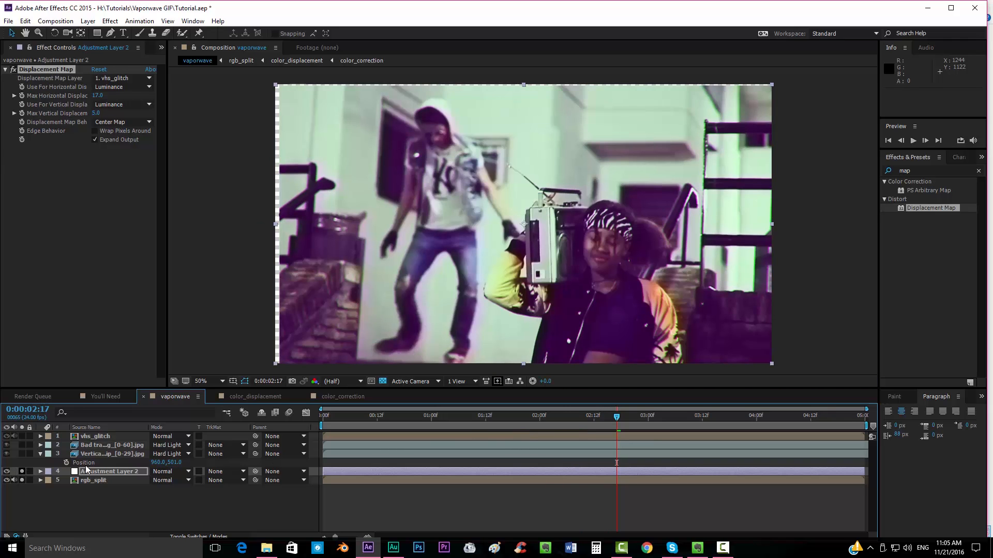
{"action": "left_click_drag", "start_coordinate": [412, 416], "coordinate": [449, 418]}
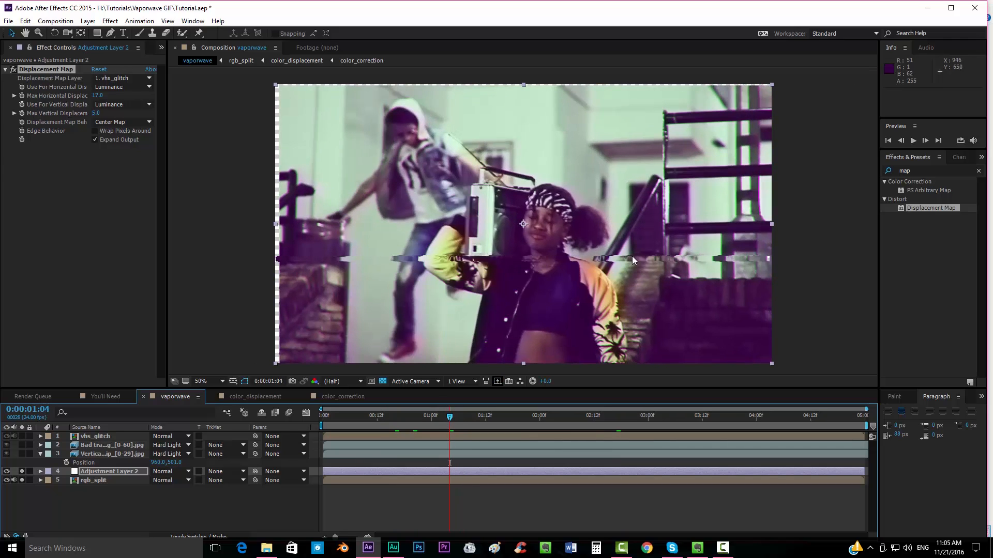
{"action": "scroll", "coordinate": [632, 256], "scroll_direction": "up", "scroll_amount": 2}
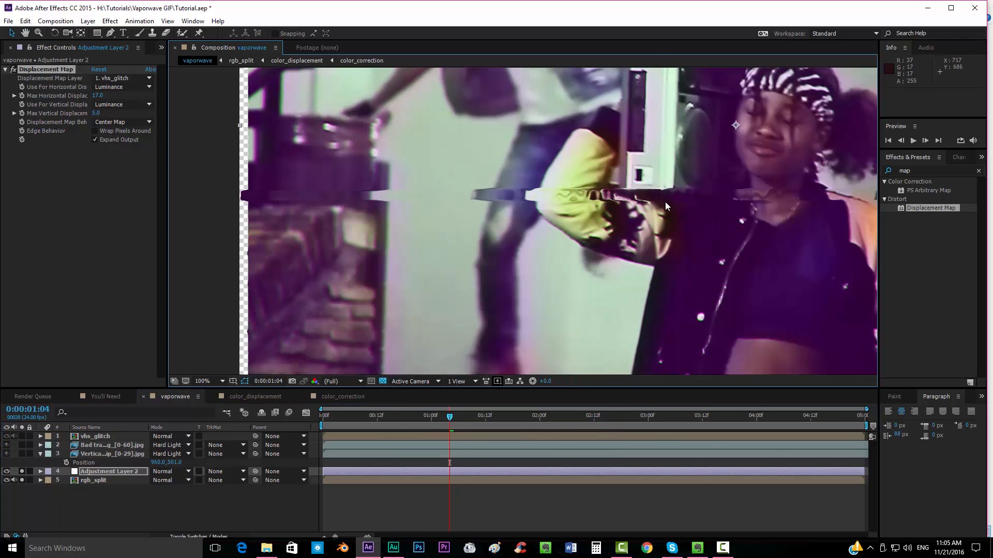
{"action": "left_click_drag", "start_coordinate": [665, 201], "coordinate": [439, 222]}
{"action": "mouse_move", "coordinate": [456, 415]}
{"action": "left_mouse_down"}
{"action": "mouse_move", "coordinate": [532, 418]}
{"action": "mouse_move", "coordinate": [445, 417]}
{"action": "mouse_move", "coordinate": [454, 420]}
{"action": "left_mouse_up"}
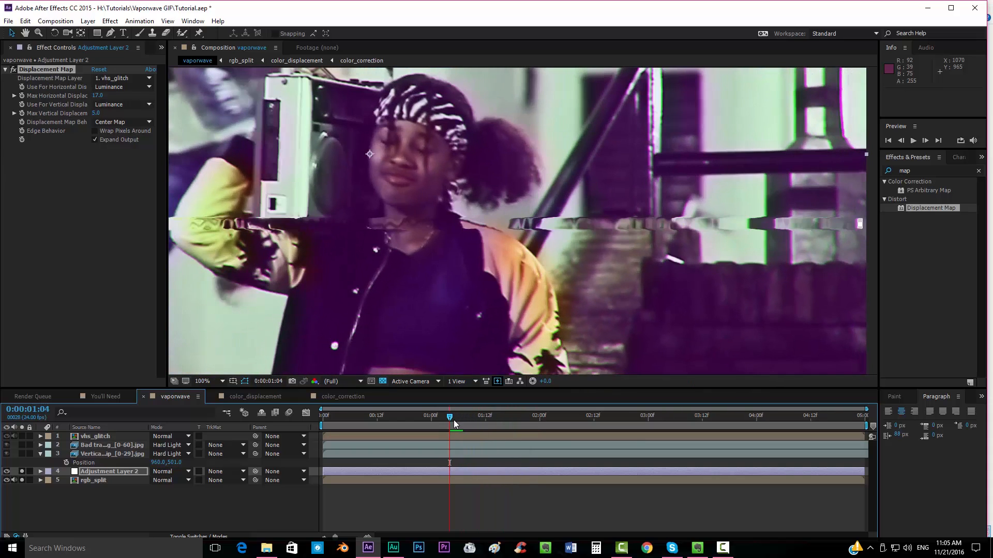
- Solo the vhs_glitch layer as well and set its blending mode to Screen
{"action": "left_click", "coordinate": [22, 436]}
{"action": "left_click", "coordinate": [85, 437]}
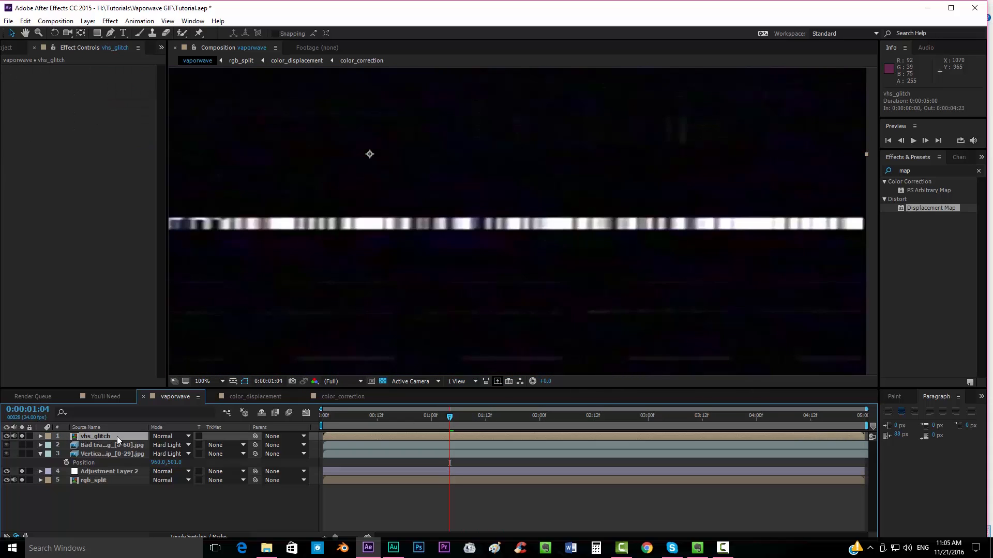
{"action": "left_click", "coordinate": [165, 437]}
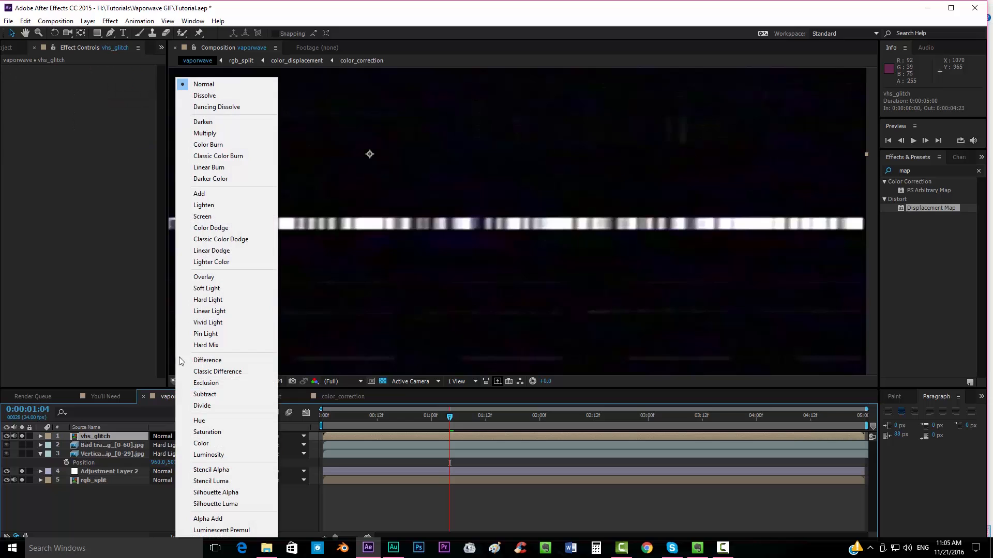
{"action": "left_click", "coordinate": [207, 217]}
{"action": "left_click_drag", "start_coordinate": [342, 260], "coordinate": [453, 278]}
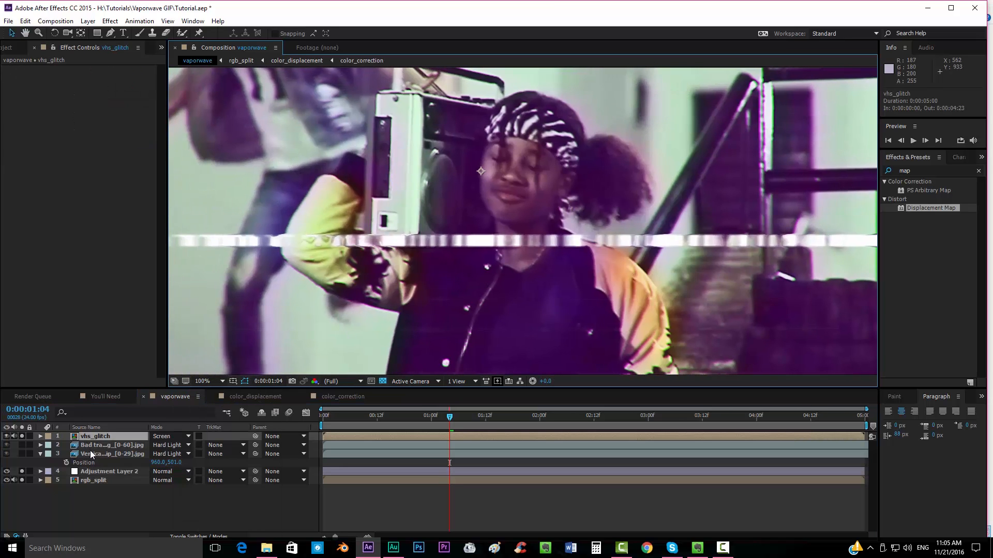
- Reduce the vhs_glitch layer's opacity to 24%
{"action": "key", "text": "t"}
{"action": "left_click_drag", "start_coordinate": [159, 447], "coordinate": [123, 444]}
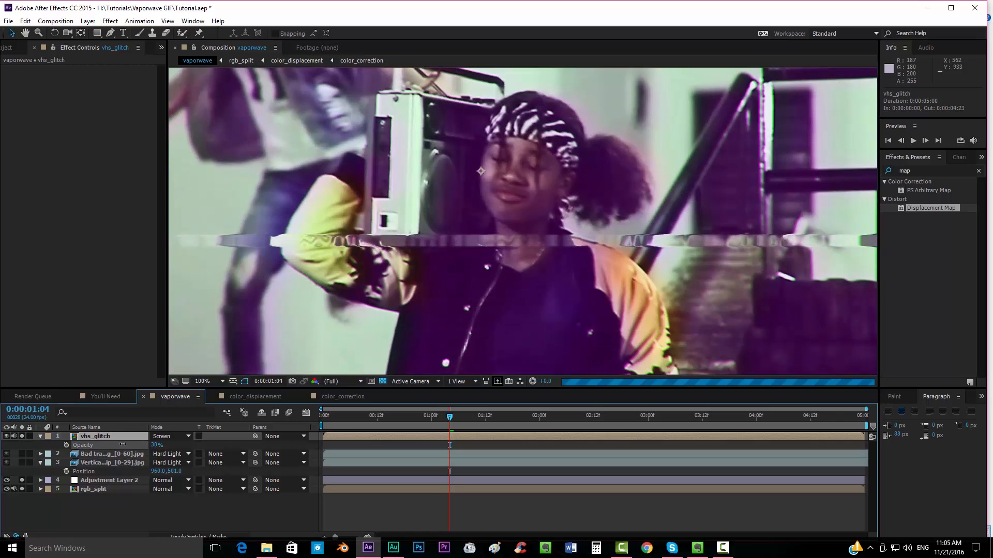
{"action": "double_click", "coordinate": [94, 437]}
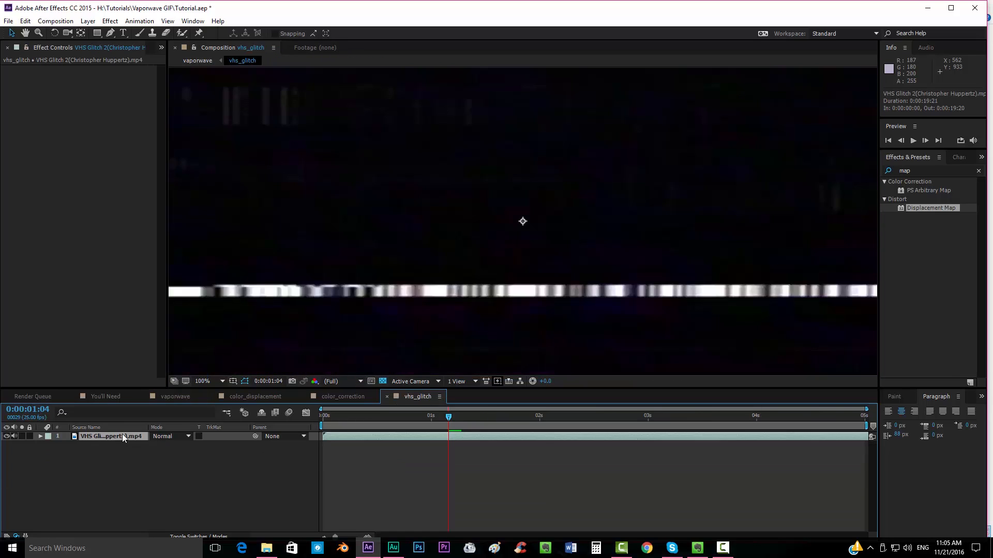
{"action": "left_click", "coordinate": [175, 397]}
{"action": "left_click", "coordinate": [103, 439]}
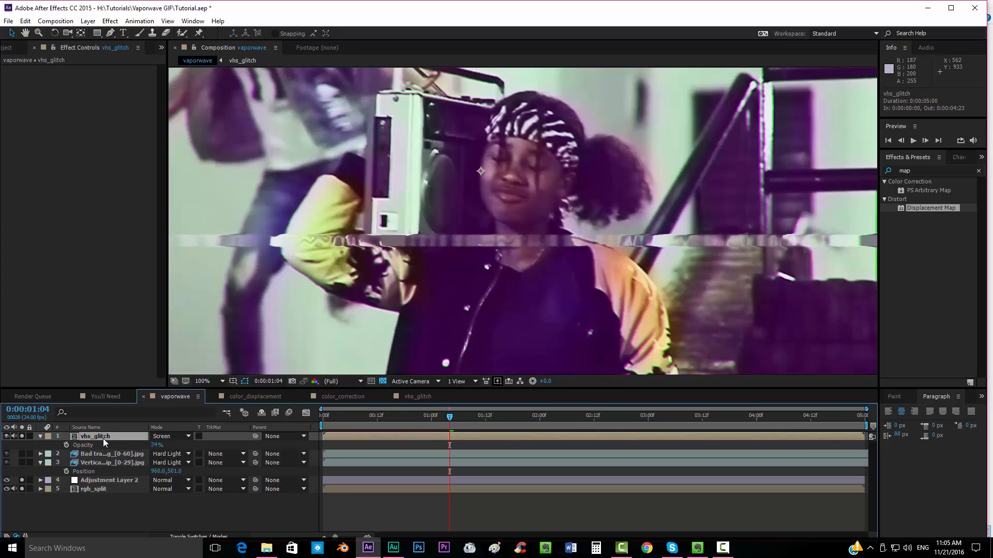
{"action": "left_click_drag", "start_coordinate": [154, 445], "coordinate": [143, 445]}
{"action": "left_click", "coordinate": [132, 482]}
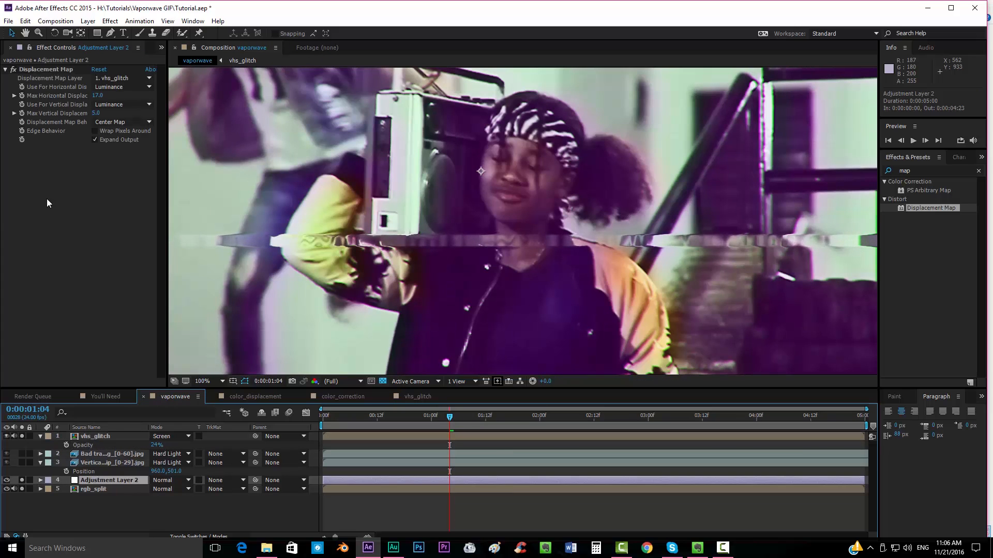
- Compare the faded glitch line in the vaporwave composition with the source footage inside vhs_glitch
{"action": "left_click", "coordinate": [108, 438]}
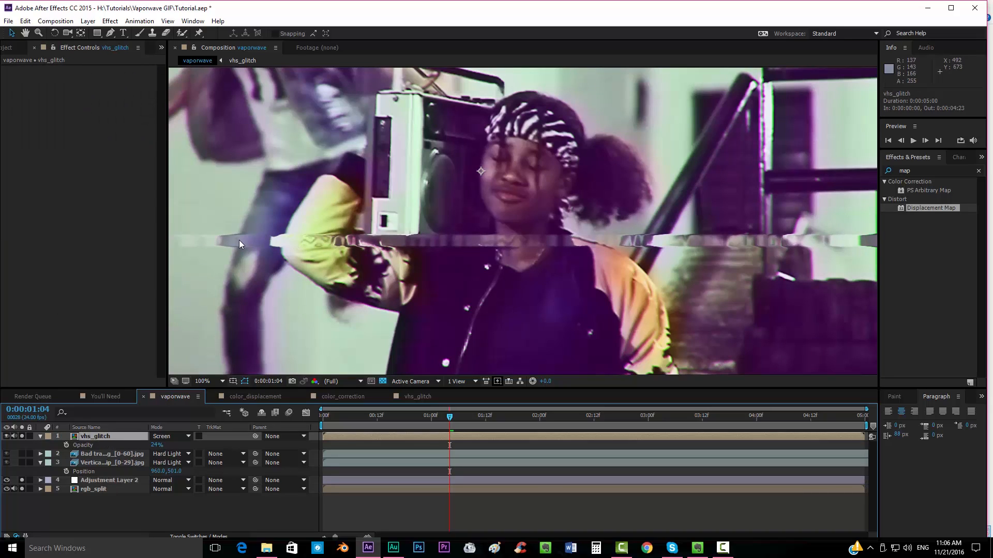
{"action": "left_click_drag", "start_coordinate": [632, 241], "coordinate": [595, 230]}
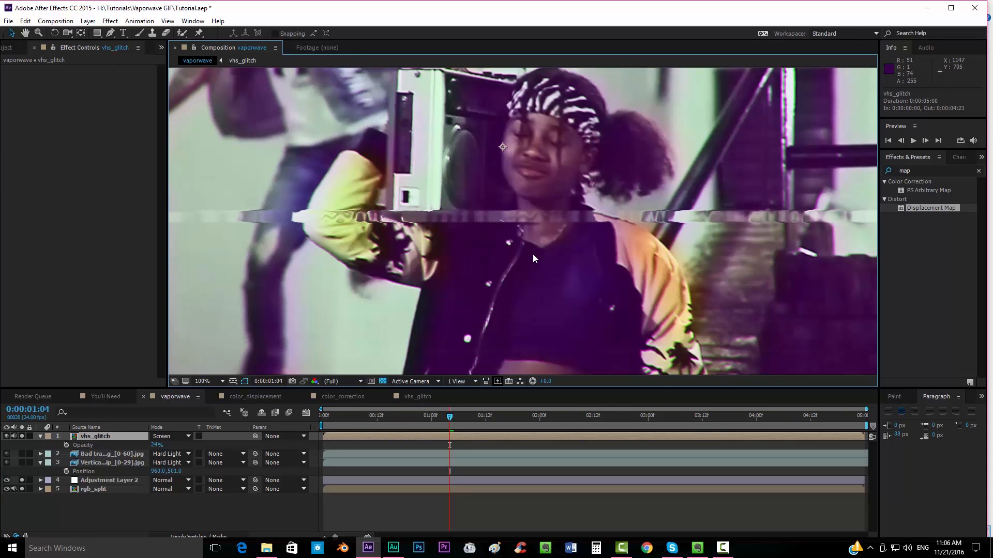
{"action": "left_click", "coordinate": [115, 435]}
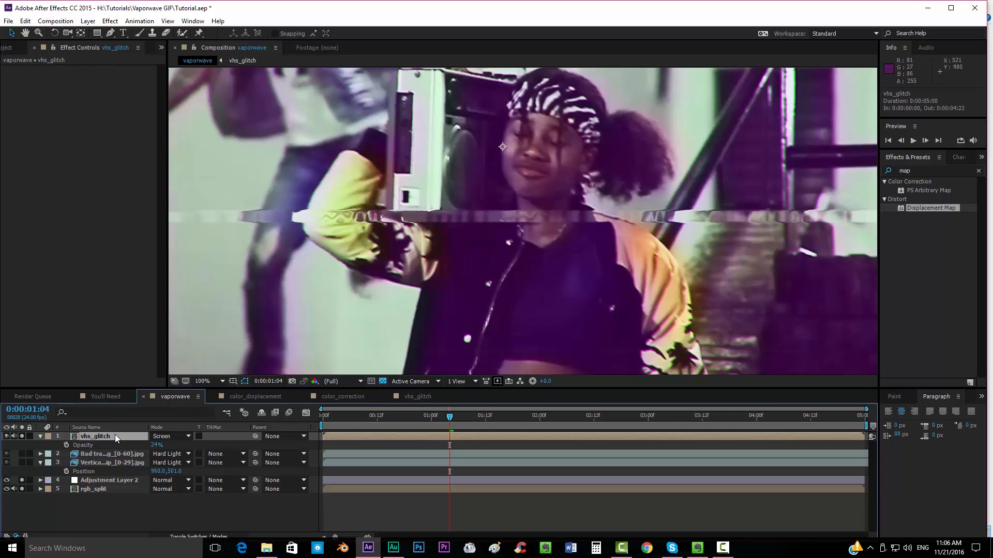
{"action": "double_click", "coordinate": [115, 435]}
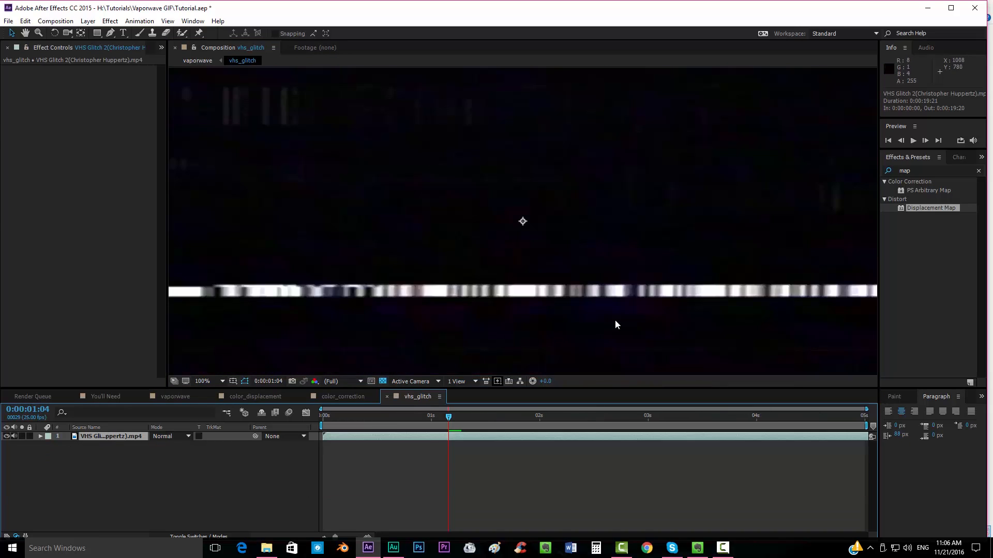
{"action": "left_click", "coordinate": [175, 396]}
- Raise the vhs_glitch layer's opacity to 100%
{"action": "left_click_drag", "start_coordinate": [155, 447], "coordinate": [197, 453]}
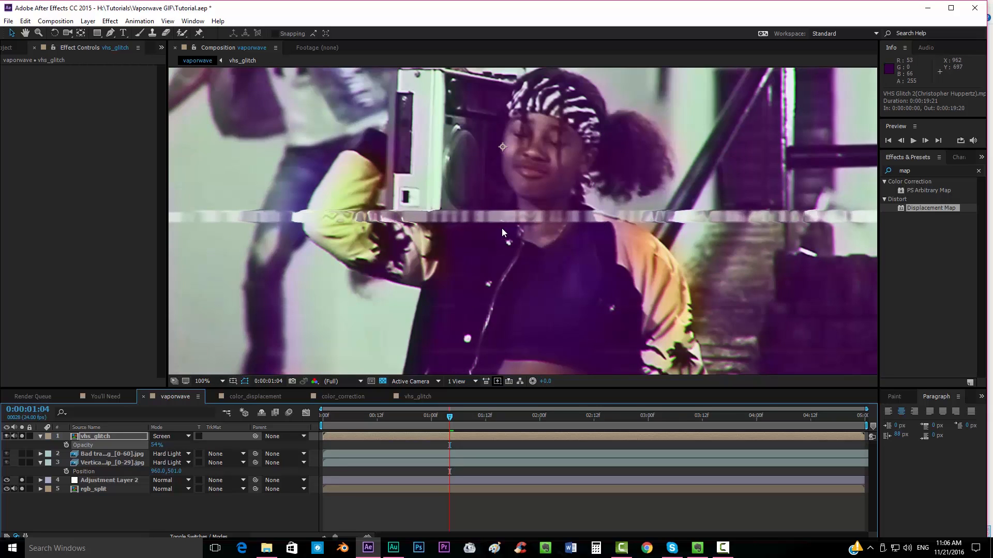
{"action": "scroll", "coordinate": [646, 232], "scroll_direction": "down", "scroll_amount": 2}
{"action": "left_click_drag", "start_coordinate": [623, 239], "coordinate": [628, 279]}
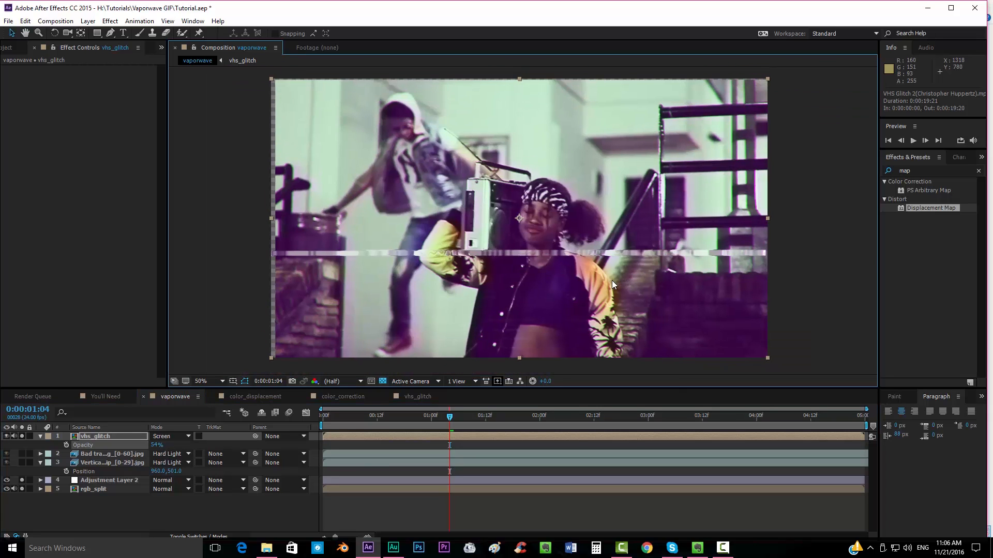
{"action": "left_click", "coordinate": [207, 381]}
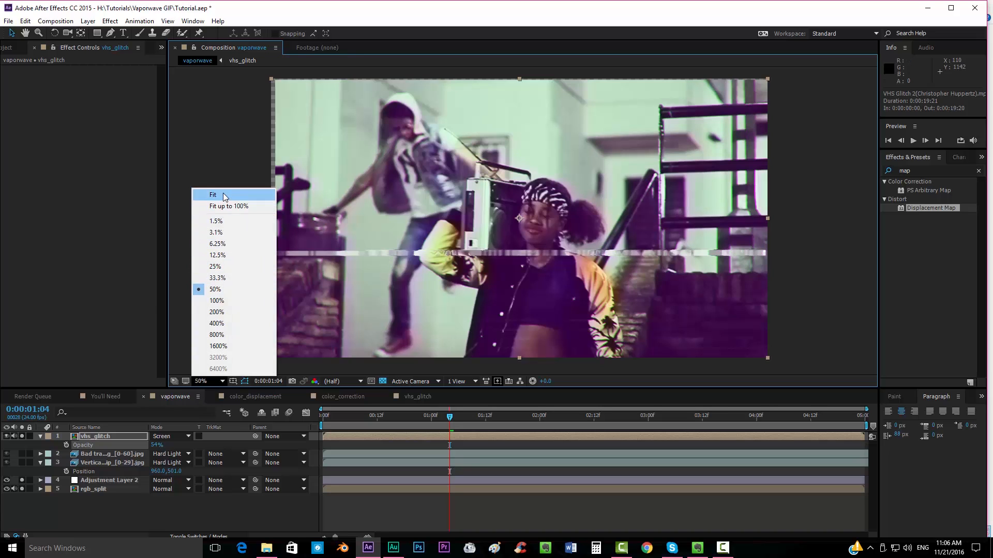
{"action": "left_click", "coordinate": [223, 195]}
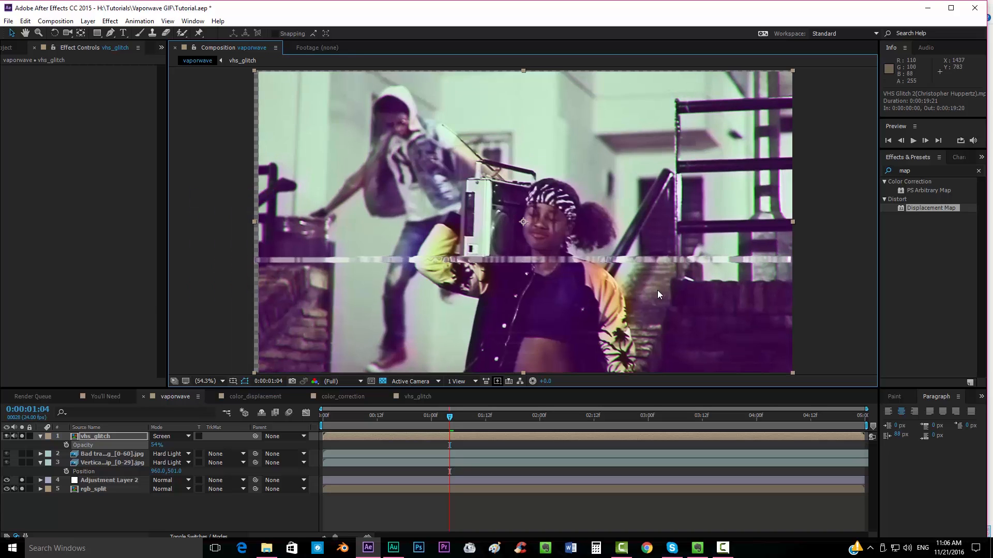
{"action": "left_click_drag", "start_coordinate": [155, 446], "coordinate": [319, 438]}
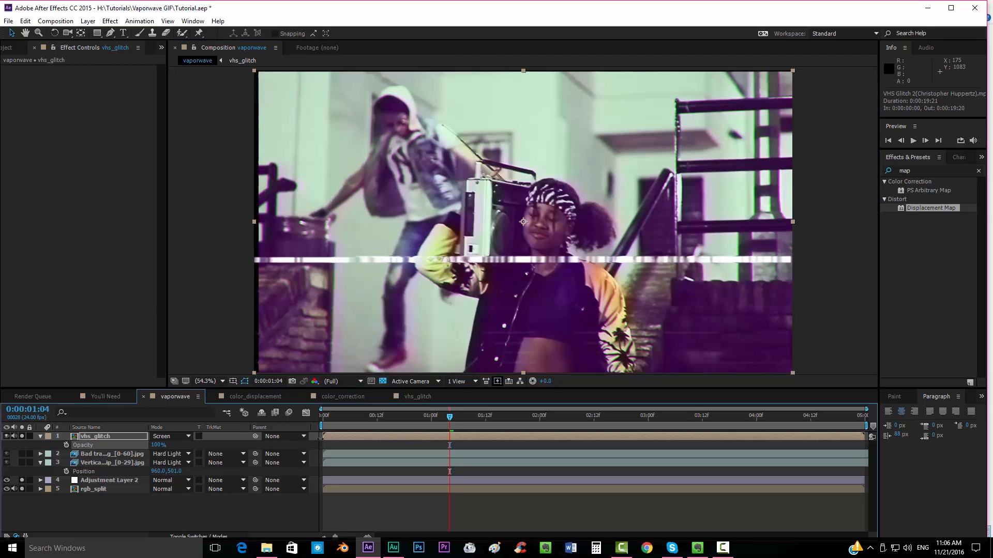
{"action": "left_click", "coordinate": [156, 516]}
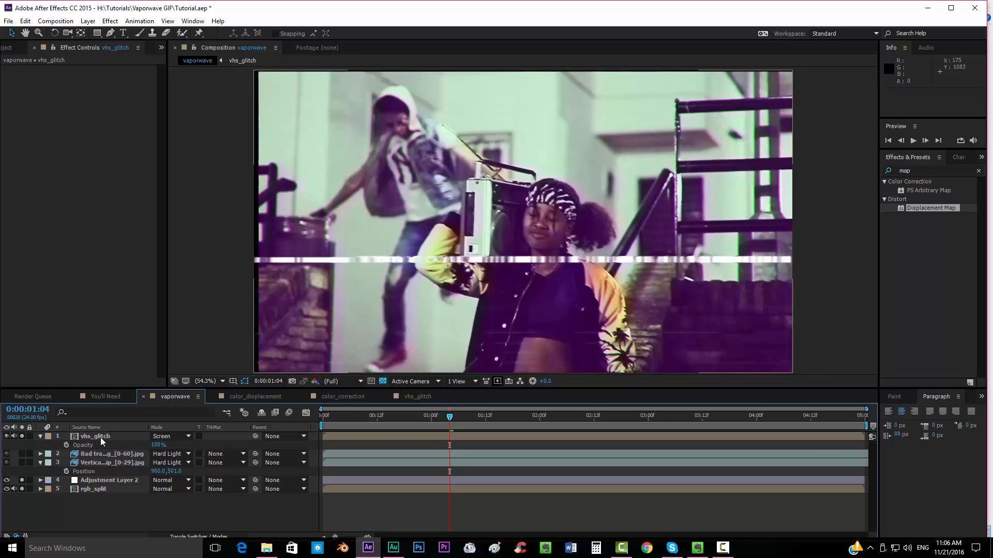
- Move the vhs_glitch layer below the Bad tracking and Vertical Slip layers, directly above Adjustment Layer 2, and unsolo all layers
{"action": "left_click_drag", "start_coordinate": [99, 436], "coordinate": [104, 471]}
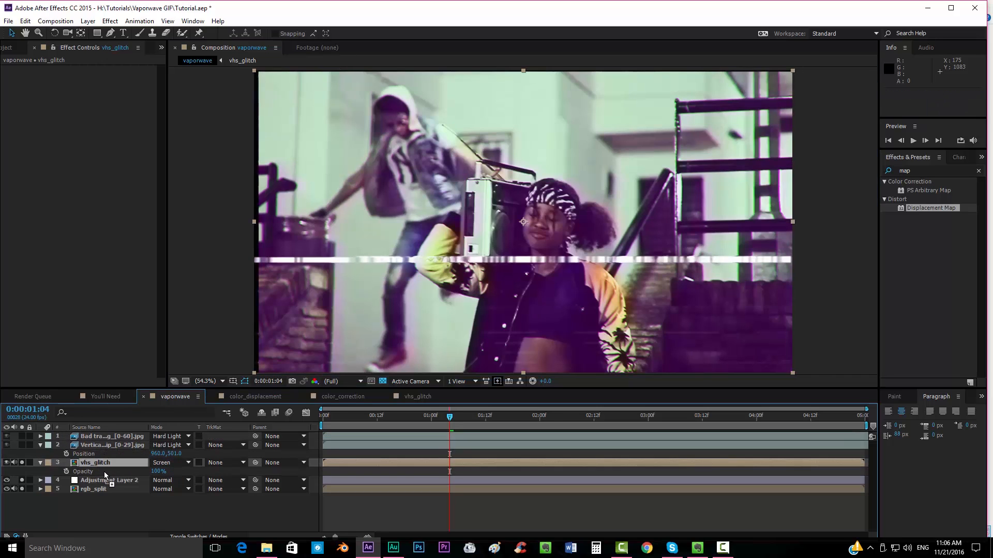
{"action": "left_click", "coordinate": [104, 445]}
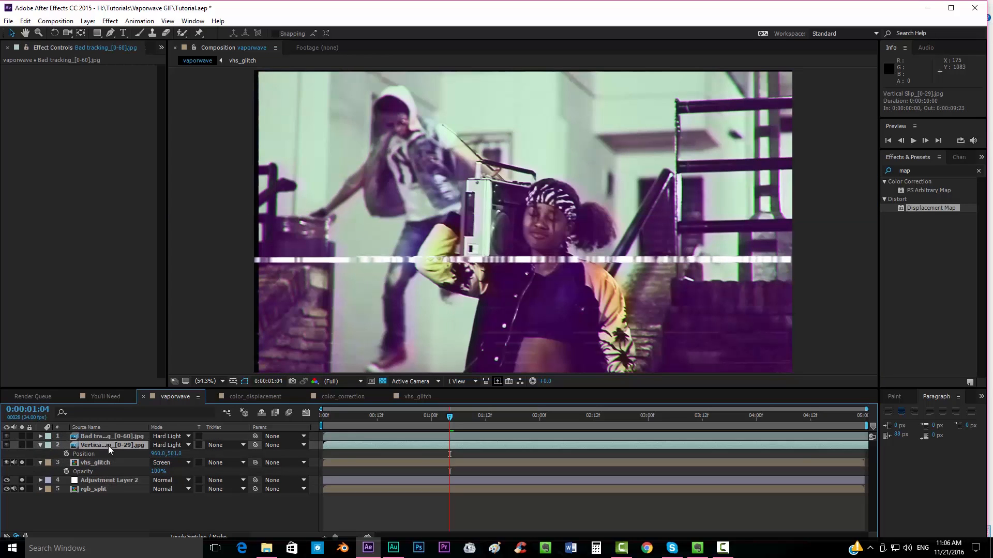
{"action": "left_click_drag", "start_coordinate": [23, 464], "coordinate": [23, 491]}
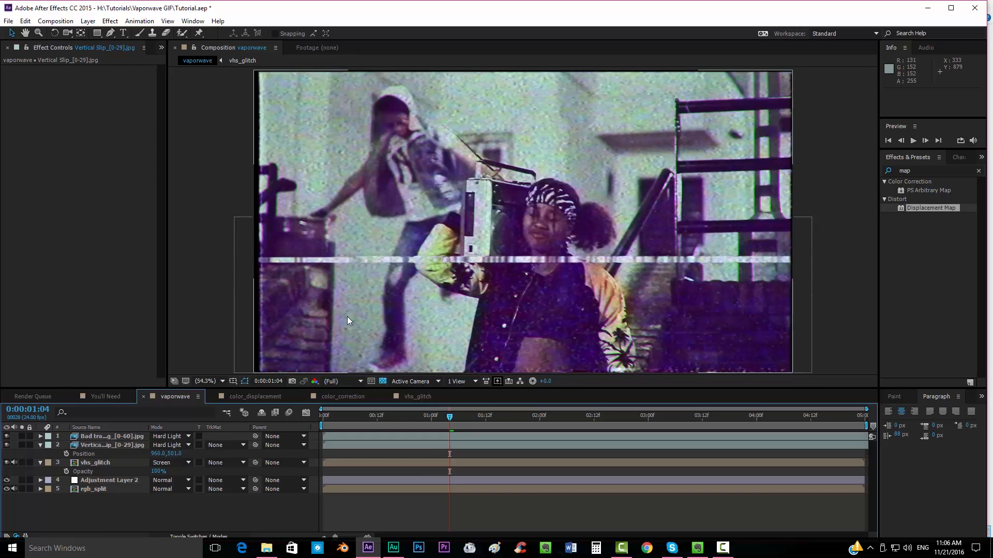
{"action": "left_click_drag", "start_coordinate": [347, 317], "coordinate": [333, 314]}
- Save the project and preview the composition, checking the glitch line around 0:00:01:05
{"action": "key", "text": "ctrl+s"}
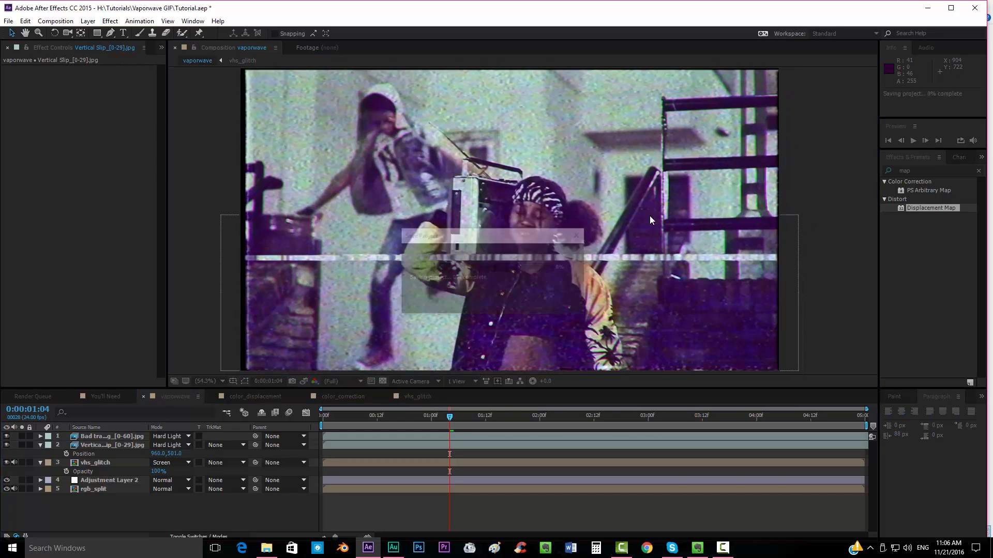
{"action": "left_click", "coordinate": [913, 143]}
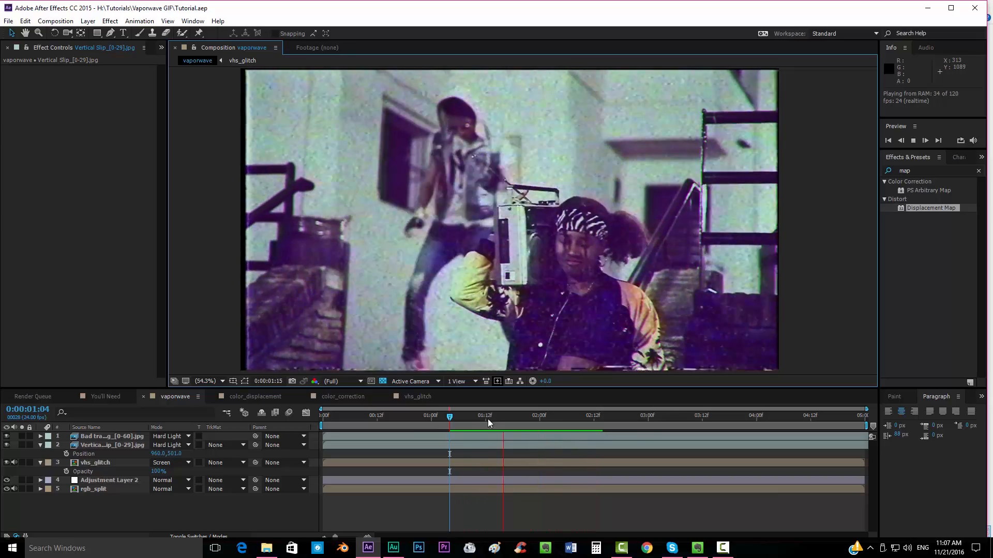
{"action": "left_click", "coordinate": [455, 416]}
{"action": "mouse_move", "coordinate": [455, 416]}
{"action": "left_mouse_down"}
{"action": "mouse_move", "coordinate": [563, 417]}
{"action": "mouse_move", "coordinate": [464, 414]}
{"action": "left_mouse_up"}
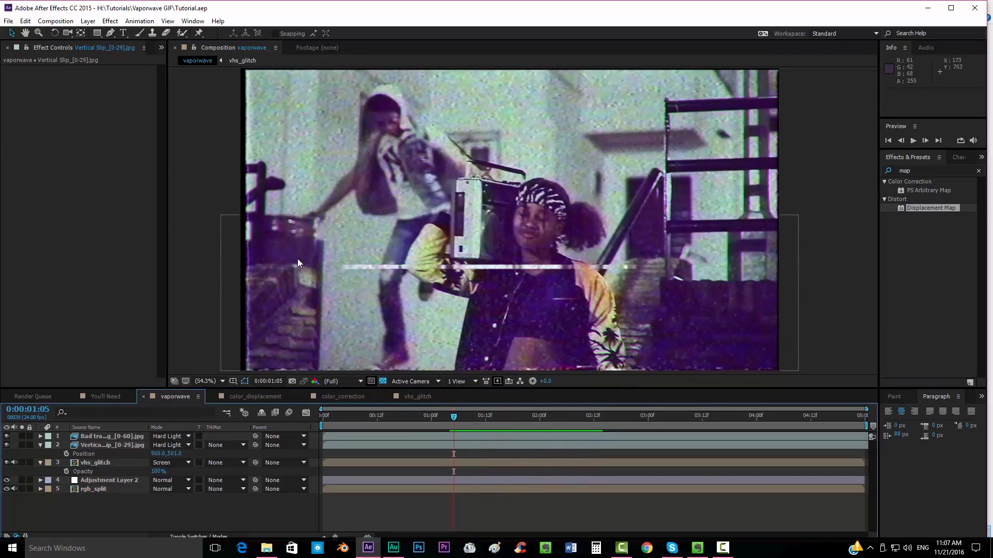
{"action": "left_click", "coordinate": [325, 417]}
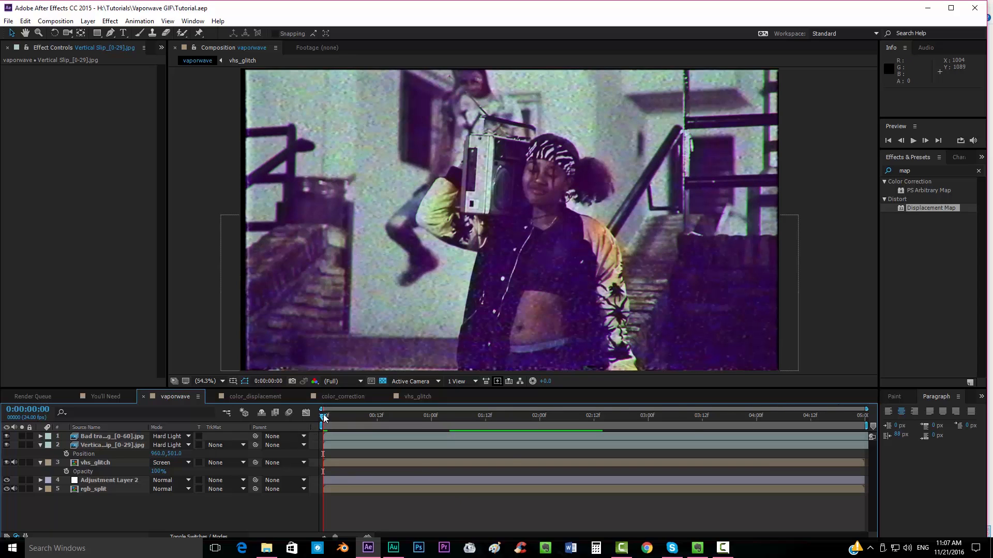
{"action": "left_click", "coordinate": [344, 490]}
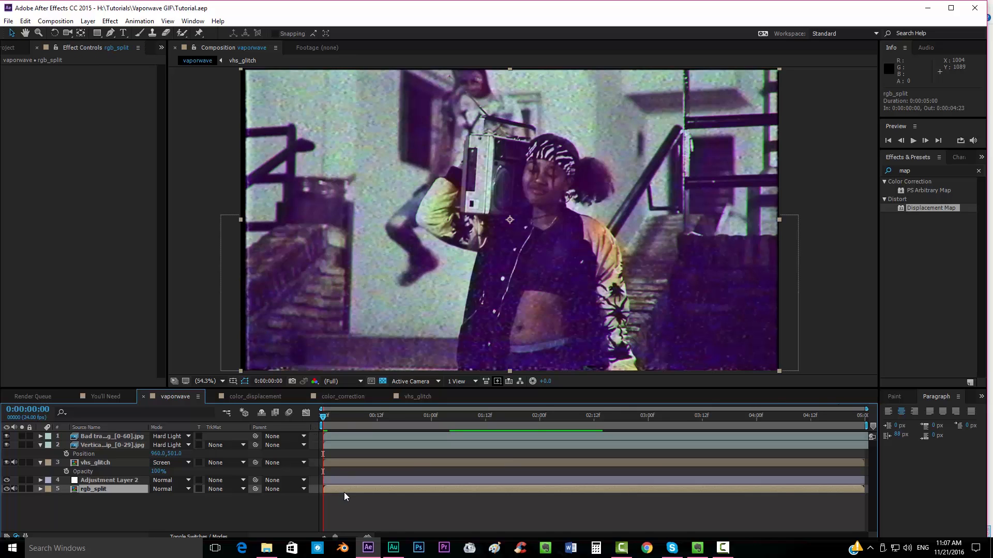
{"action": "key", "text": "Page_Down"}
{"action": "key", "text": "Page_Down"}
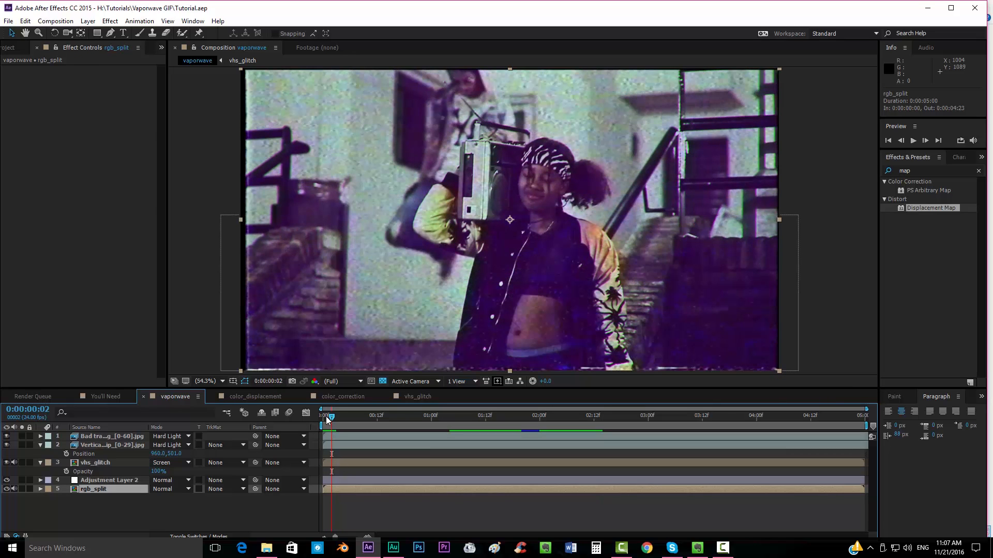
{"action": "left_click", "coordinate": [321, 420]}
{"action": "key", "text": "Page_Down"}
{"action": "key", "text": "Page_Down"}
{"action": "key", "text": "ctrl+z"}
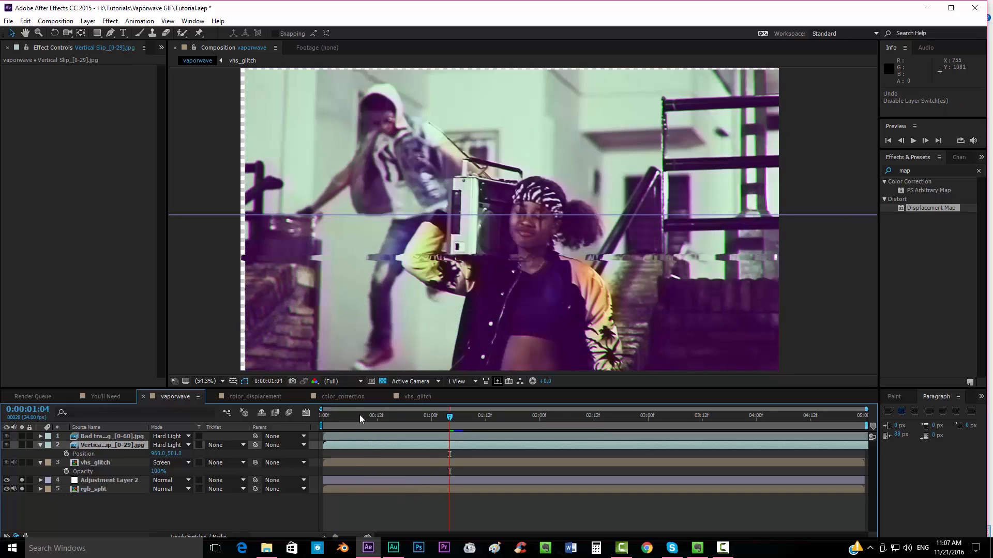
- Return to the start of the vaporwave timeline and turn off solo on the three soloed layers
{"action": "left_click_drag", "start_coordinate": [342, 416], "coordinate": [311, 435]}
{"action": "left_click", "coordinate": [21, 463]}
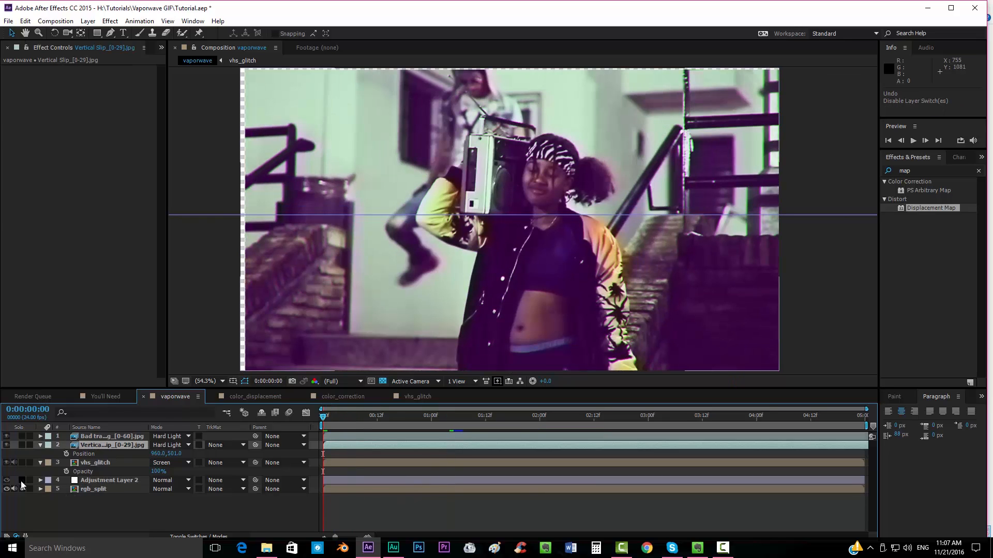
- Duplicate the rgb_split layer and advance the playhead to 0:00:00:02
{"action": "left_click", "coordinate": [335, 489]}
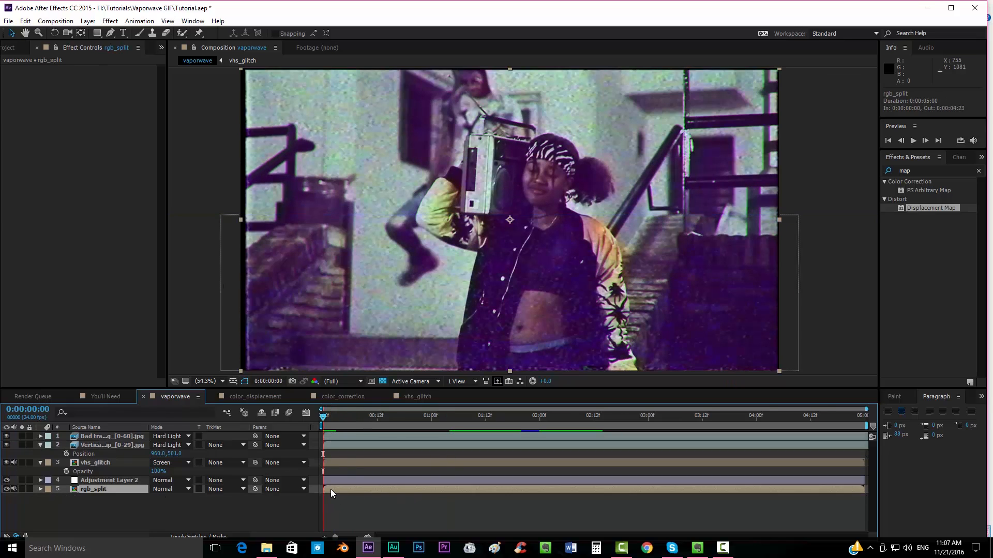
{"action": "key", "text": "ctrl+d"}
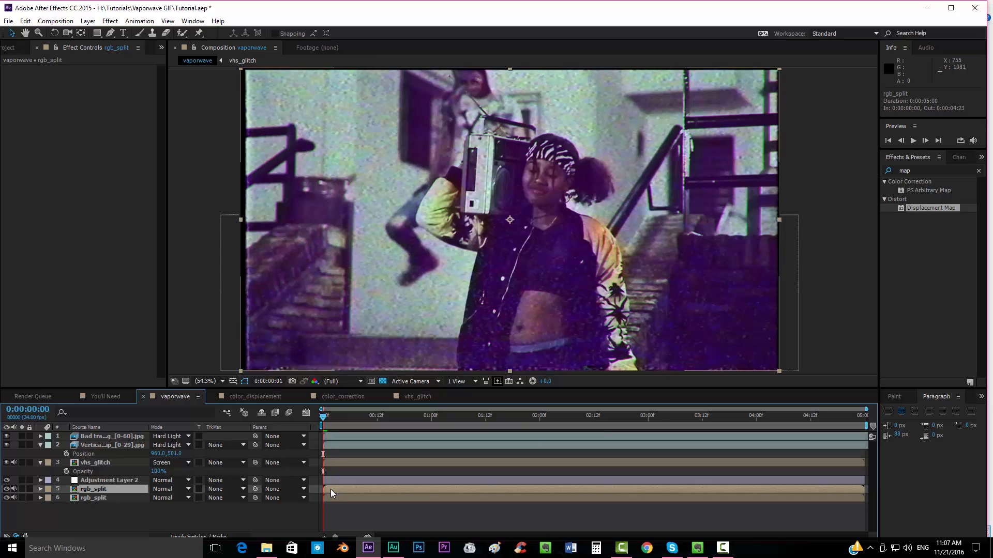
{"action": "key", "text": "Page_Down"}
{"action": "key", "text": "Page_Down"}
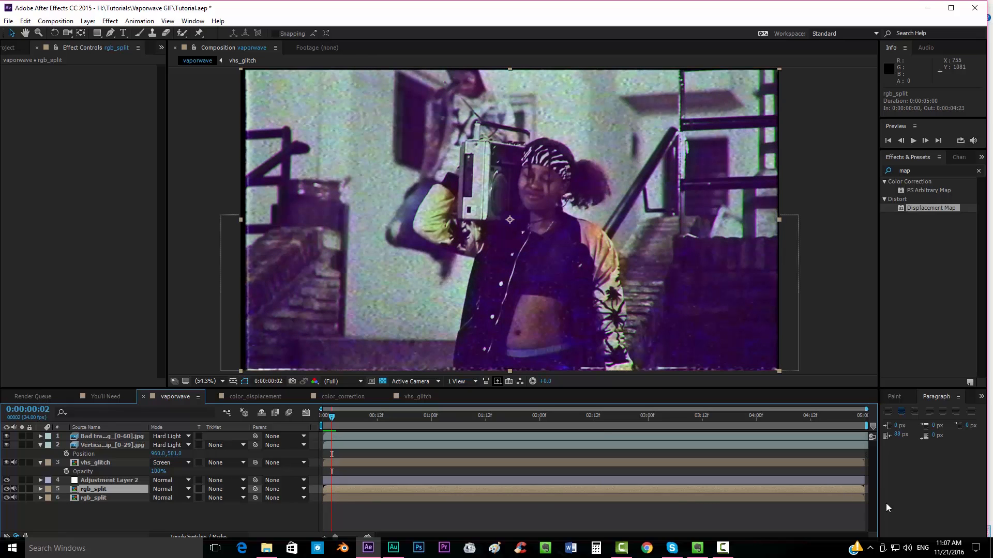
- Trim the upper rgb_split layer to start at 0:00:00:02 and the lower rgb_split layer to only the first two frames
{"action": "left_click_drag", "start_coordinate": [864, 497], "coordinate": [330, 489]}
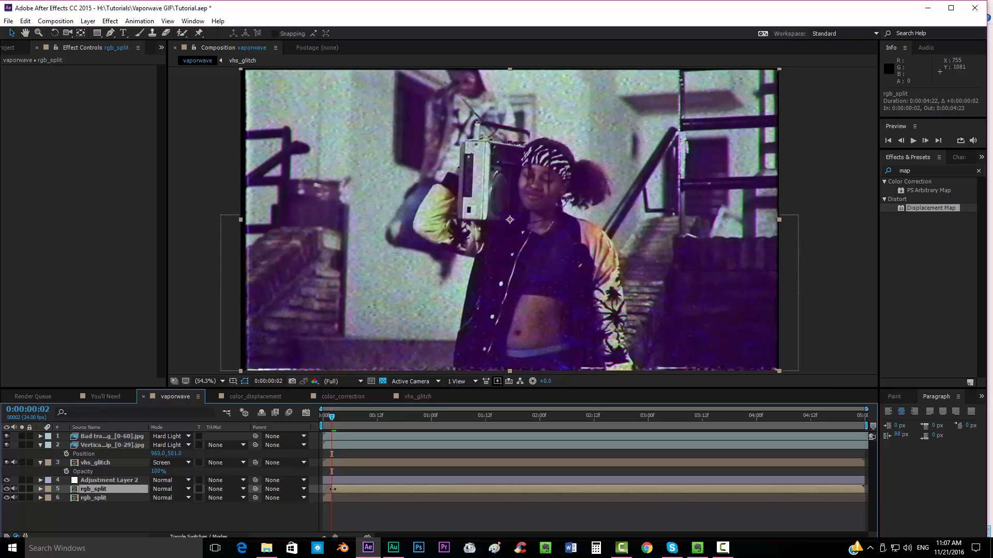
{"action": "key", "text": "Page_Up"}
{"action": "key", "text": "Page_Up"}
{"action": "left_click", "coordinate": [328, 499]}
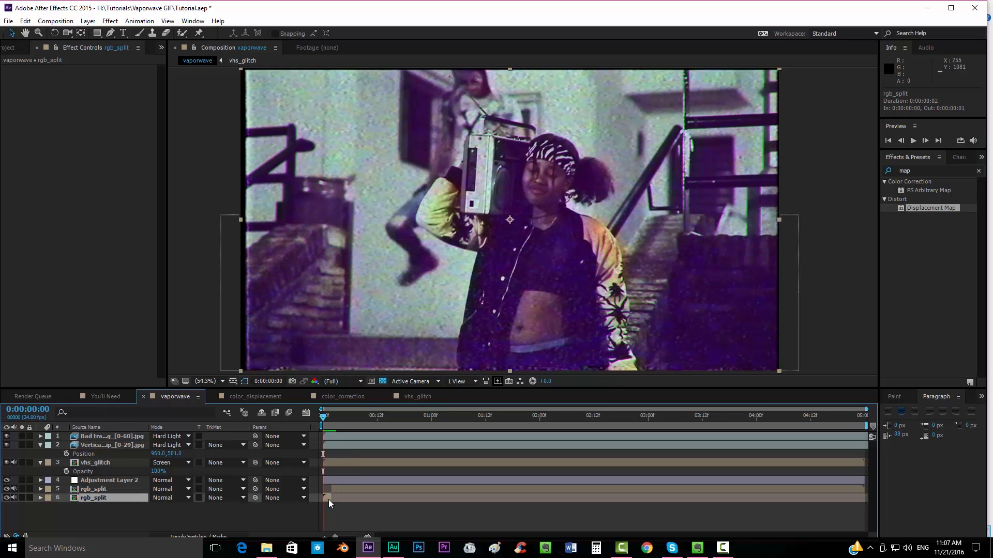
- Duplicate the two-frame rgb_split layer and keyframe the copy's Position from about 960, 28 at 0:00:00:00 to 960, 540 at 0:00:00:02
{"action": "key", "text": "ctrl+d"}
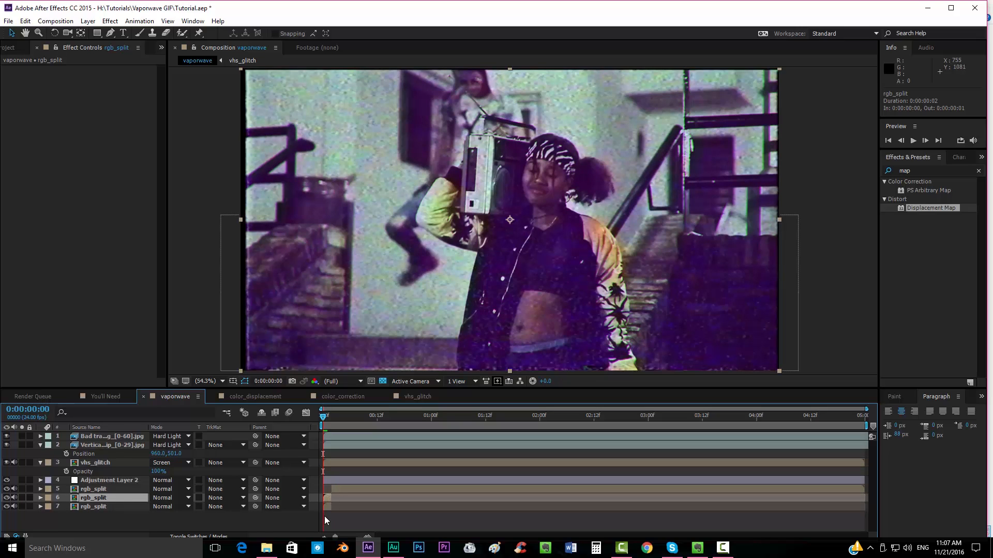
{"action": "key", "text": "p"}
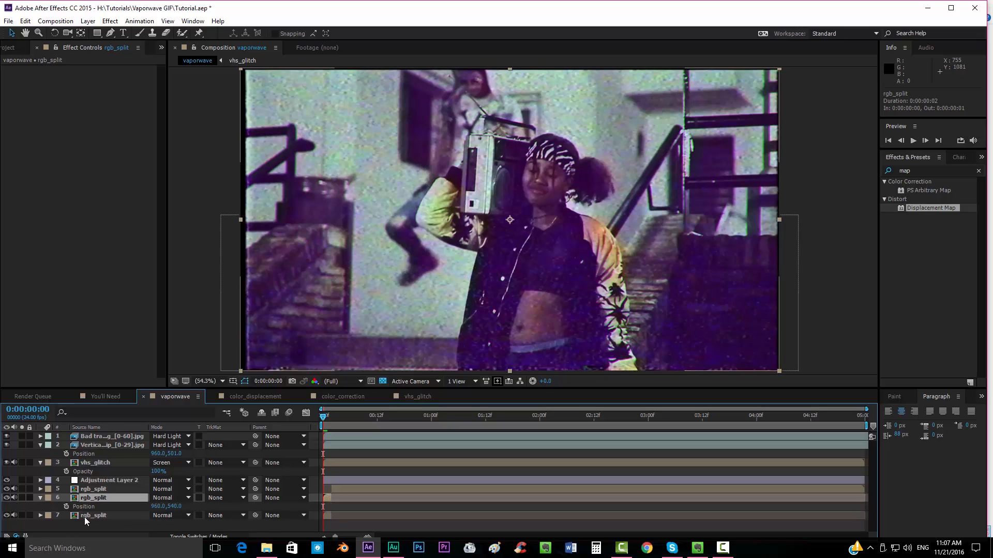
{"action": "key", "text": "Page_Down"}
{"action": "key", "text": "Page_Down"}
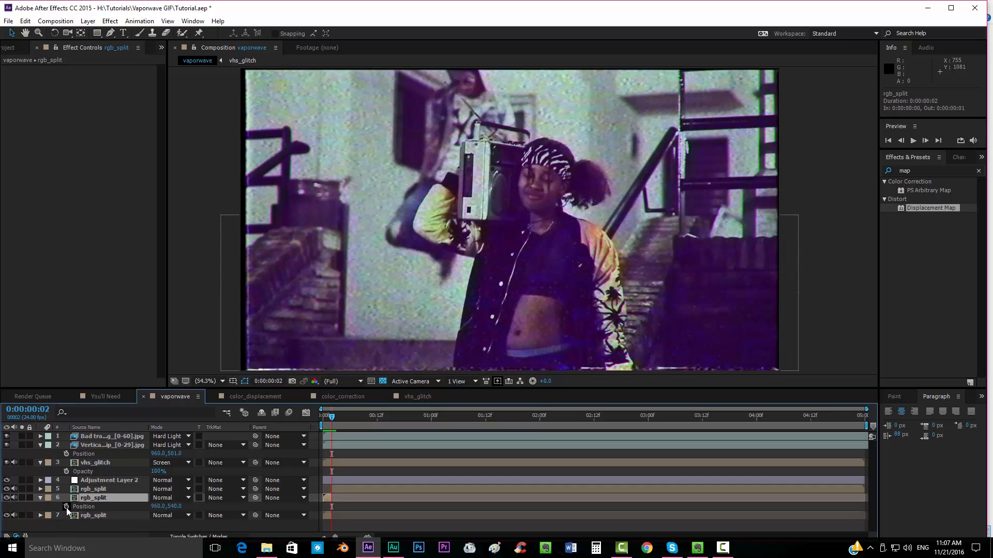
{"action": "left_click", "coordinate": [66, 507]}
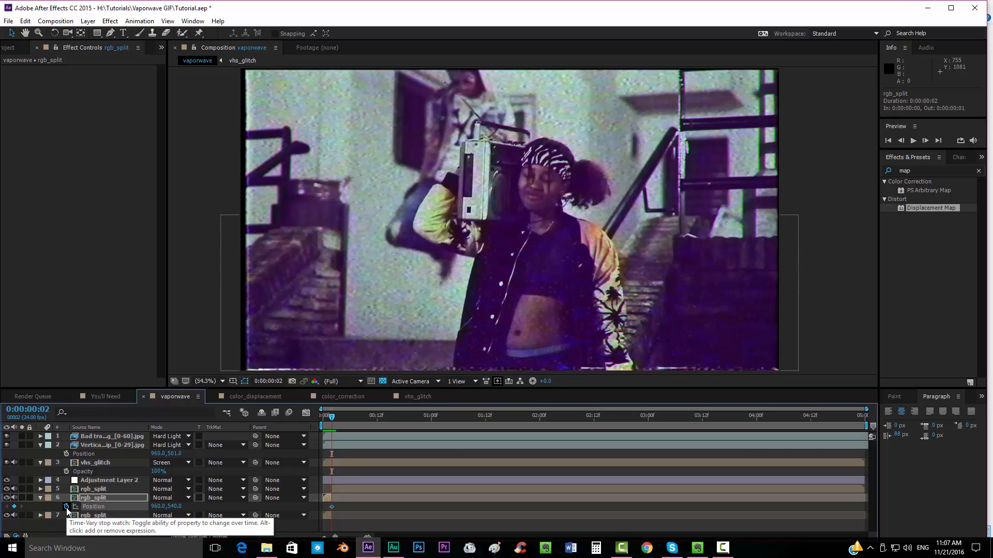
{"action": "key", "text": "Home"}
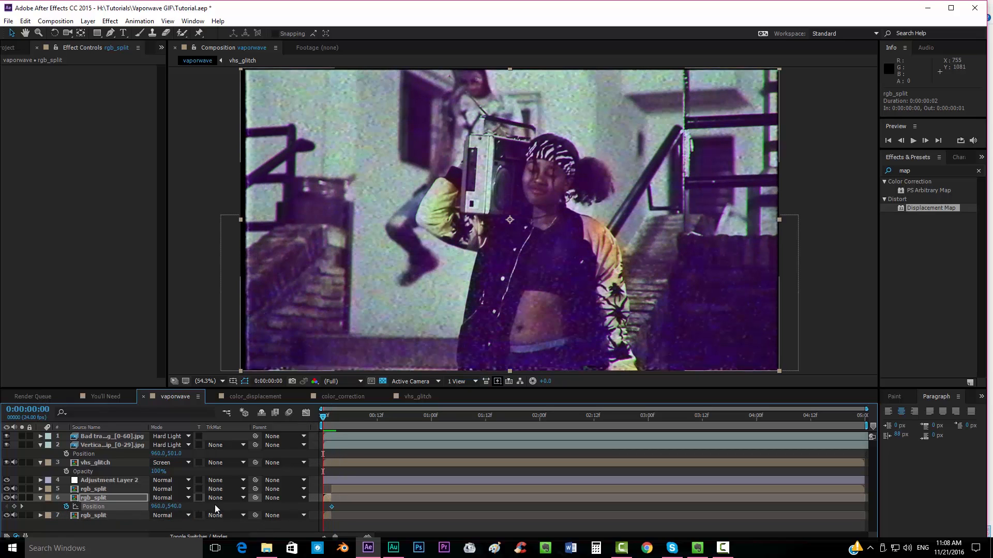
{"action": "left_click_drag", "start_coordinate": [175, 507], "coordinate": [135, 504]}
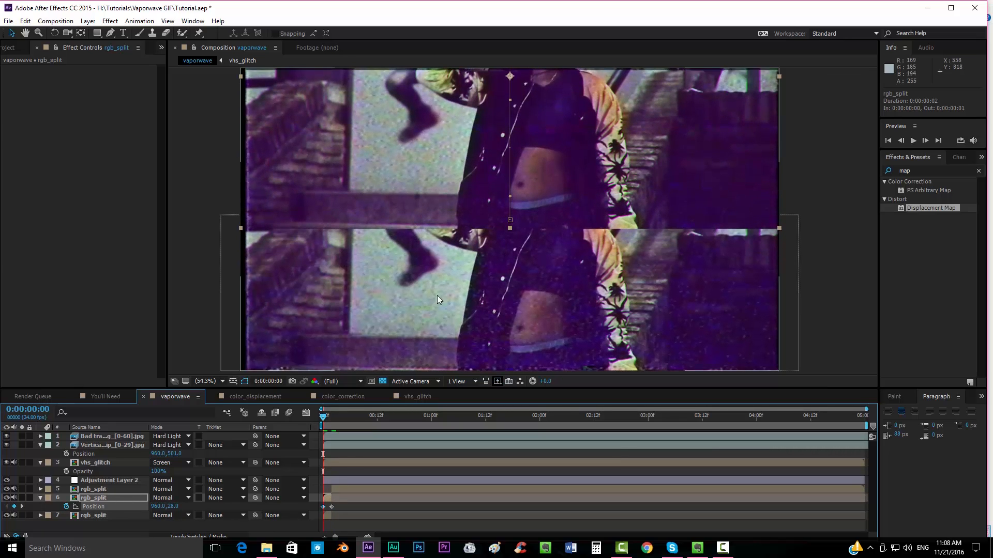
- Keyframe the lowest rgb_split layer's Position from 960, 1117 at 0:00:00:00 to 960, 540 at 0:00:00:02
{"action": "left_click", "coordinate": [326, 515]}
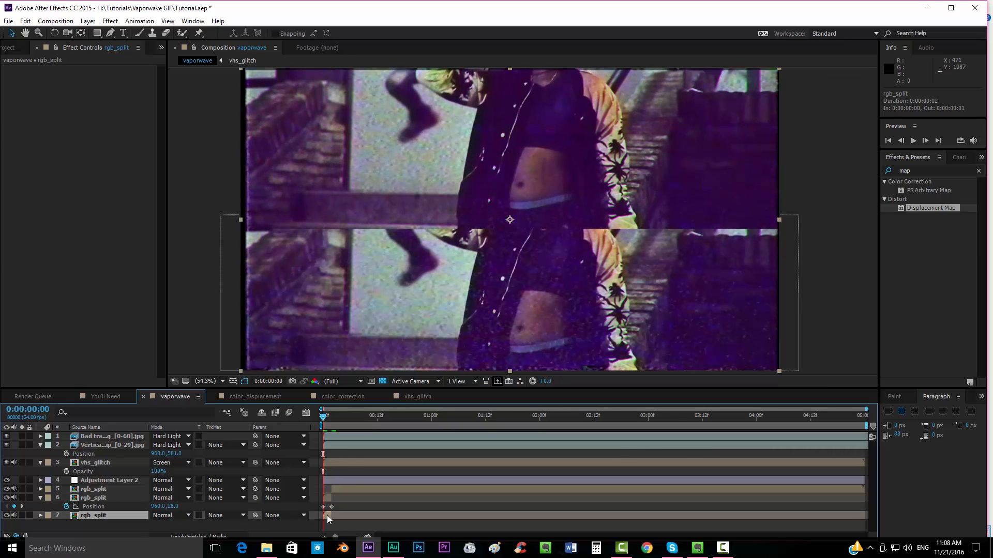
{"action": "key", "text": "p"}
{"action": "key", "text": "Page_Down"}
{"action": "key", "text": "Page_Down"}
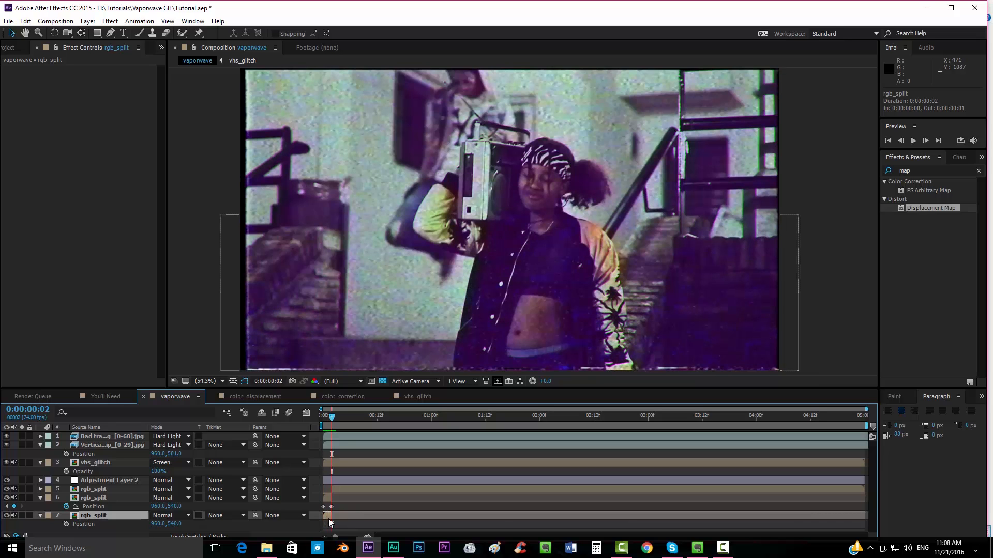
{"action": "left_click", "coordinate": [66, 524]}
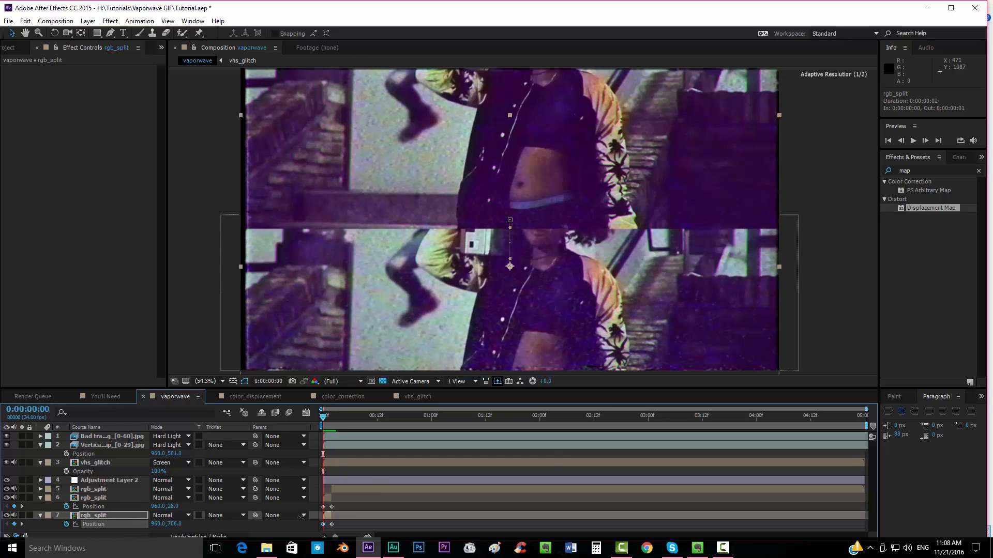
{"action": "left_click_drag", "start_coordinate": [301, 517], "coordinate": [495, 499]}
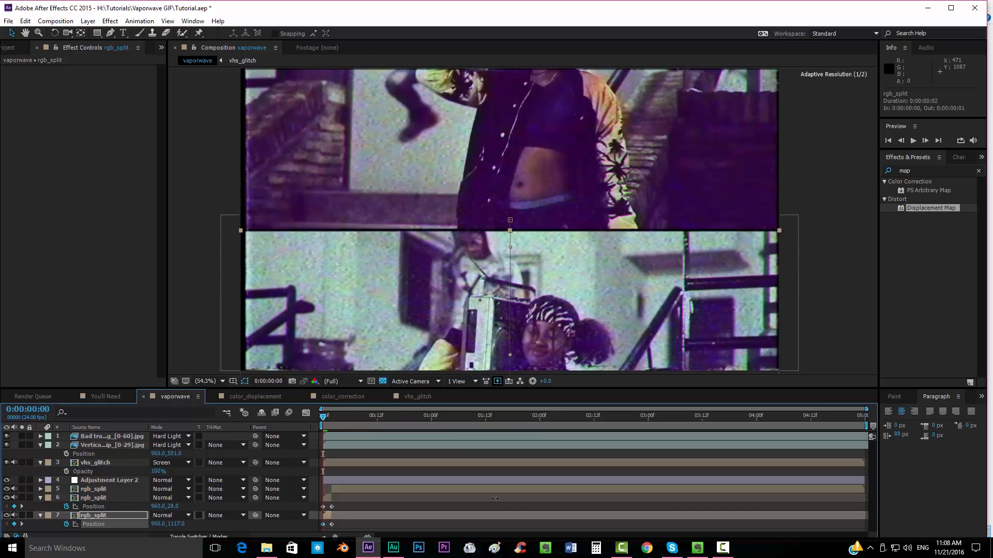
{"action": "left_click", "coordinate": [582, 505]}
{"action": "key", "text": "Page_Down"}
{"action": "key", "text": "Page_Down"}
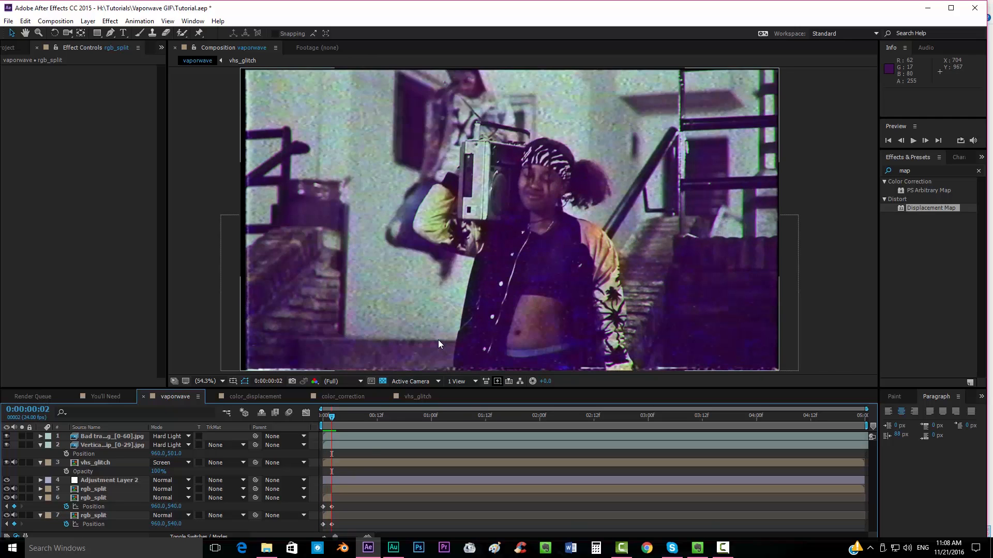
- Add an in-between Position keyframe to the lowest rgb_split layer at 0:00:00:01 by changing its vertical value
{"action": "key", "text": "Page_Up"}
{"action": "left_click_drag", "start_coordinate": [177, 525], "coordinate": [456, 526]}
{"action": "key", "text": "Page_Down"}
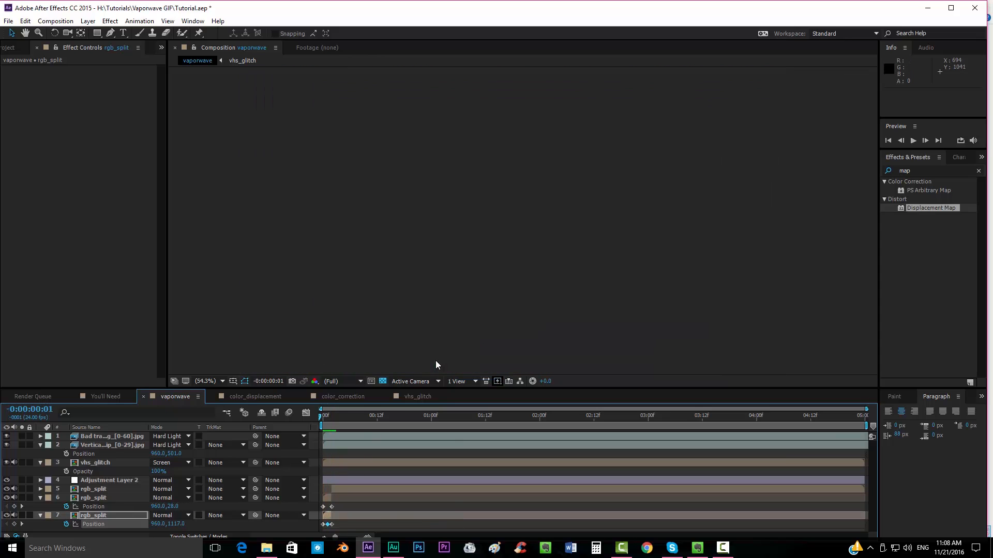
- Duplicate the main rgb_split layer, trimming the copy to start at 0:00:04:23 and the original to end just before it
{"action": "left_click_drag", "start_coordinate": [331, 416], "coordinate": [860, 416]}
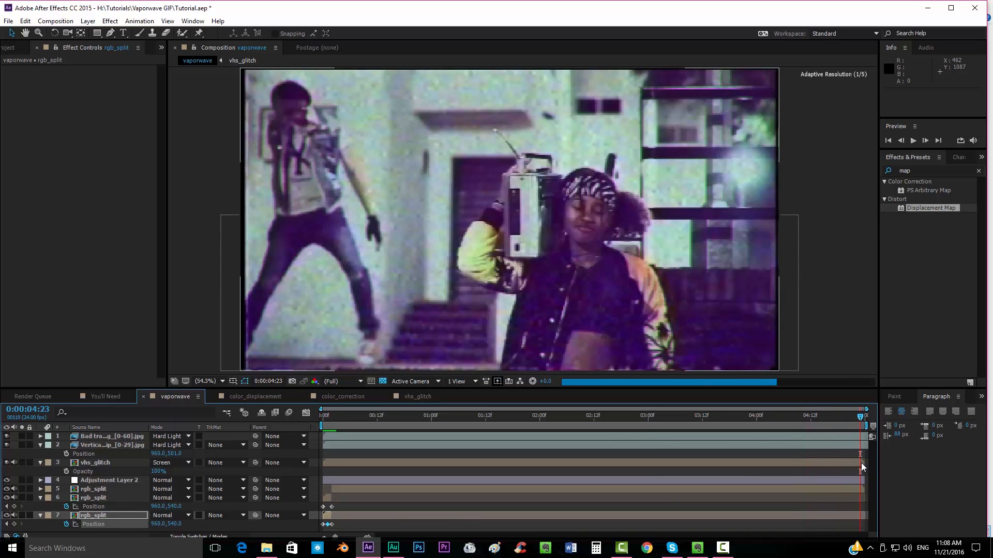
{"action": "left_click", "coordinate": [854, 488]}
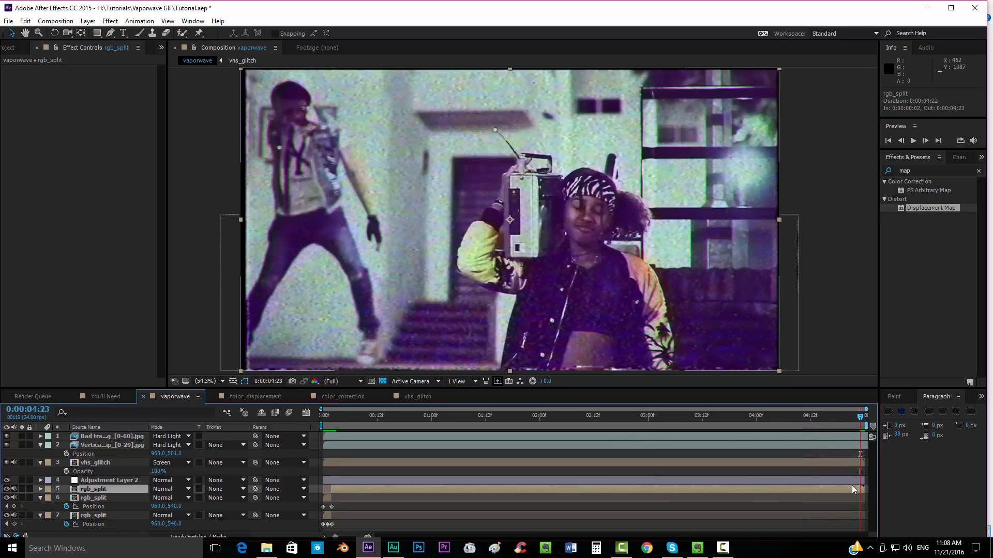
{"action": "key", "text": "ctrl+d"}
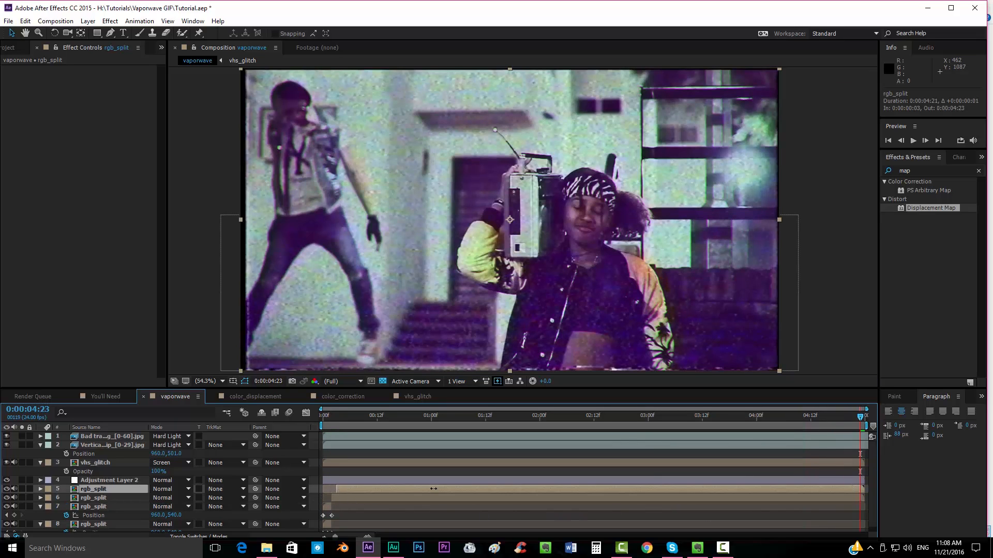
{"action": "left_click_drag", "start_coordinate": [433, 489], "coordinate": [830, 487]}
{"action": "left_click", "coordinate": [853, 497]}
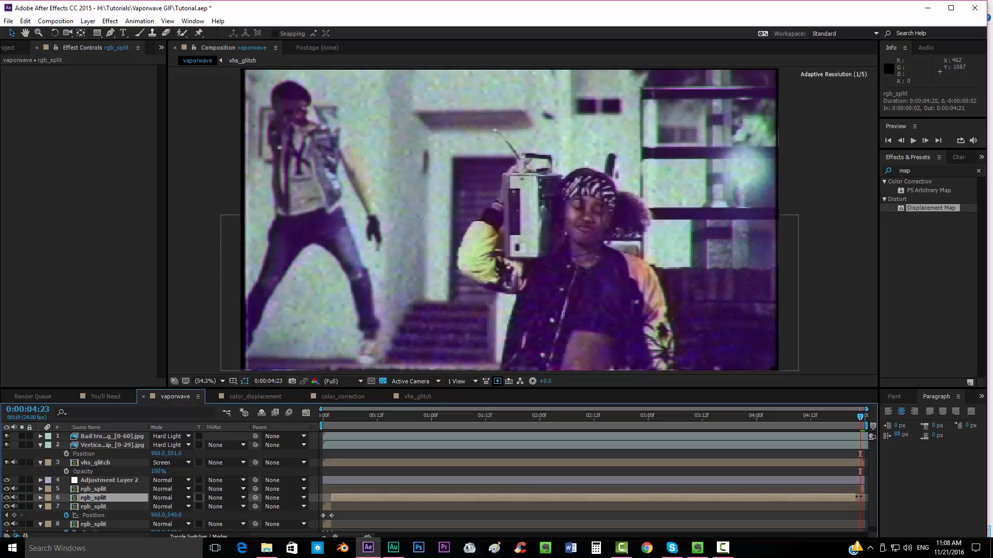
{"action": "left_click_drag", "start_coordinate": [853, 497], "coordinate": [858, 498]}
- Duplicate the one-frame rgb_split layer at 0:00:04:23 and set the upper copy's Position to 960, 486
{"action": "left_click", "coordinate": [861, 489]}
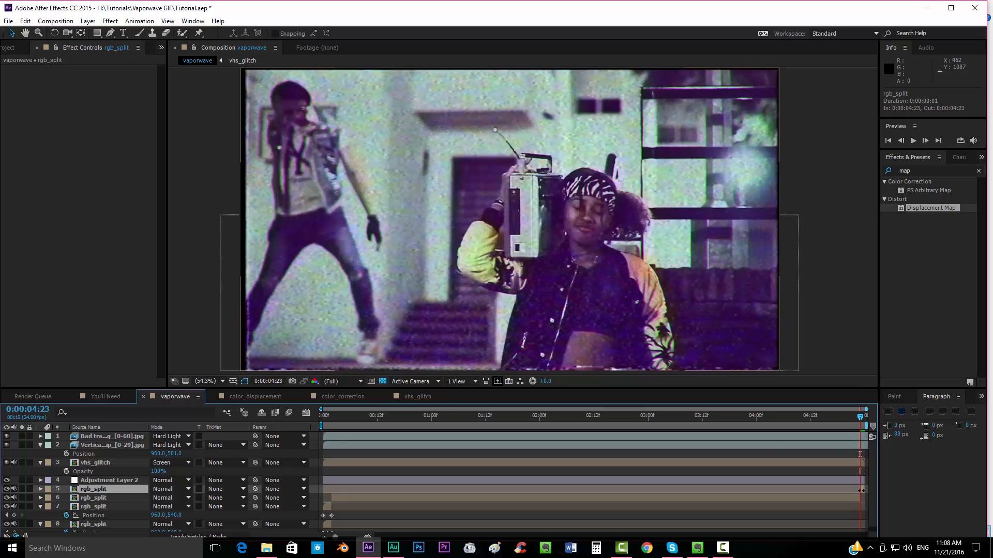
{"action": "key", "text": "ctrl+d"}
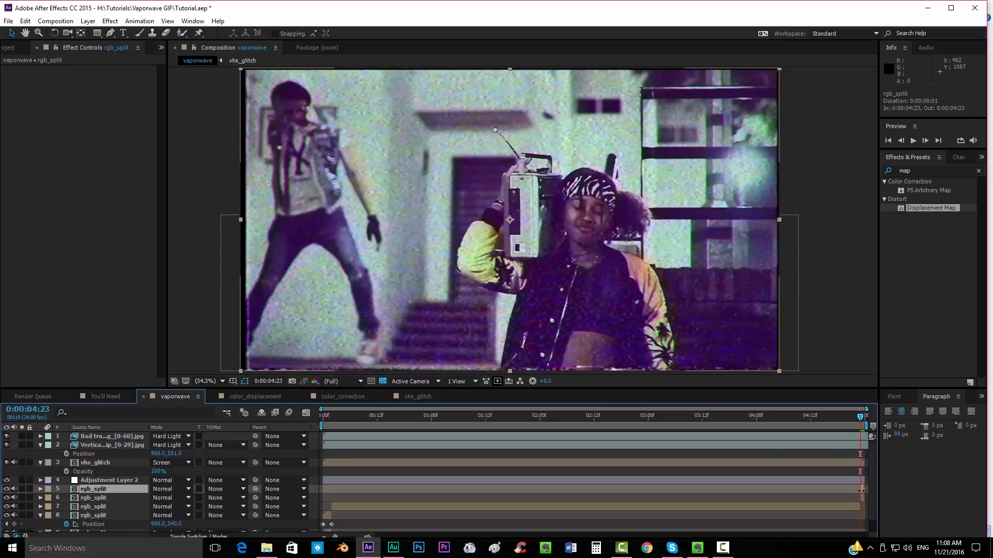
{"action": "key", "text": "p"}
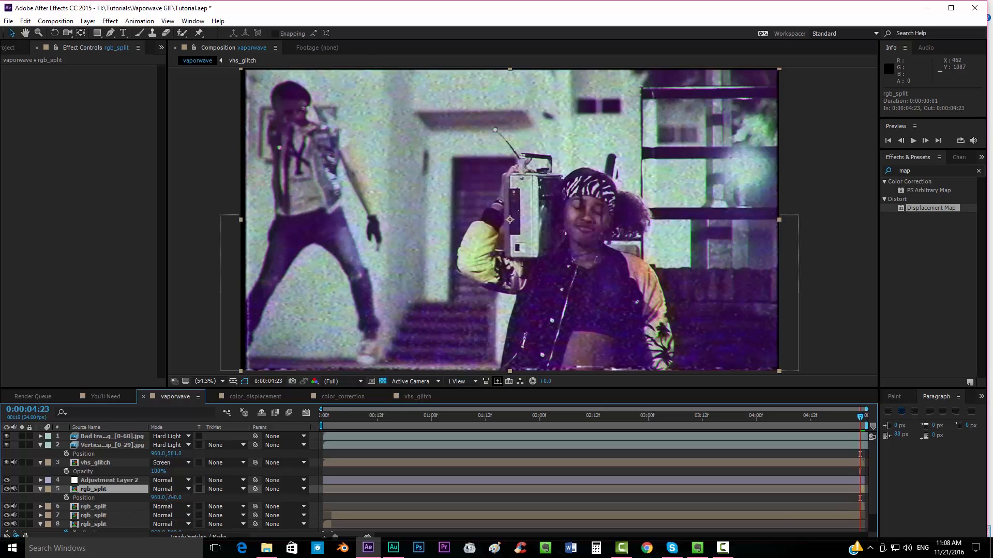
{"action": "left_click_drag", "start_coordinate": [170, 498], "coordinate": [154, 489]}
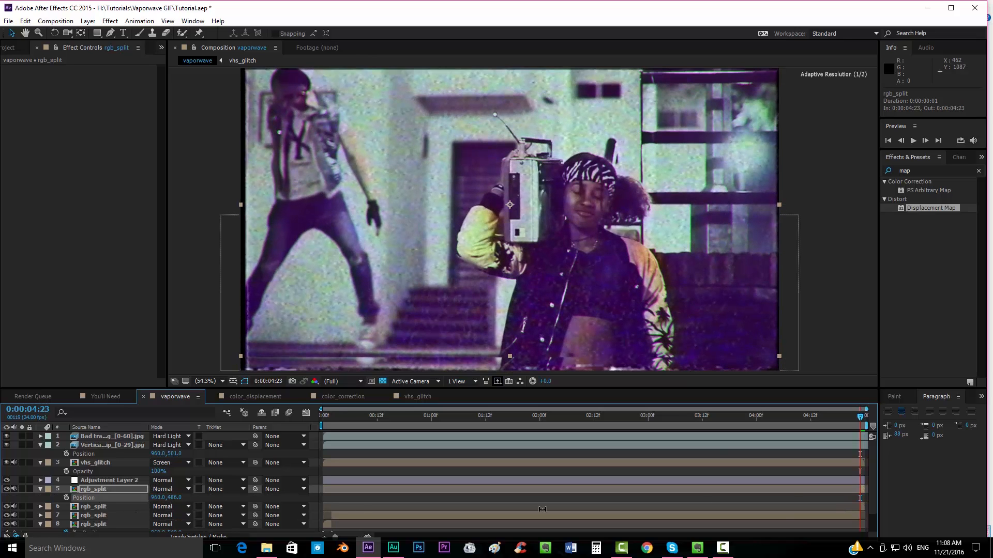
- Set the Position of the one-frame rgb_split layer below it to 960, 1577 so it fills the gap underneath
{"action": "left_click", "coordinate": [860, 506]}
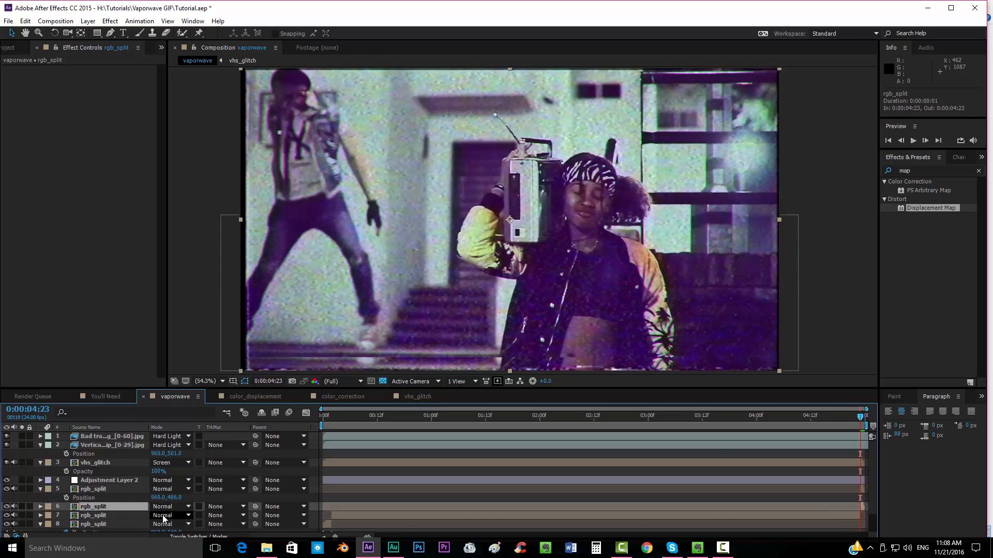
{"action": "key", "text": "p"}
{"action": "left_click_drag", "start_coordinate": [174, 515], "coordinate": [747, 484]}
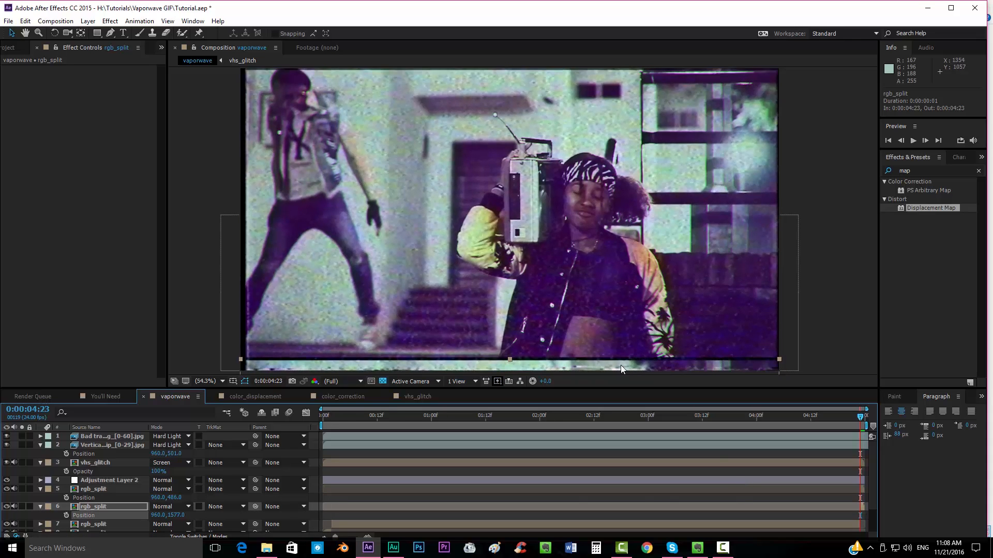
- Set the composition preview resolution to Half and play the vaporwave composition
{"action": "left_click", "coordinate": [338, 383]}
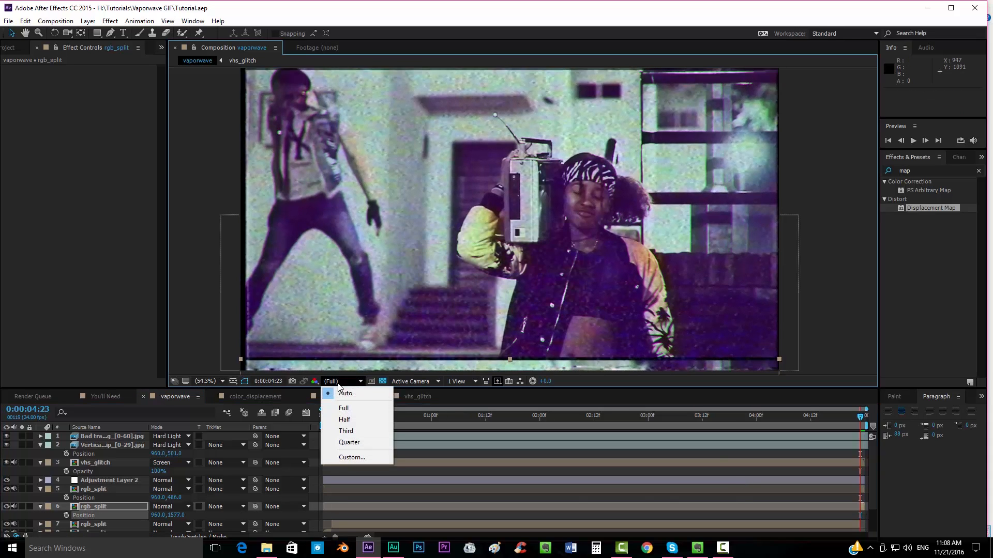
{"action": "left_click", "coordinate": [352, 417]}
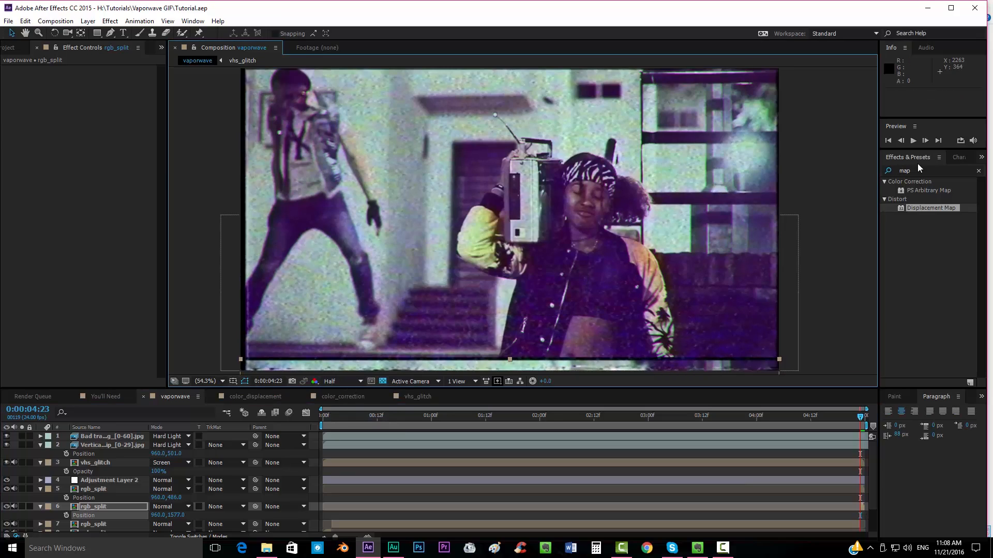
{"action": "left_click", "coordinate": [911, 142]}
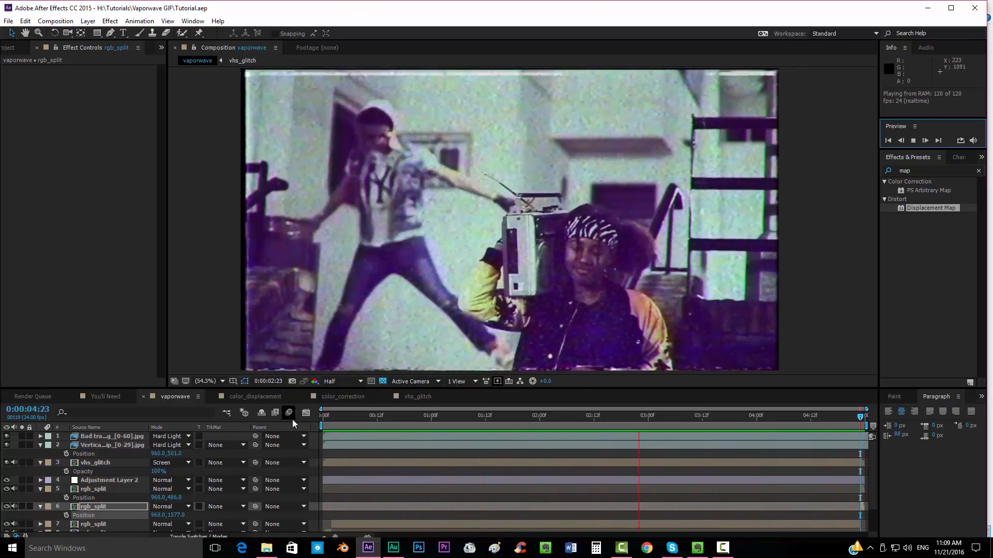
- Import the Play Button video from the VHS Tape folder and add it as the top layer of vaporwave at 0:00:00:00
{"action": "left_click", "coordinate": [321, 417]}
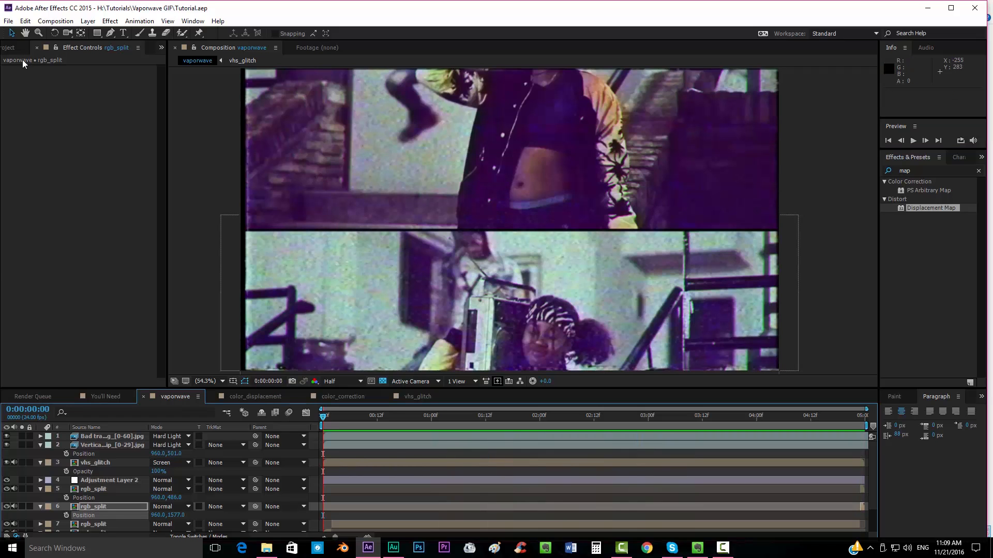
{"action": "left_click", "coordinate": [9, 48]}
{"action": "key", "text": "alt+Tab"}
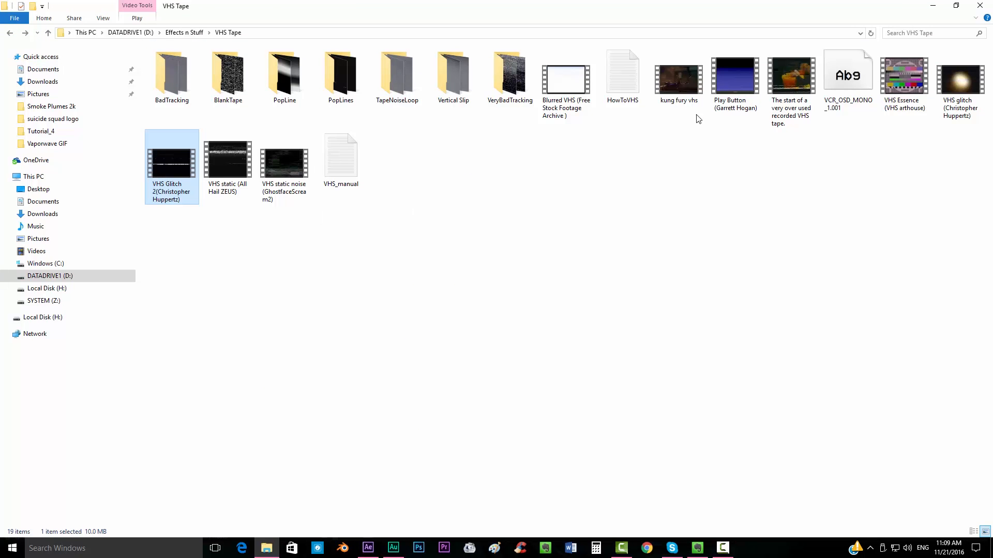
{"action": "left_click_drag", "start_coordinate": [728, 75], "coordinate": [73, 321]}
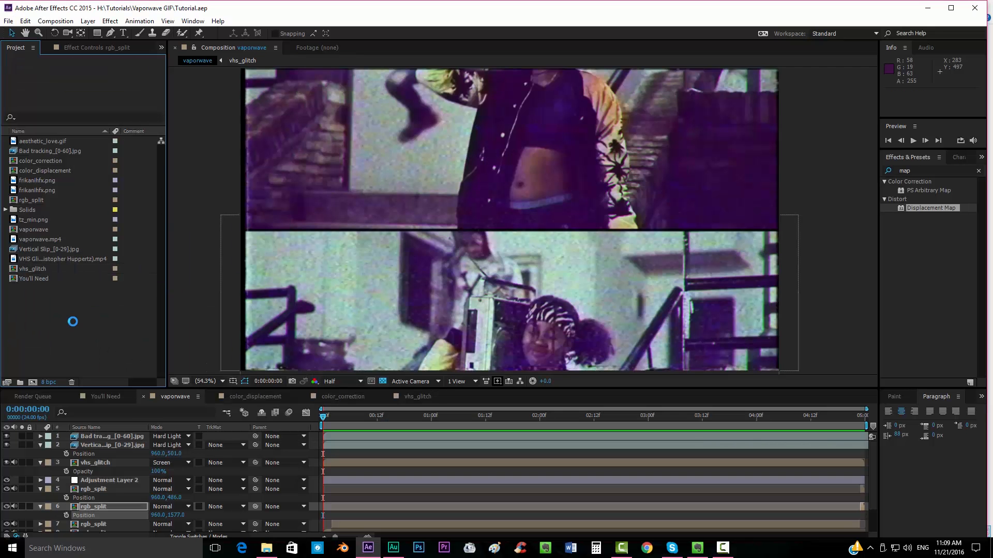
{"action": "left_click_drag", "start_coordinate": [47, 200], "coordinate": [92, 439]}
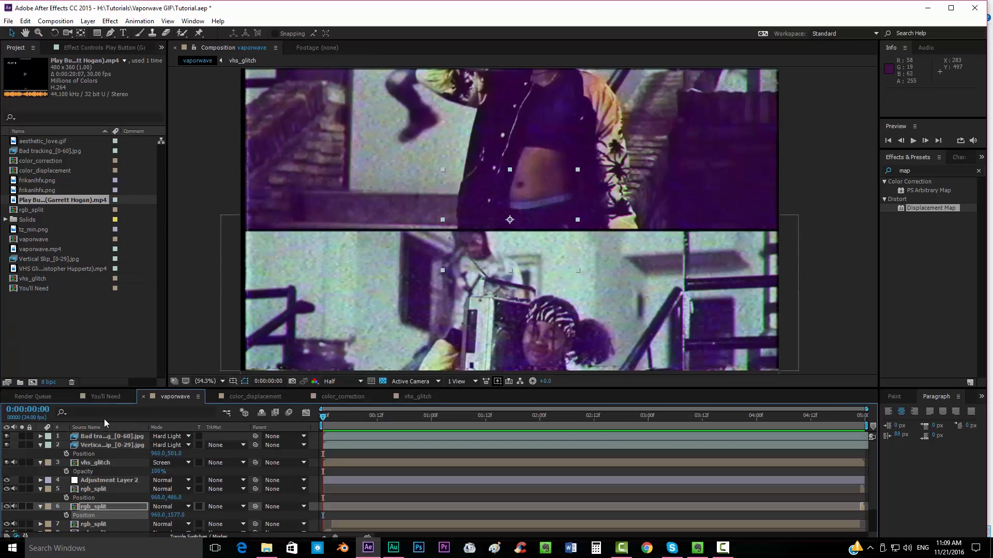
- Scale the Play Button layer to 308% and draw a rectangular mask around its PLAY label
{"action": "key", "text": "s"}
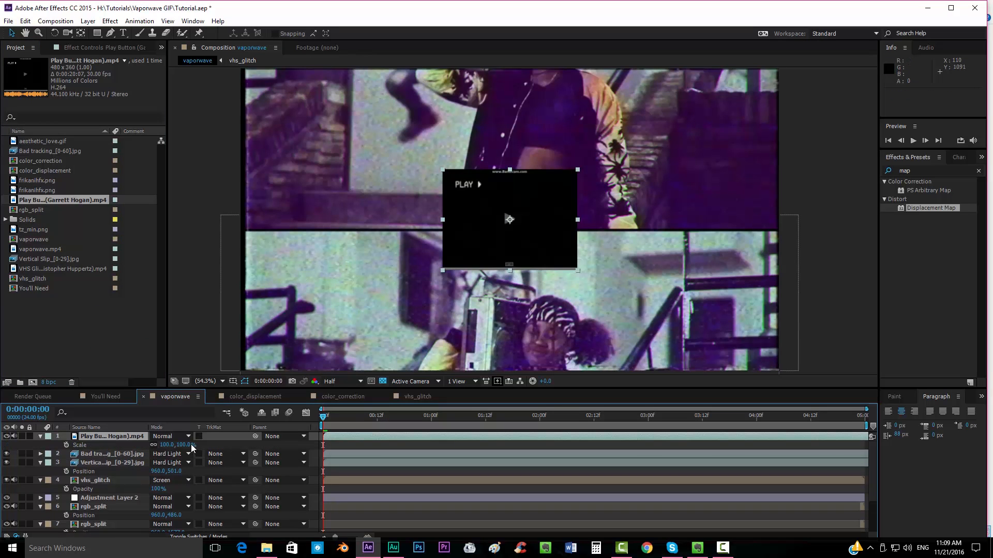
{"action": "left_click_drag", "start_coordinate": [221, 445], "coordinate": [295, 441]}
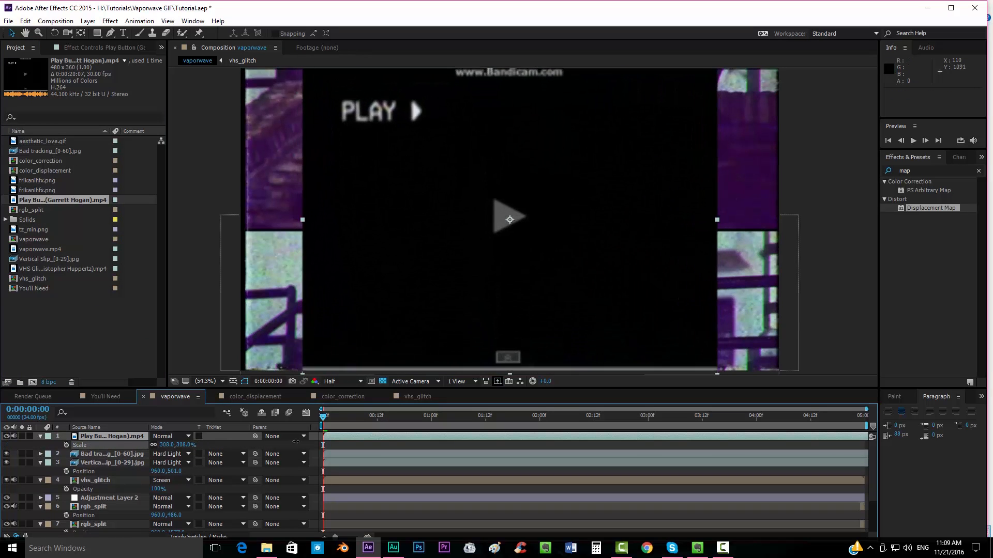
{"action": "left_click", "coordinate": [97, 33]}
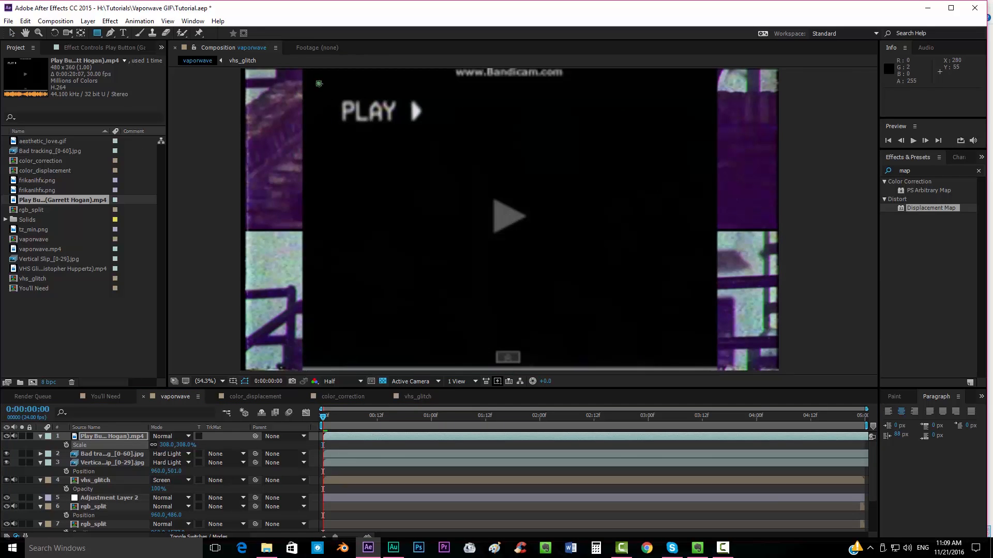
{"action": "left_click_drag", "start_coordinate": [319, 84], "coordinate": [454, 149]}
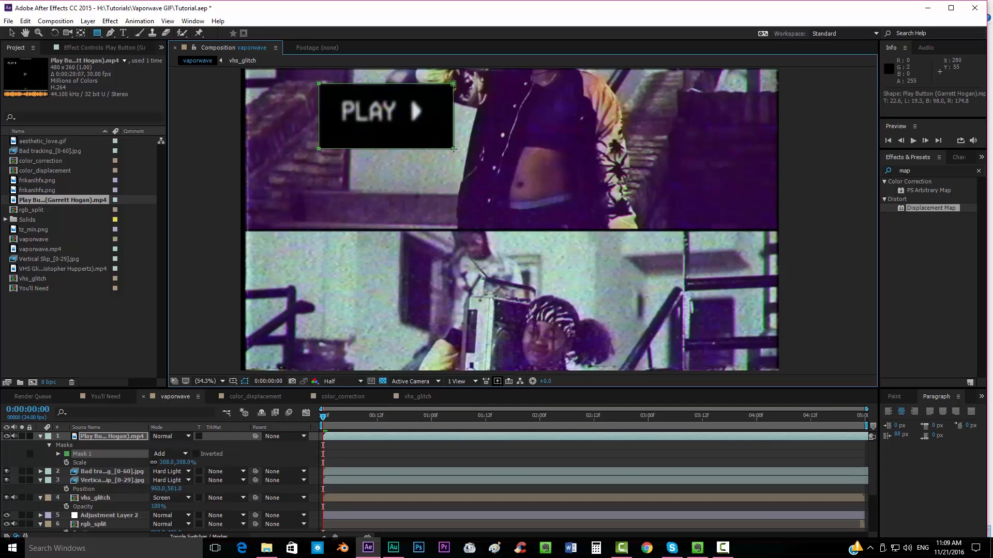
- Set the Play Button layer's blending mode to Add and move it toward the frame's upper-left corner, at about 757, 529
{"action": "left_click", "coordinate": [178, 437]}
{"action": "left_click", "coordinate": [213, 196]}
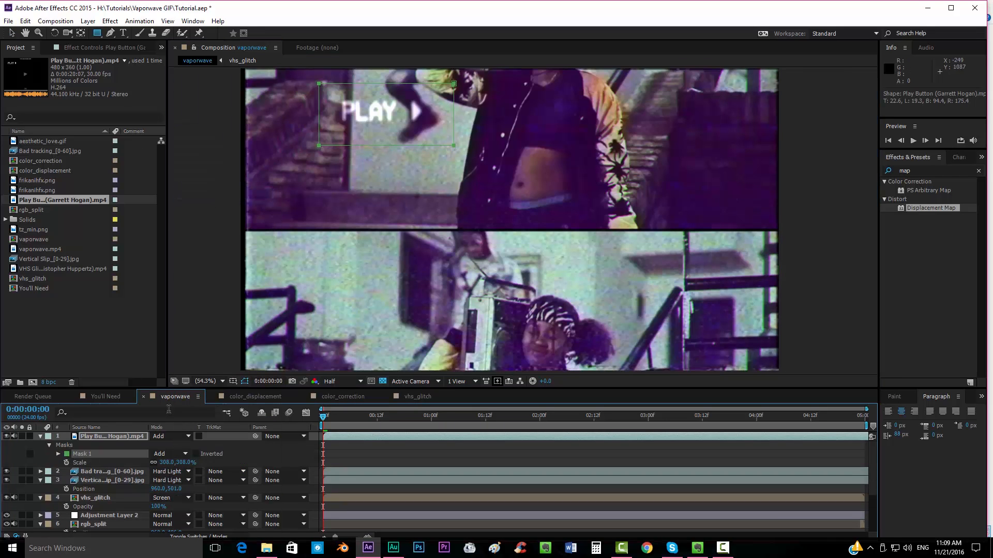
{"action": "left_click", "coordinate": [135, 435]}
{"action": "key", "text": "p"}
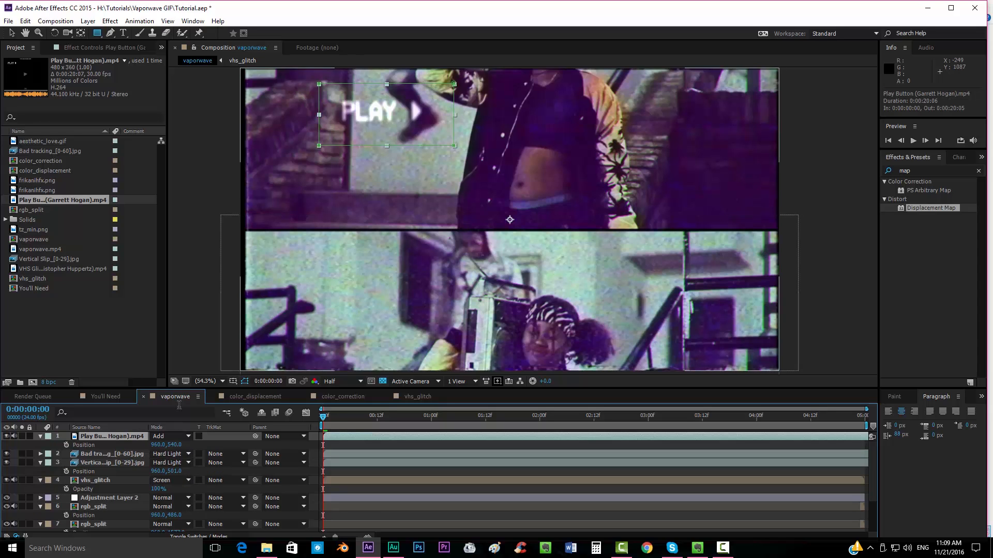
{"action": "left_click_drag", "start_coordinate": [371, 119], "coordinate": [314, 116]}
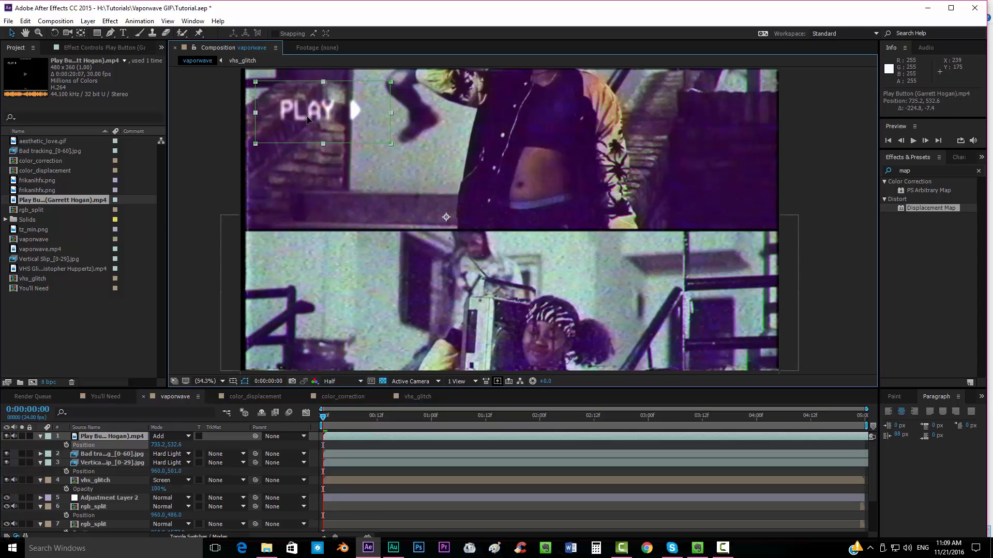
- Duplicate the Play Button layer and shift the copy to start at 0:00:03:00
{"action": "left_click_drag", "start_coordinate": [324, 417], "coordinate": [648, 421]}
{"action": "left_click", "coordinate": [665, 438]}
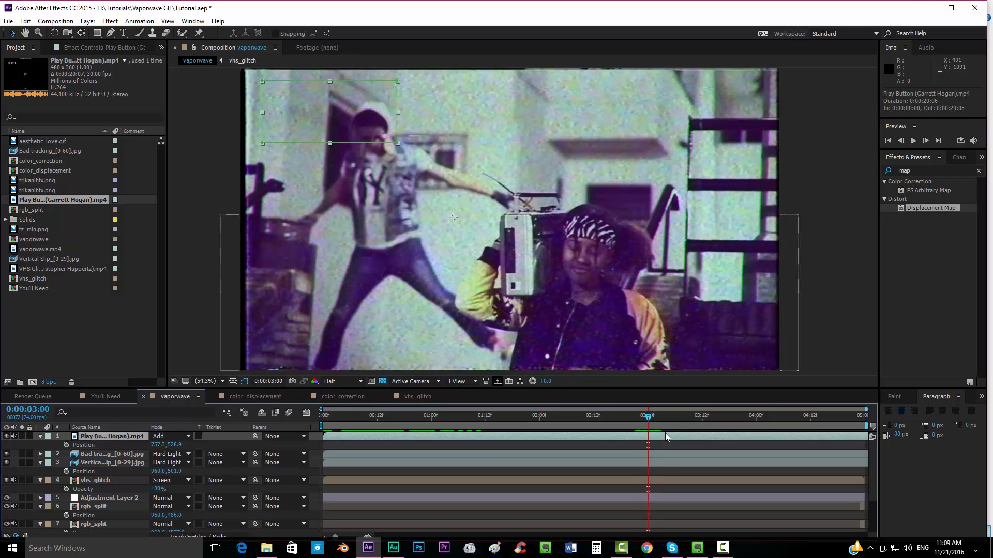
{"action": "key", "text": "ctrl+d"}
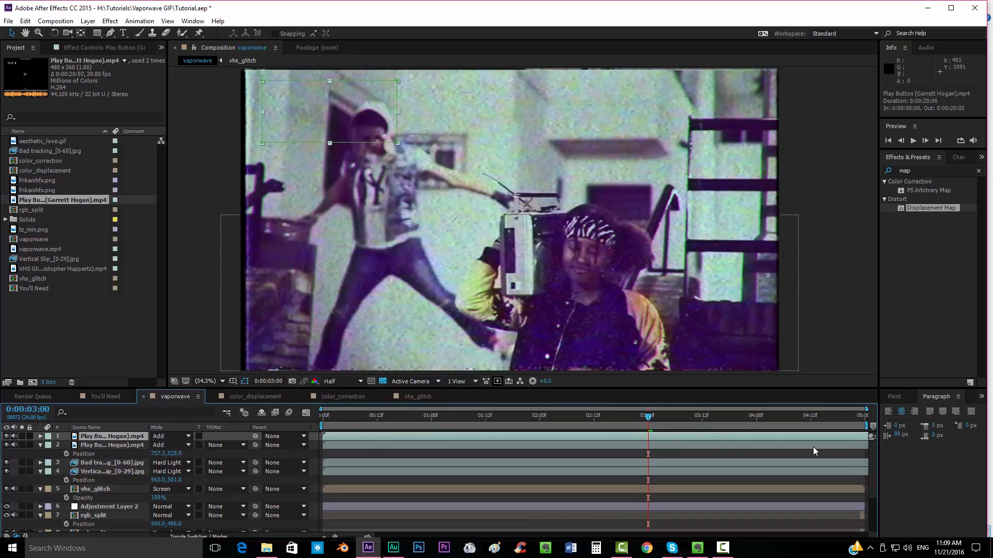
{"action": "left_click_drag", "start_coordinate": [357, 438], "coordinate": [681, 441]}
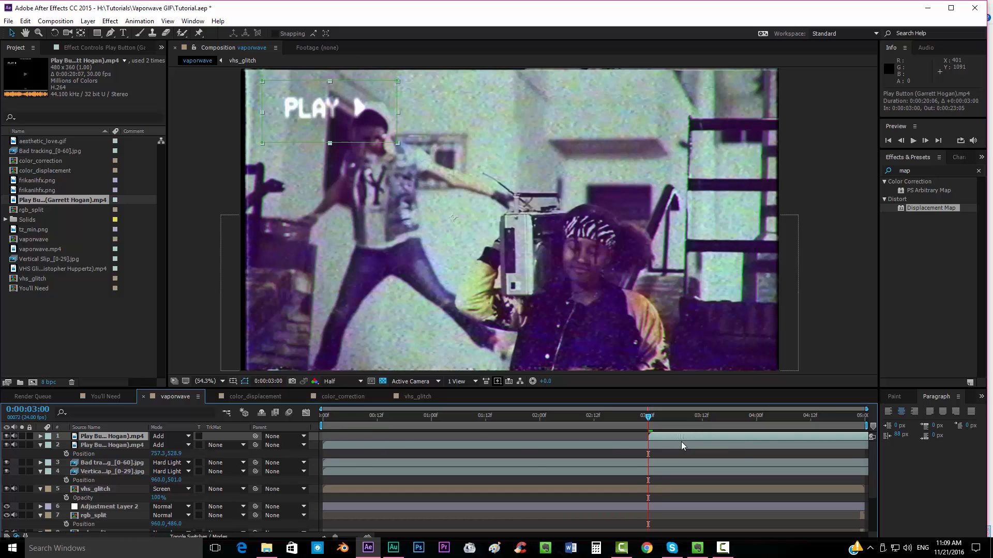
{"action": "left_click", "coordinate": [737, 448]}
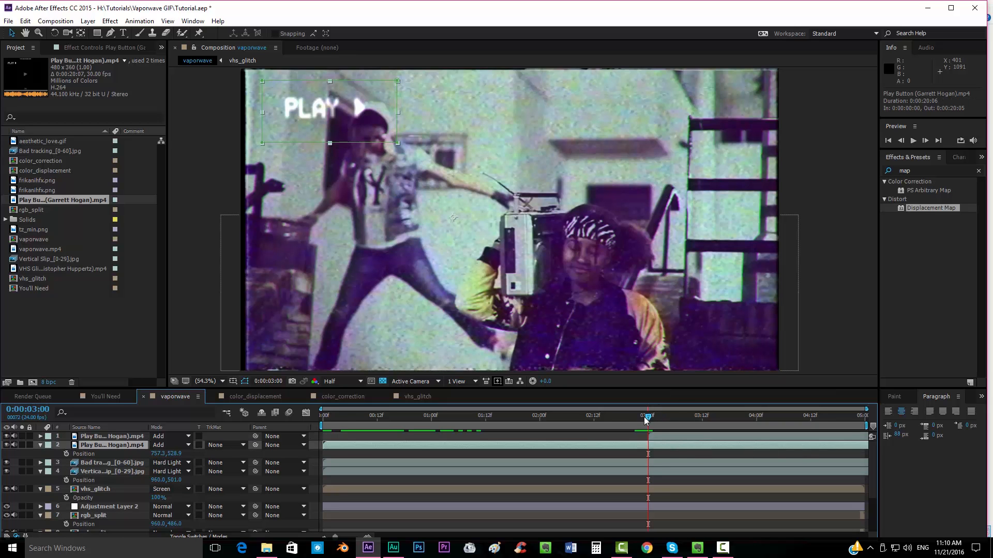
- Play the vaporwave composition from the start to review the PLAY overlay
{"action": "left_click_drag", "start_coordinate": [645, 418], "coordinate": [311, 436]}
{"action": "key", "text": "space"}
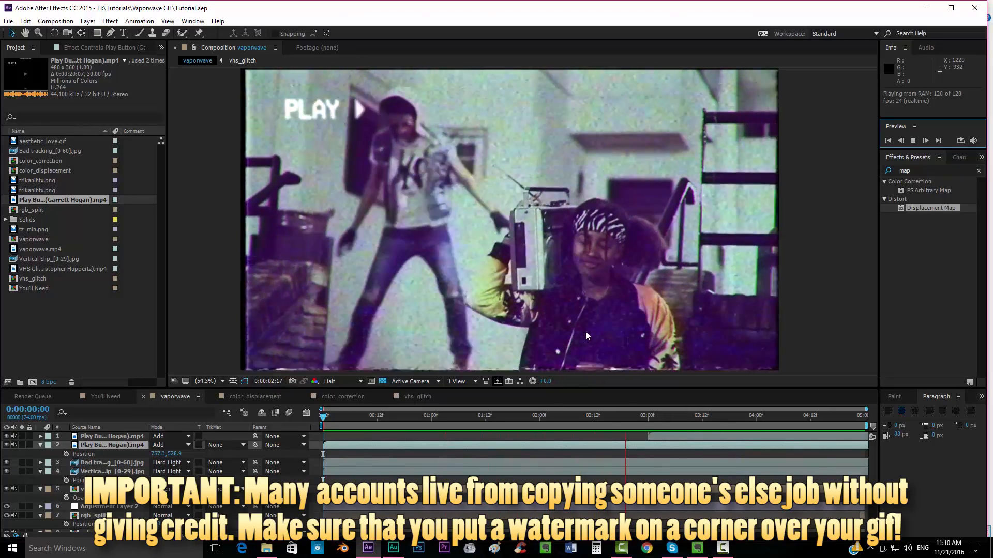
{"action": "left_click", "coordinate": [545, 418]}
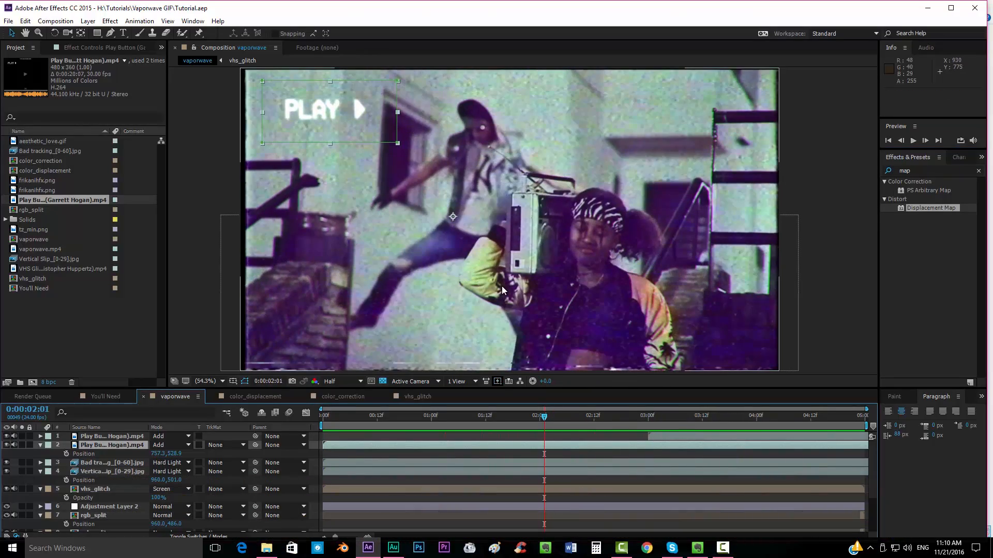
- Add the vaporwave composition to the Render Queue and try QuickTime as its output format
{"action": "left_click", "coordinate": [53, 22]}
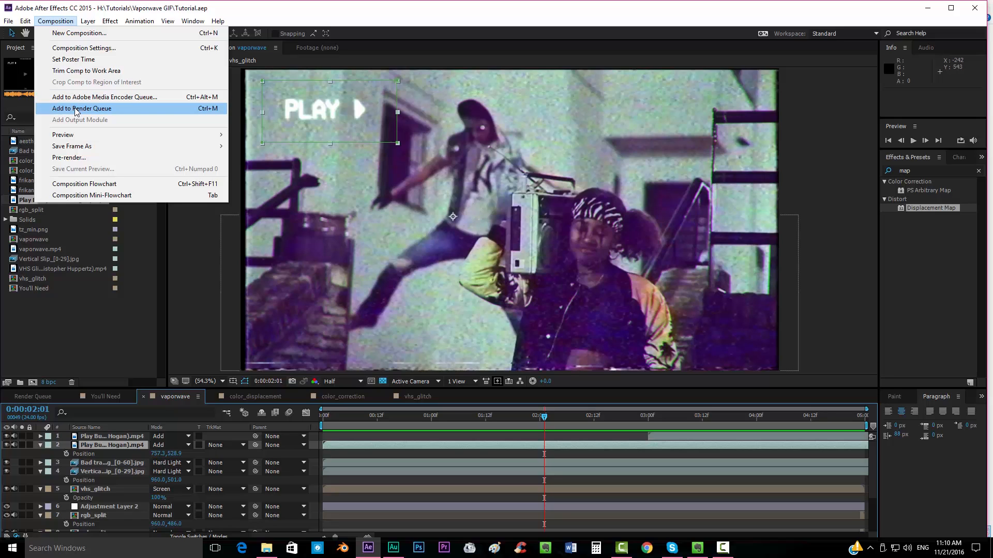
{"action": "left_click", "coordinate": [113, 110]}
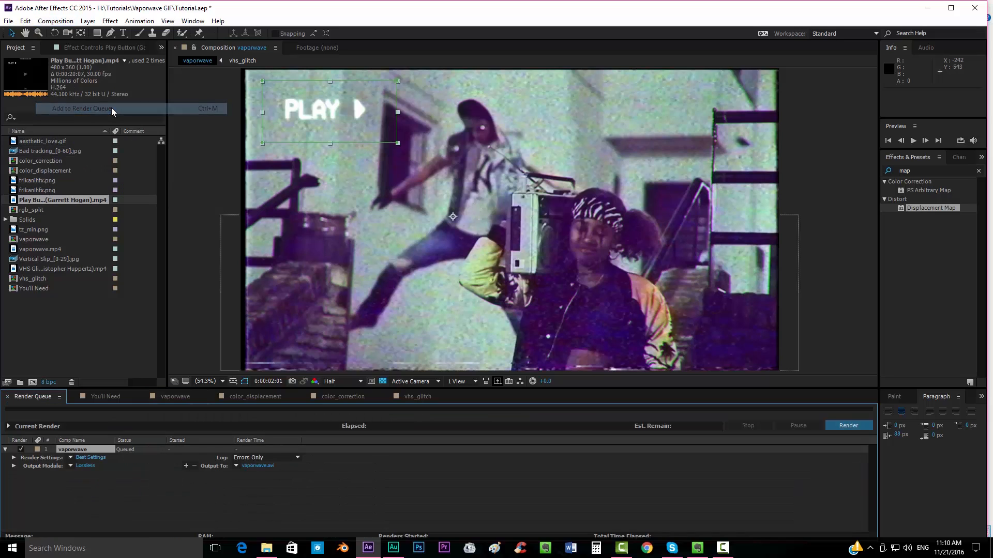
{"action": "left_click", "coordinate": [86, 466]}
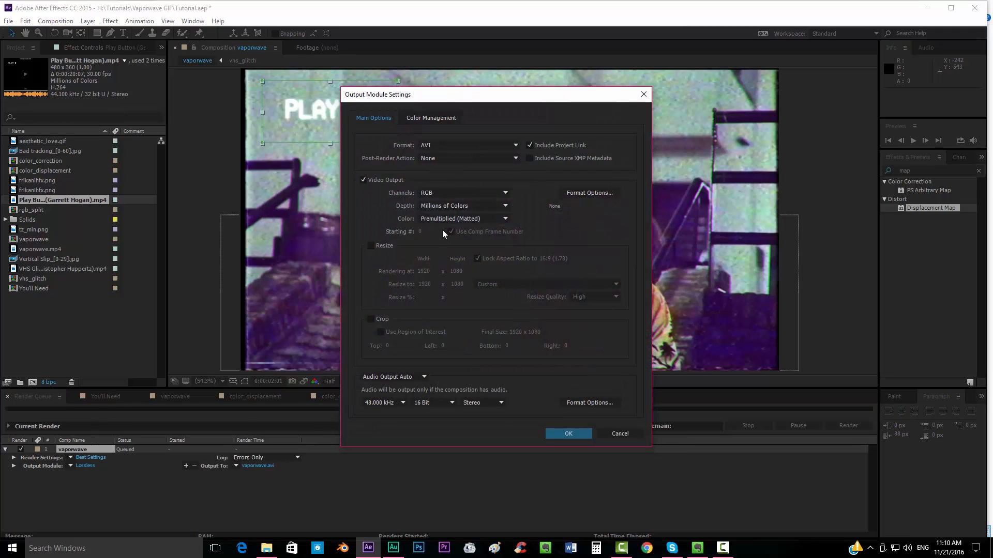
{"action": "left_click", "coordinate": [506, 145]}
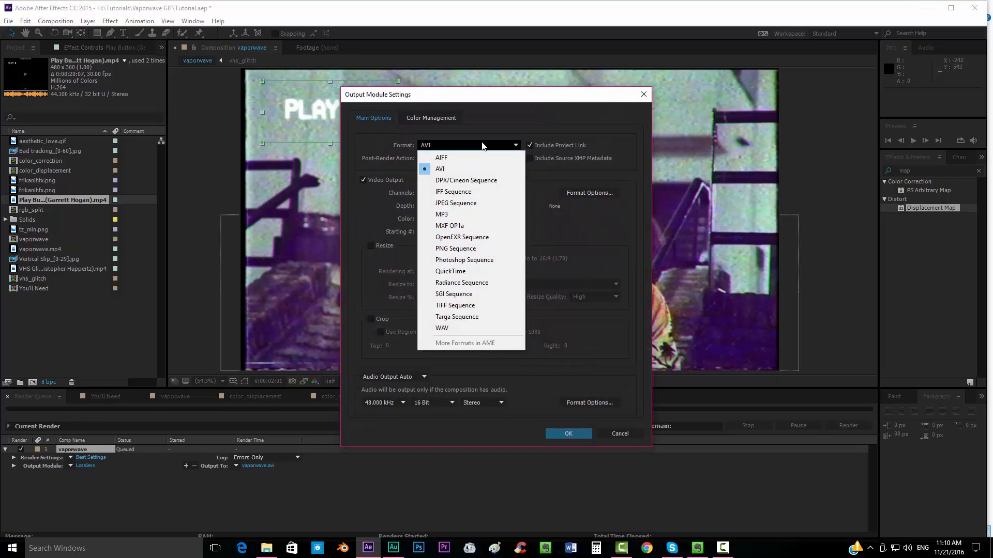
{"action": "left_click", "coordinate": [465, 271]}
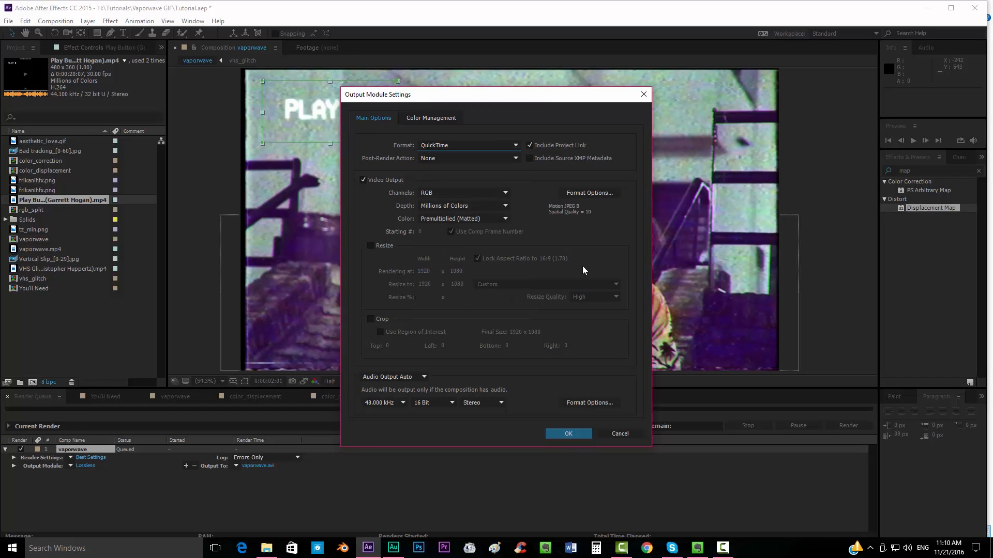
{"action": "left_click", "coordinate": [621, 434]}
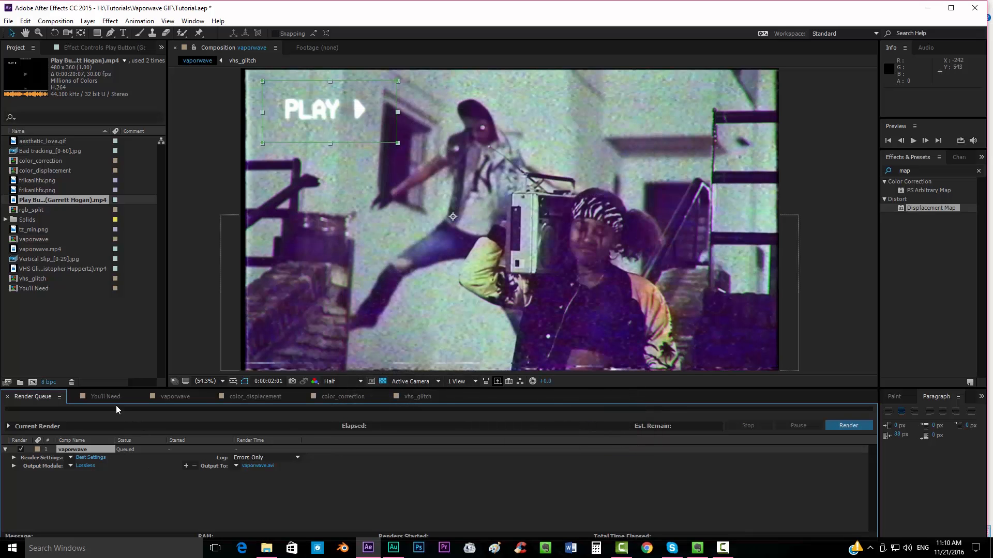
- Send the vaporwave composition to the Adobe Media Encoder queue and launch Photoshop
{"action": "left_click", "coordinate": [157, 399]}
{"action": "left_click", "coordinate": [56, 21]}
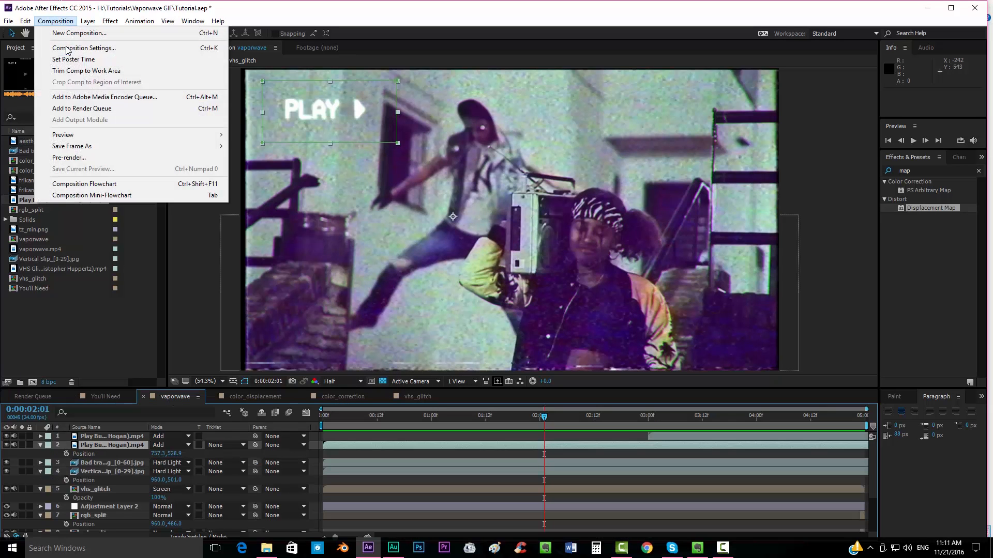
{"action": "left_click", "coordinate": [101, 98]}
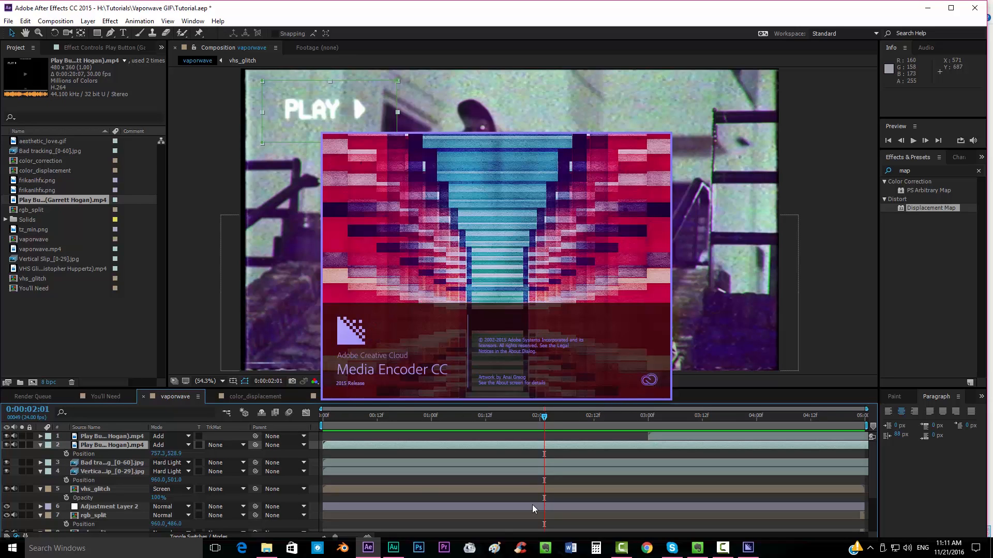
{"action": "left_click", "coordinate": [418, 553]}
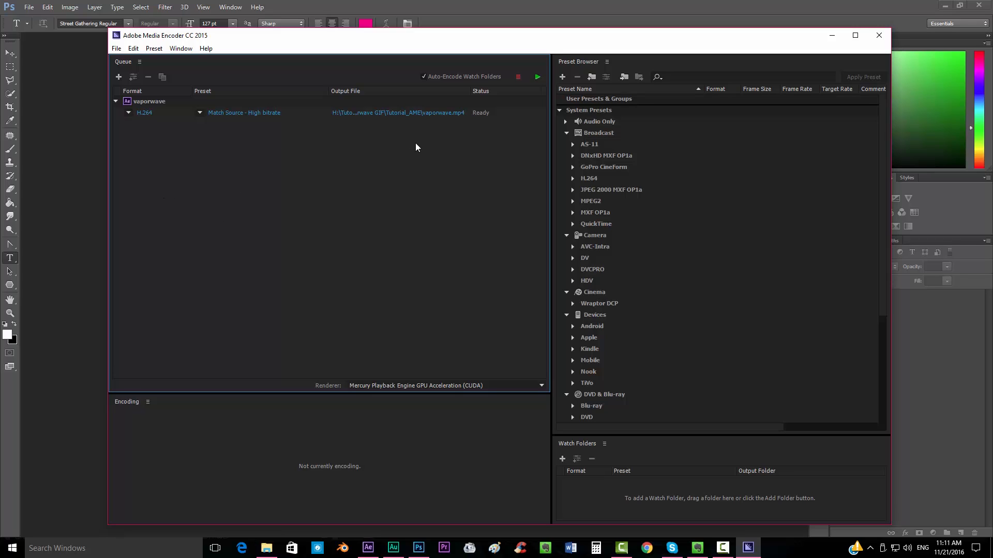
- Check the output location of vaporwave.mp4 in Media Encoder and start encoding it with the H.264 Match Source - High bitrate preset
{"action": "left_click", "coordinate": [454, 116]}
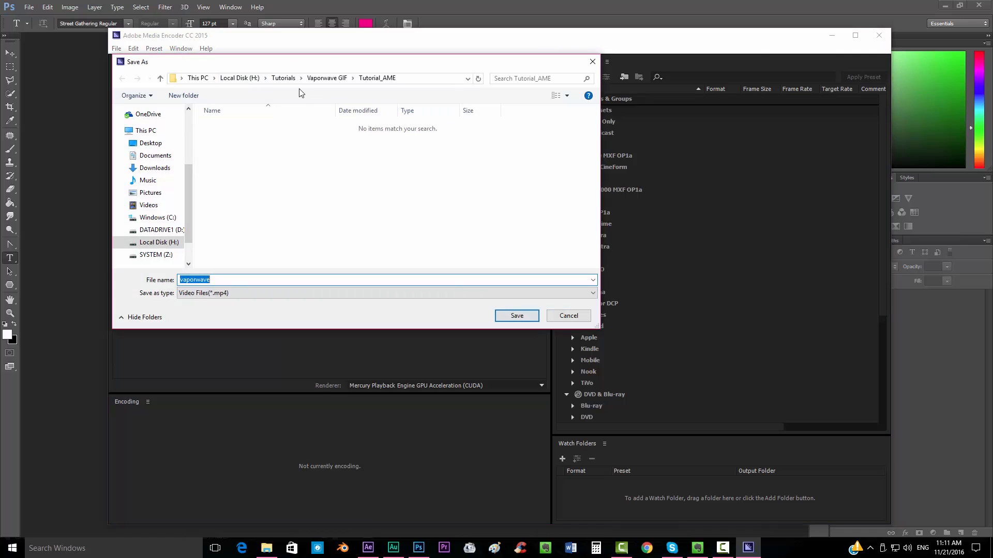
{"action": "left_click", "coordinate": [569, 316]}
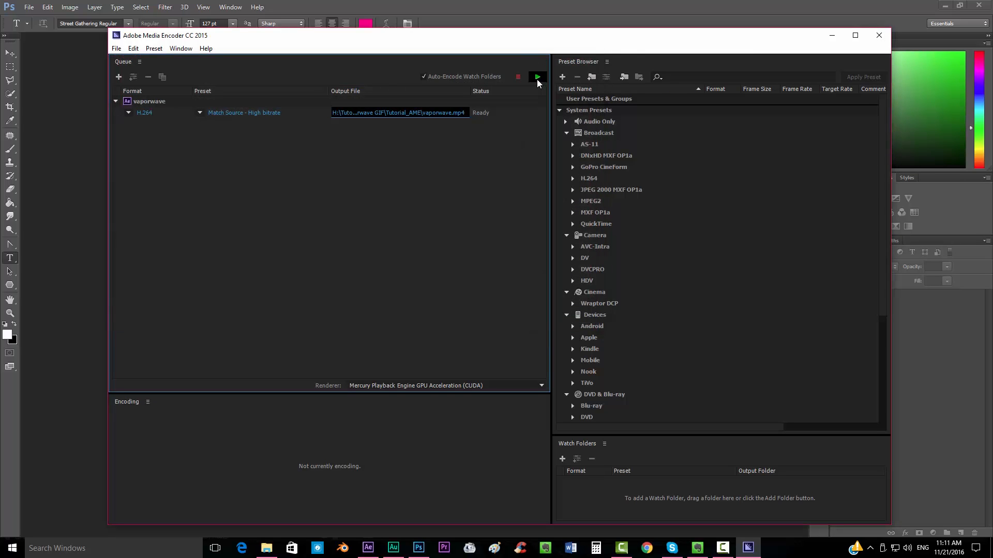
{"action": "left_click", "coordinate": [537, 77]}
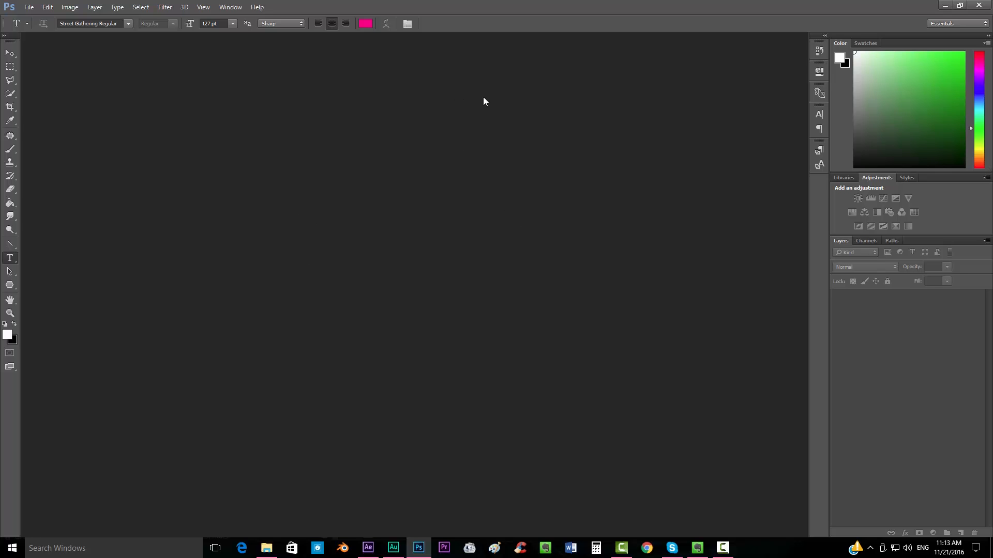
- Import the aesthetic_love video into Photoshop as layers, from beginning to end, with Make Frame Animation enabled
{"action": "left_click", "coordinate": [29, 7]}
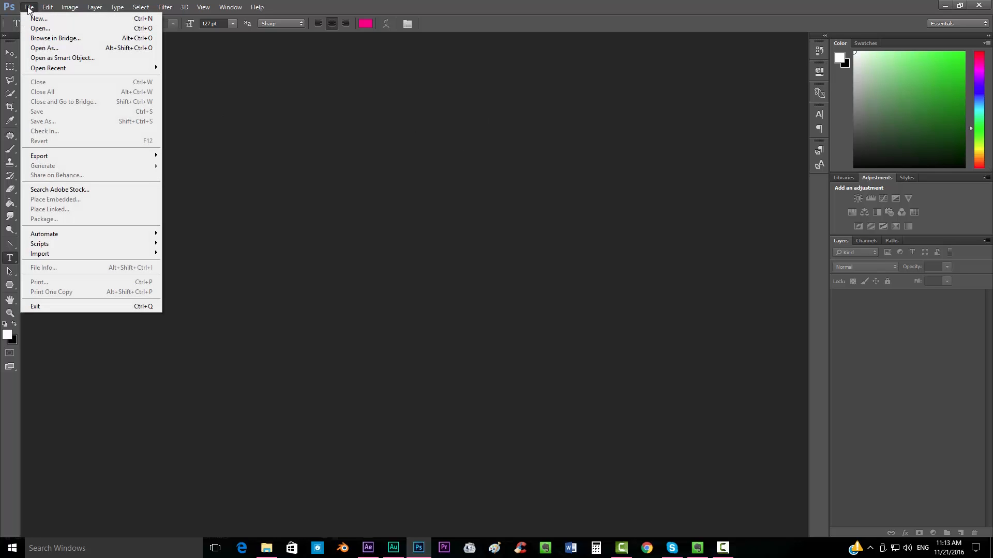
{"action": "mouse_move", "coordinate": [133, 257]}
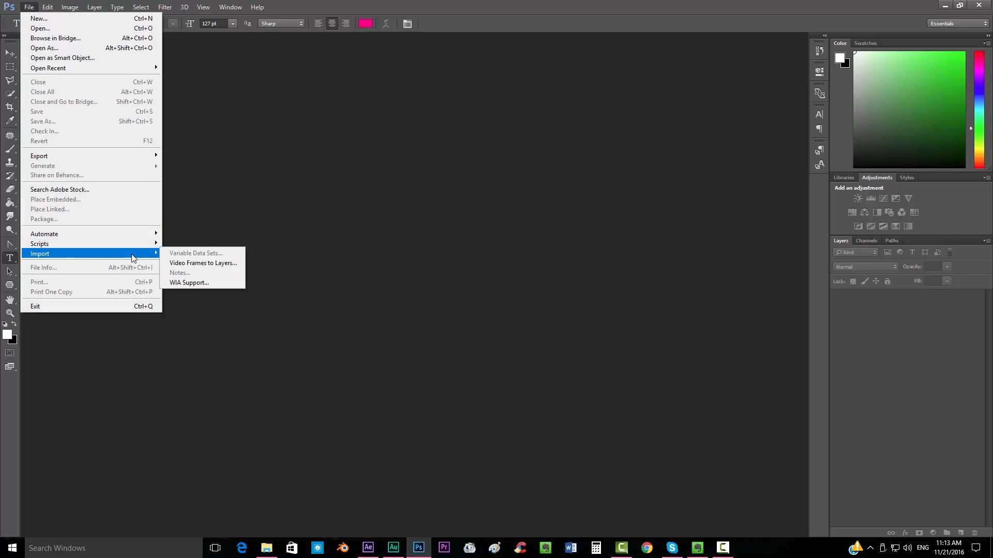
{"action": "left_click", "coordinate": [202, 264]}
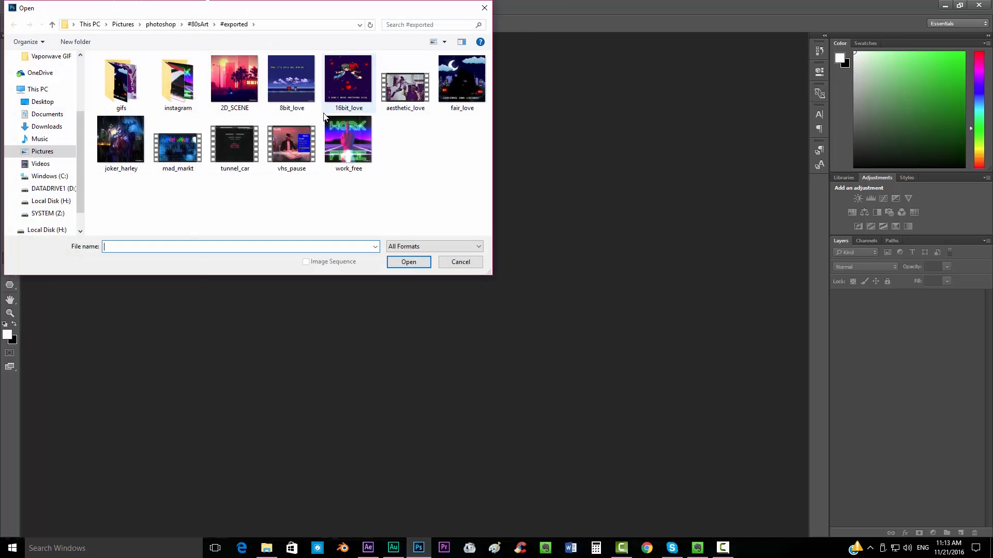
{"action": "double_click", "coordinate": [403, 84]}
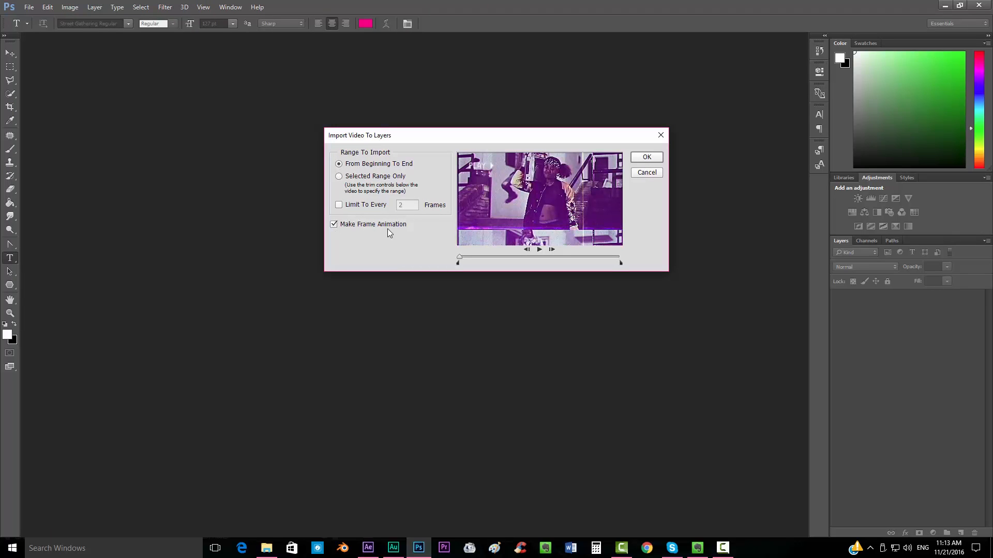
{"action": "left_click", "coordinate": [645, 158]}
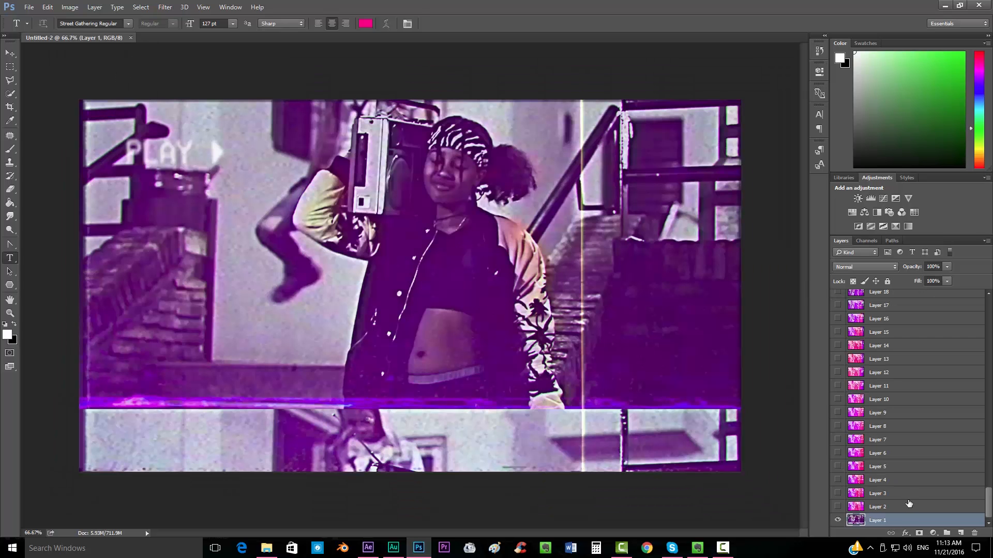
- Look through the stack of imported video-frame layers
{"action": "scroll", "coordinate": [909, 510], "scroll_direction": "up", "scroll_amount": 7}
{"action": "scroll", "coordinate": [909, 510], "scroll_direction": "up", "scroll_amount": 15}
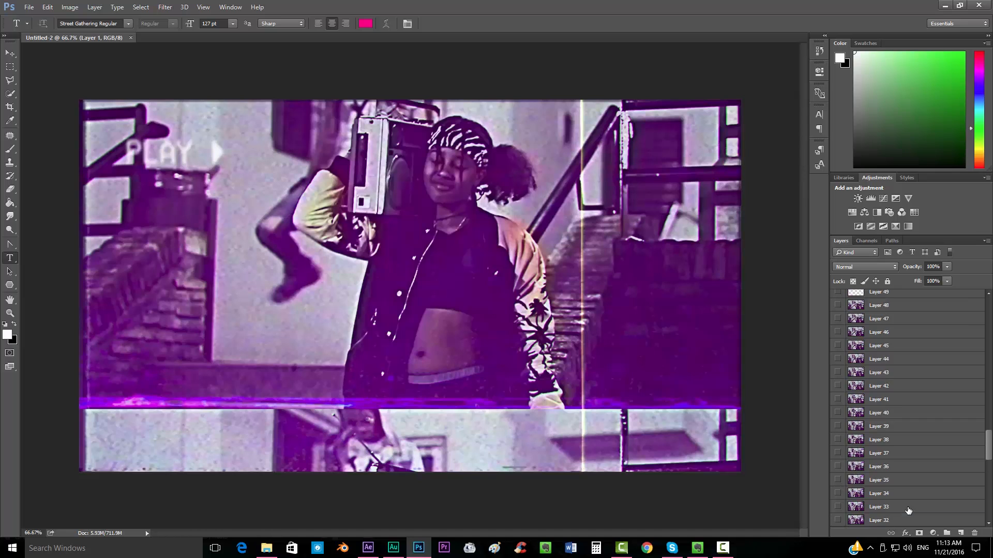
{"action": "scroll", "coordinate": [908, 511], "scroll_direction": "up", "scroll_amount": 8}
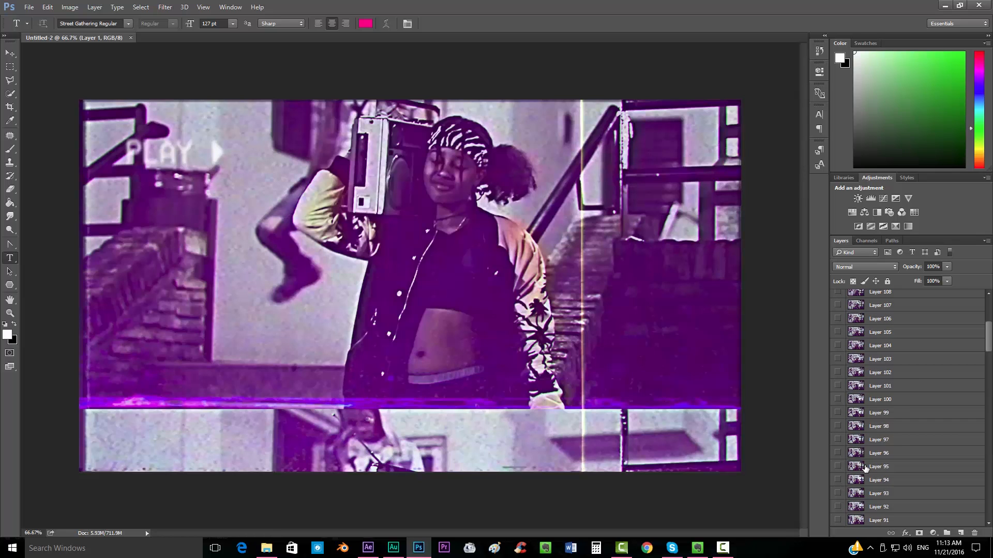
{"action": "scroll", "coordinate": [874, 368], "scroll_direction": "up", "scroll_amount": 1}
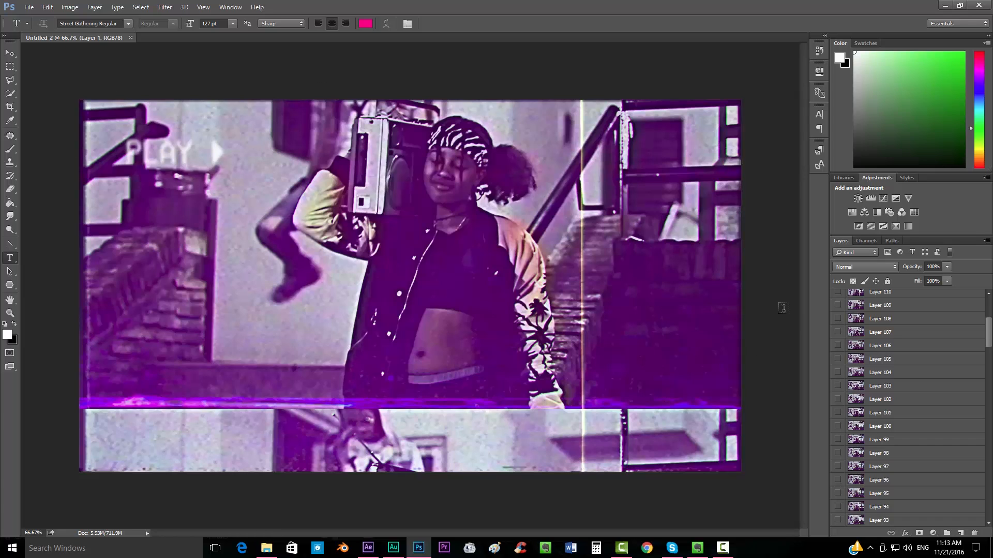
{"action": "left_click_drag", "start_coordinate": [988, 336], "coordinate": [988, 497]}
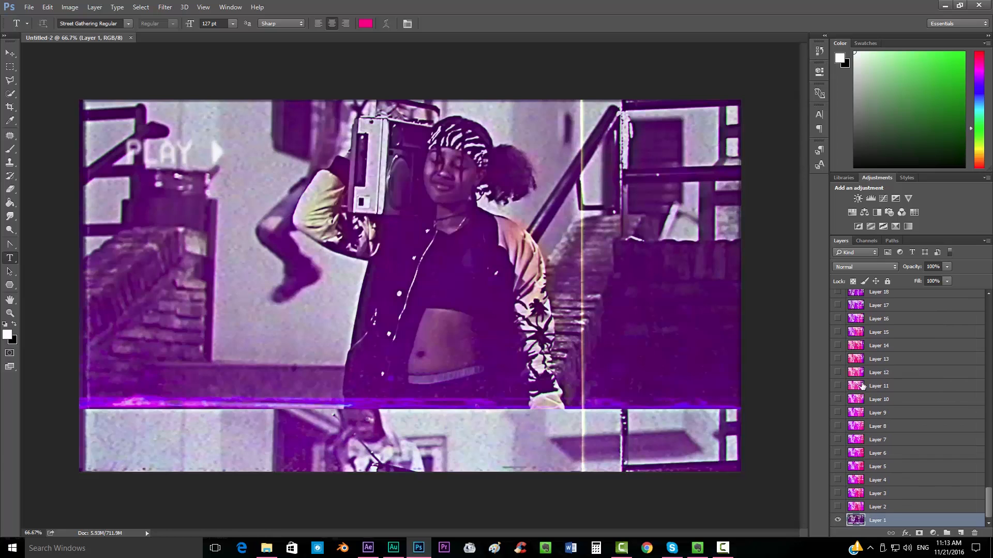
- Open the Save for Web (Legacy) export settings for the frame animation
{"action": "left_click", "coordinate": [30, 8]}
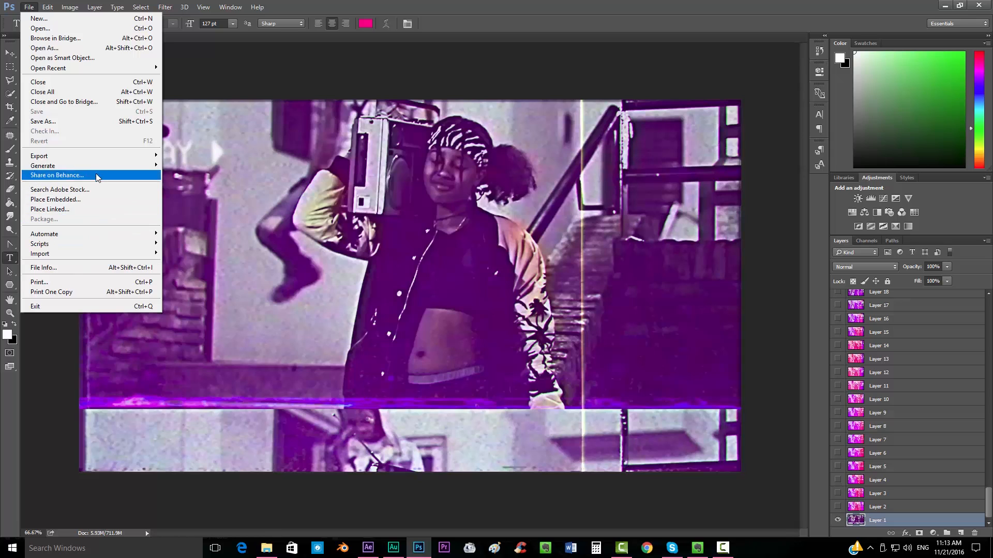
{"action": "mouse_move", "coordinate": [105, 158]}
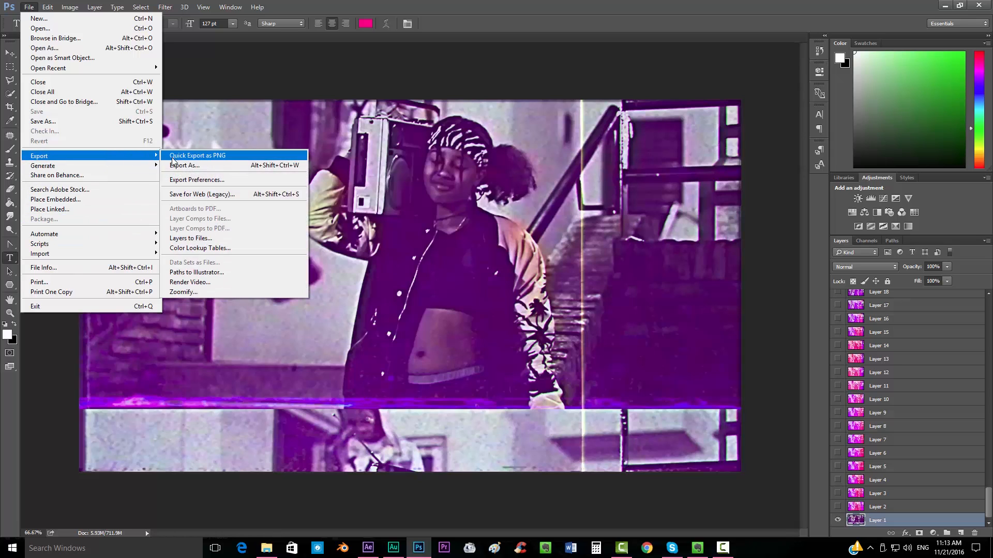
{"action": "left_click", "coordinate": [214, 201]}
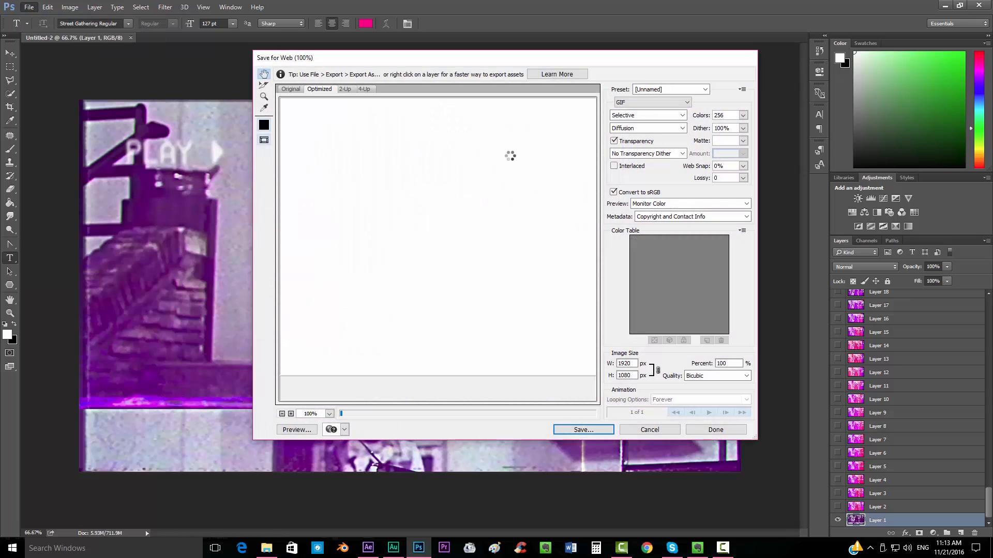
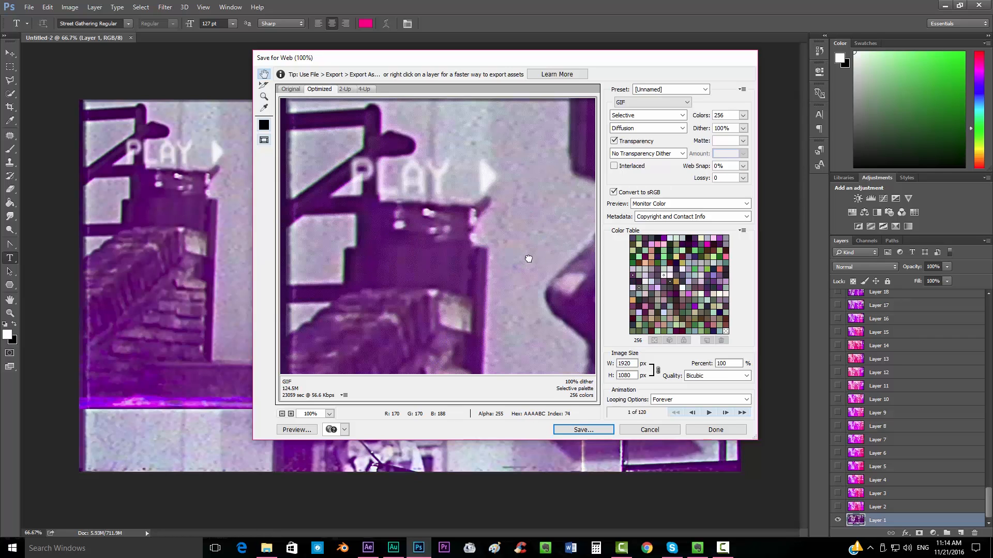
- Examine the optimized GIF preview at 100% across different areas of the frame
{"action": "left_click_drag", "start_coordinate": [529, 259], "coordinate": [266, 189]}
{"action": "left_click_drag", "start_coordinate": [448, 261], "coordinate": [410, 258]}
{"action": "left_click_drag", "start_coordinate": [310, 217], "coordinate": [516, 282]}
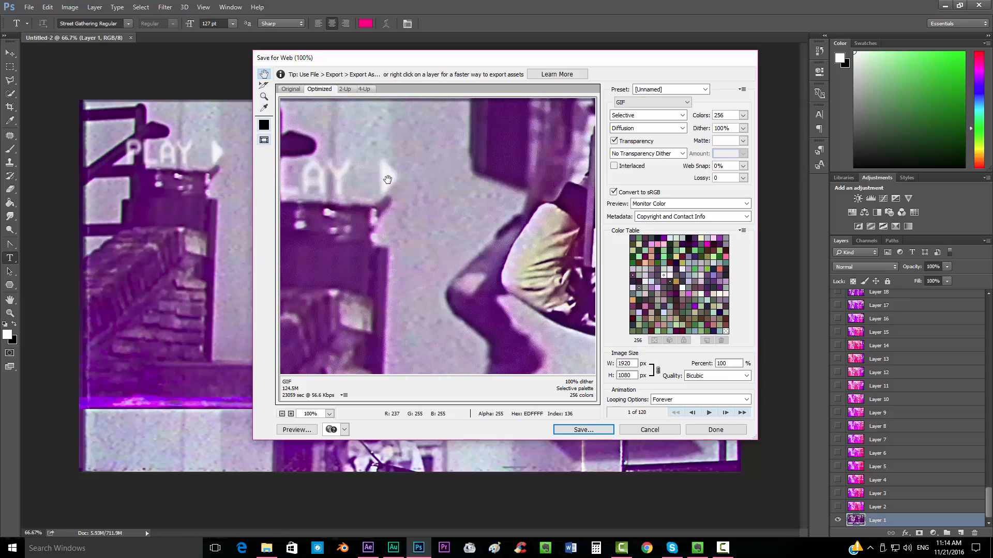
{"action": "left_click_drag", "start_coordinate": [495, 230], "coordinate": [243, 239]}
{"action": "left_click_drag", "start_coordinate": [414, 238], "coordinate": [641, 287]}
{"action": "left_click_drag", "start_coordinate": [403, 284], "coordinate": [439, 155]}
{"action": "left_click_drag", "start_coordinate": [424, 234], "coordinate": [477, 135]}
{"action": "left_click_drag", "start_coordinate": [473, 228], "coordinate": [424, 136]}
{"action": "left_click_drag", "start_coordinate": [530, 190], "coordinate": [310, 232]}
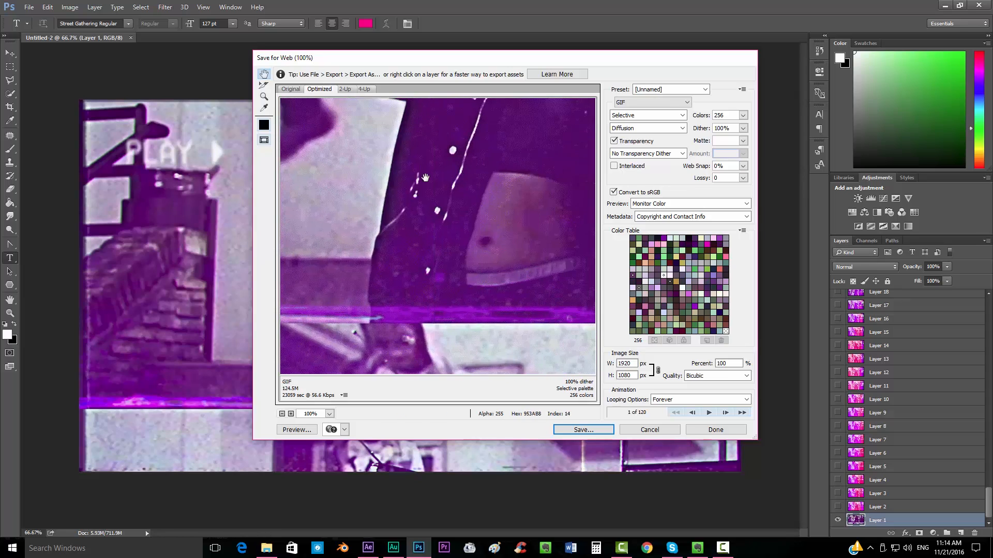
{"action": "left_click_drag", "start_coordinate": [369, 106], "coordinate": [415, 247]}
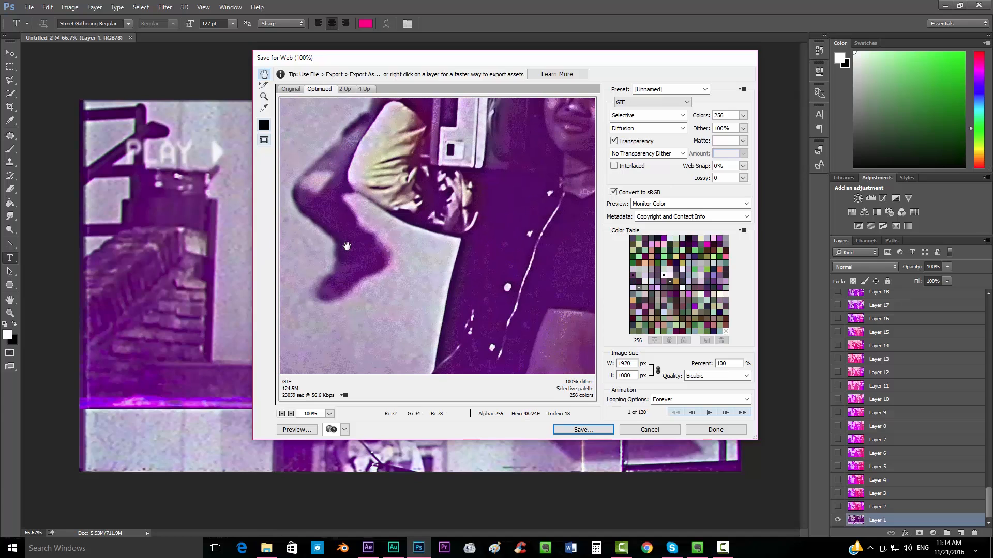
{"action": "left_click_drag", "start_coordinate": [366, 220], "coordinate": [309, 320]}
{"action": "left_click_drag", "start_coordinate": [458, 231], "coordinate": [559, 165]}
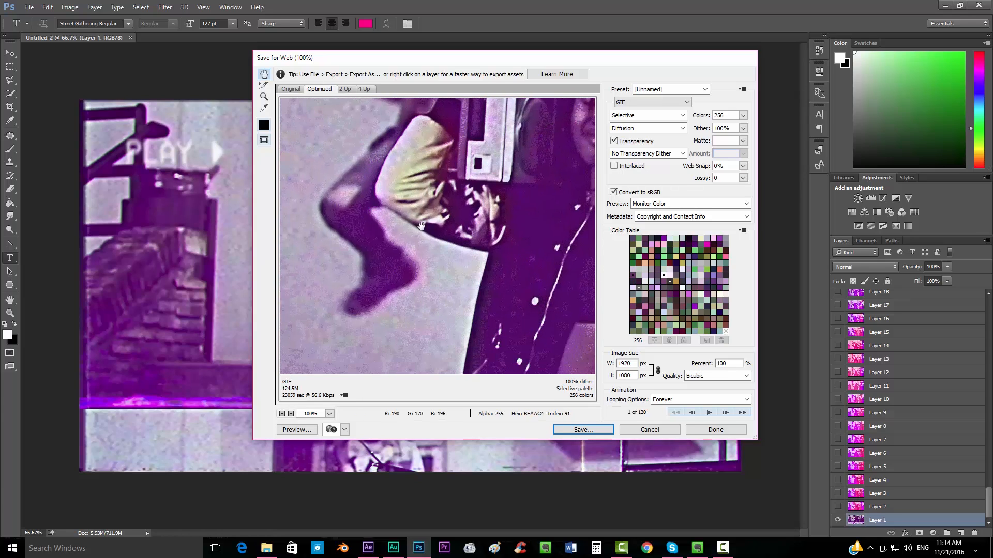
{"action": "left_click_drag", "start_coordinate": [429, 214], "coordinate": [388, 266]}
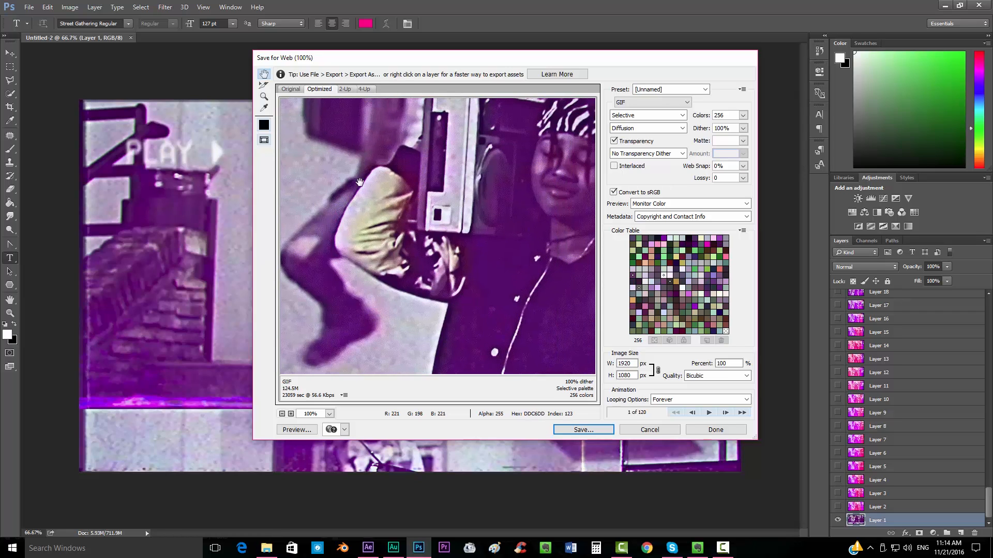
{"action": "left_click_drag", "start_coordinate": [445, 155], "coordinate": [404, 288]}
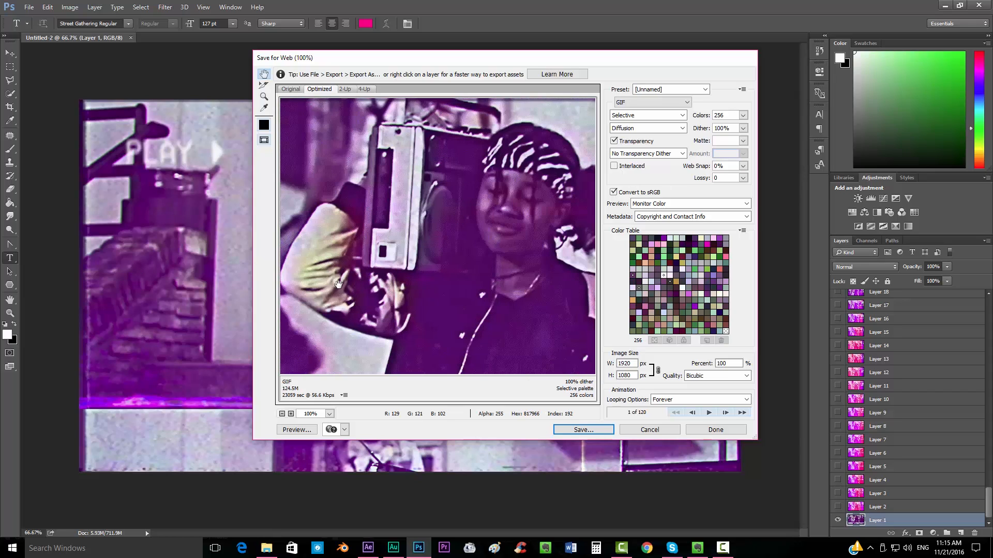
{"action": "left_click_drag", "start_coordinate": [338, 285], "coordinate": [445, 284]}
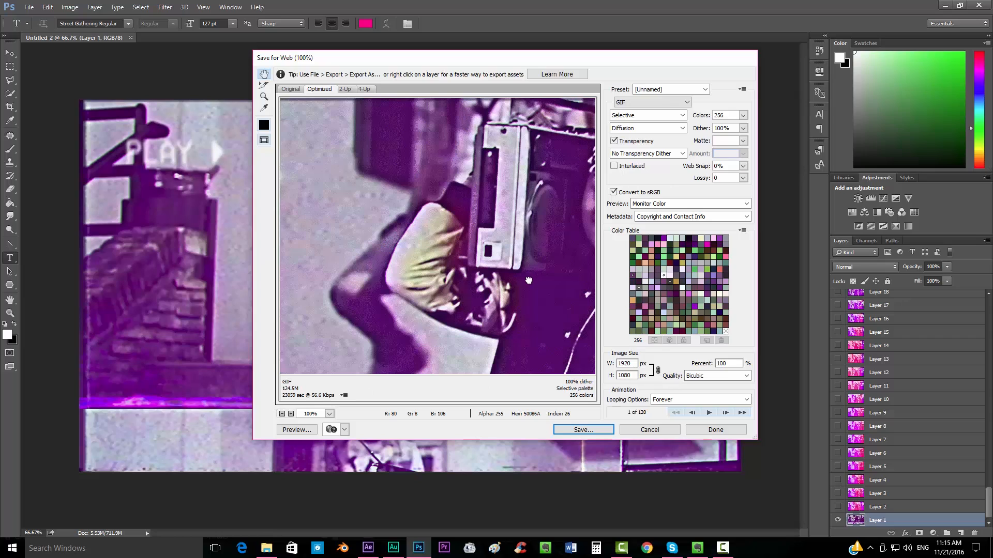
{"action": "left_click_drag", "start_coordinate": [532, 281], "coordinate": [470, 304]}
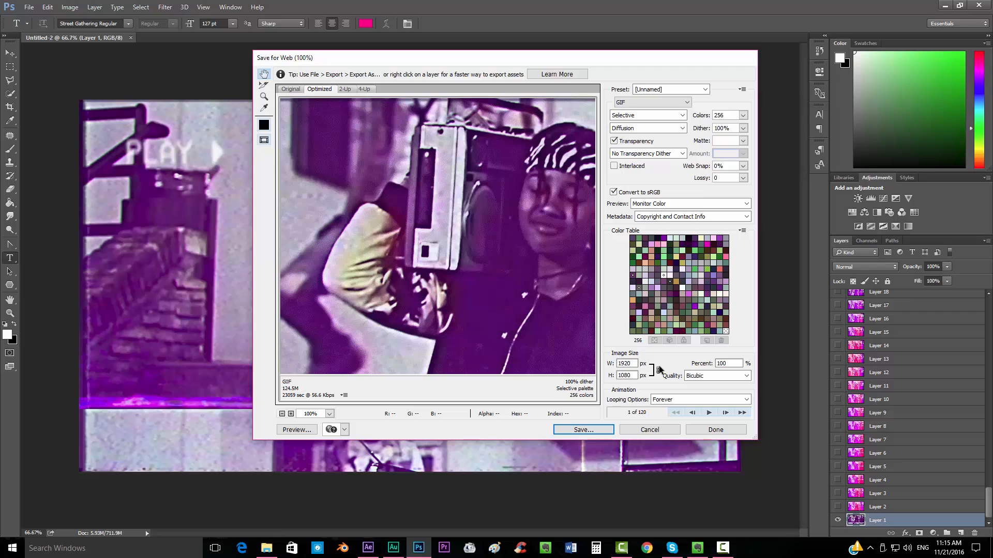
- Scale the GIF export to 30 percent and save it as aesthetic_test in the gifs folder
{"action": "double_click", "coordinate": [723, 363]}
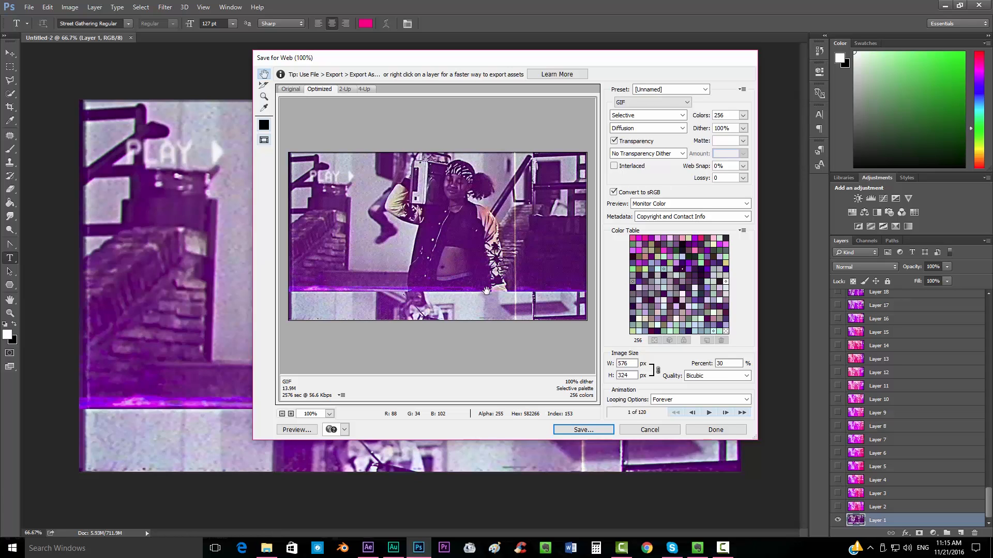
{"action": "left_click", "coordinate": [583, 430]}
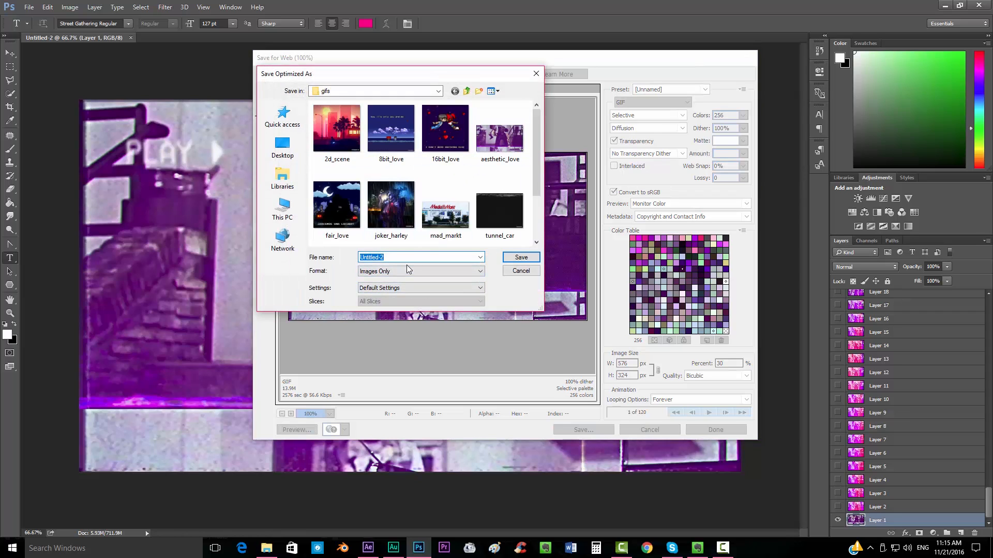
{"action": "type", "text": "aesthetic"}
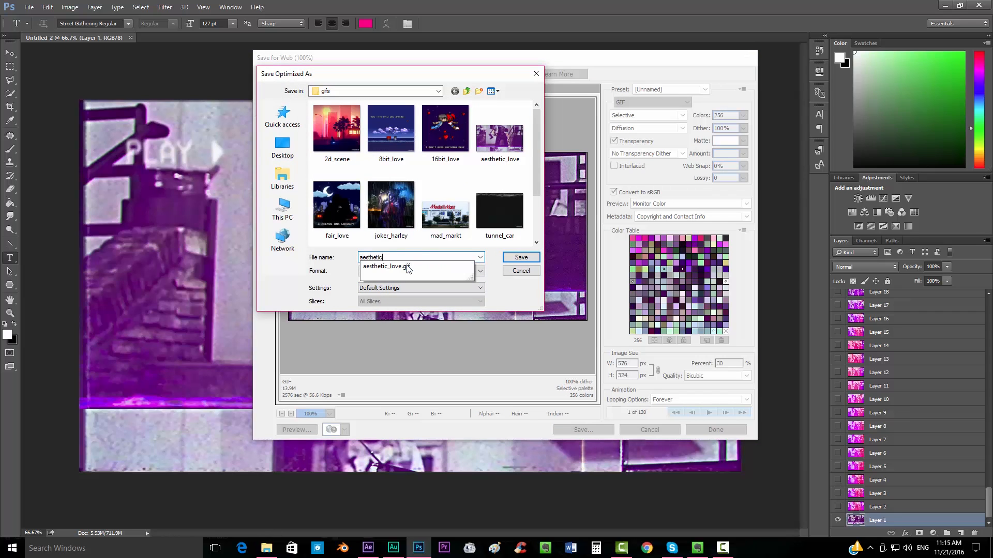
{"action": "type", "text": "_rad"}
{"action": "key", "text": "Return"}
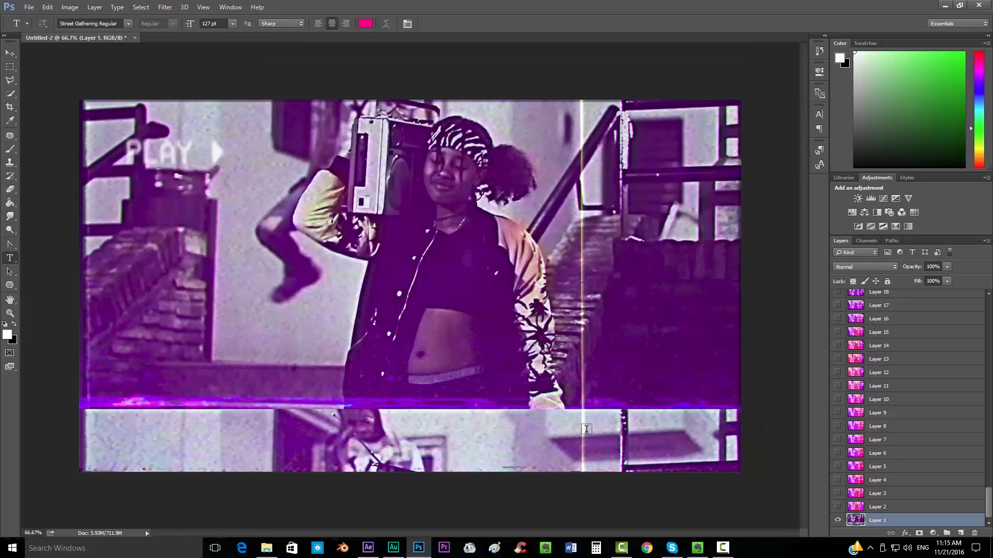
- Play back aesthetic_test.gif from the exported gifs folder in File Explorer and close the viewer
{"action": "left_click", "coordinate": [267, 548]}
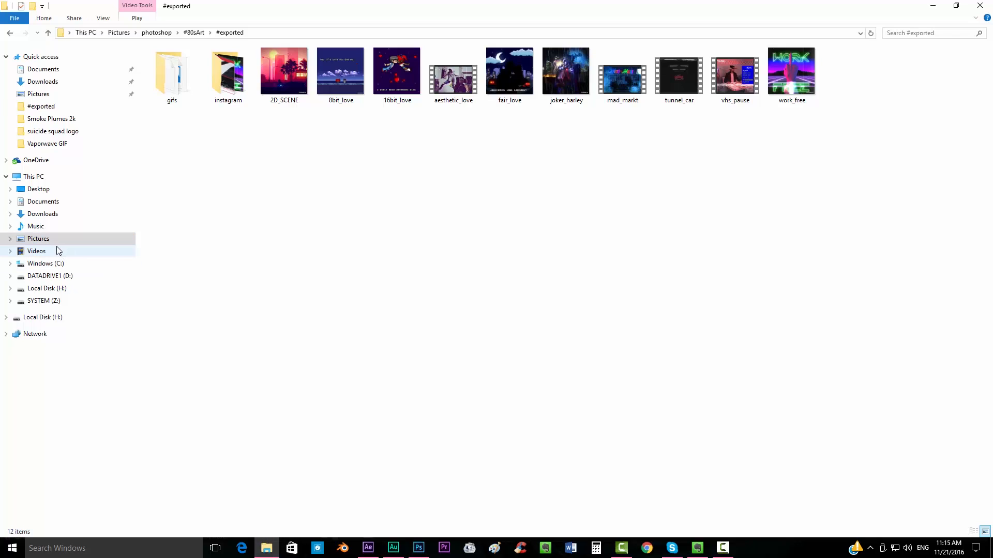
{"action": "double_click", "coordinate": [172, 72]}
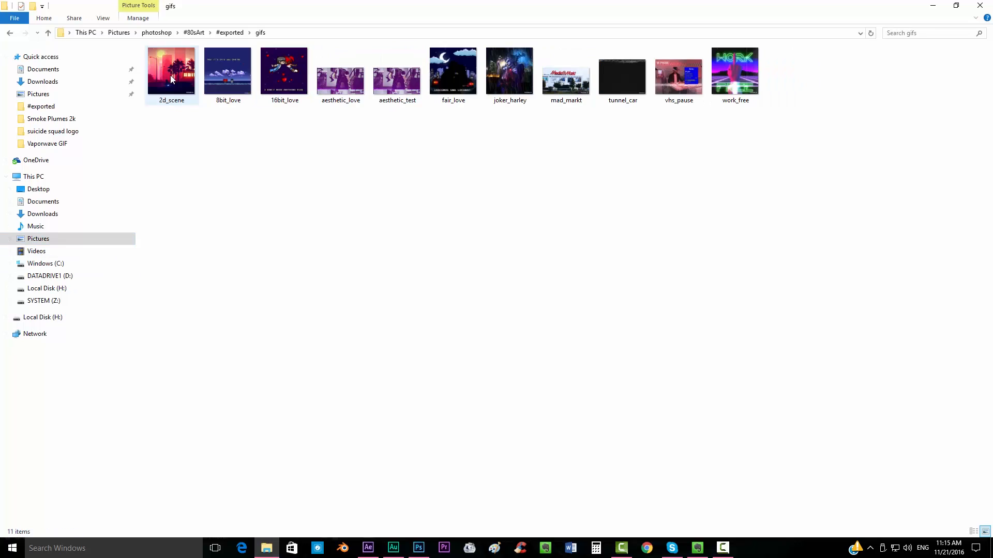
{"action": "double_click", "coordinate": [389, 88]}
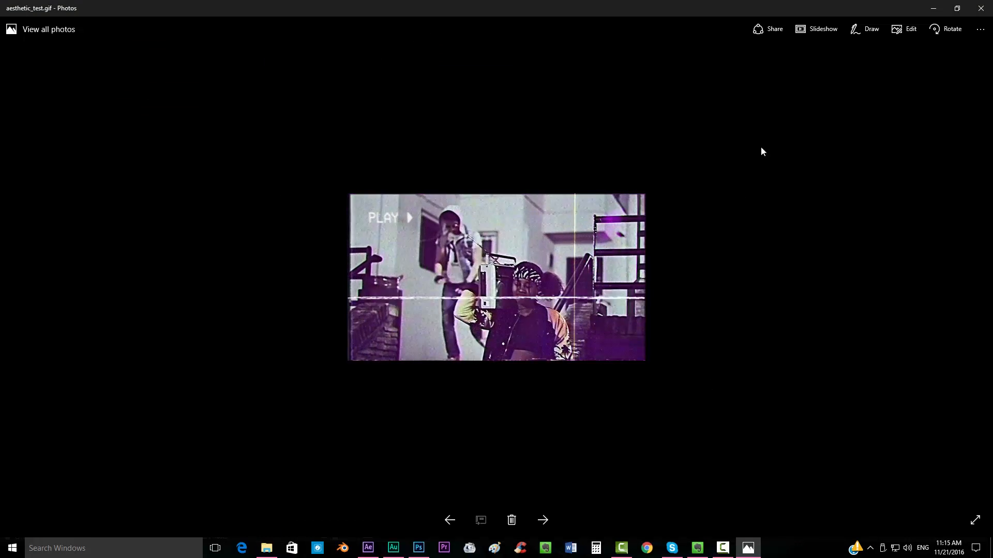
{"action": "left_click", "coordinate": [980, 8]}
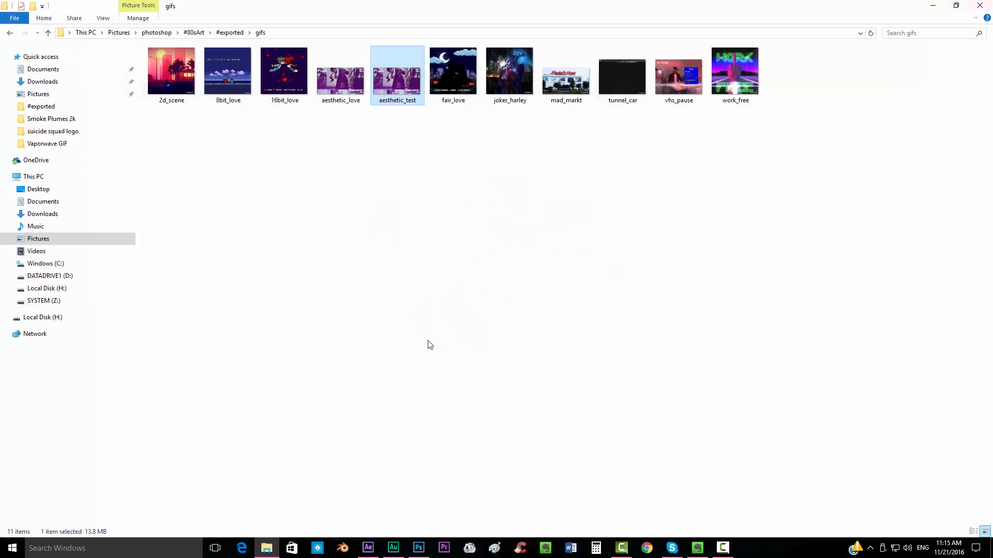
- Switch to Microsoft Edge and open the GIF upload page on giphy.com
{"action": "left_click", "coordinate": [243, 547]}
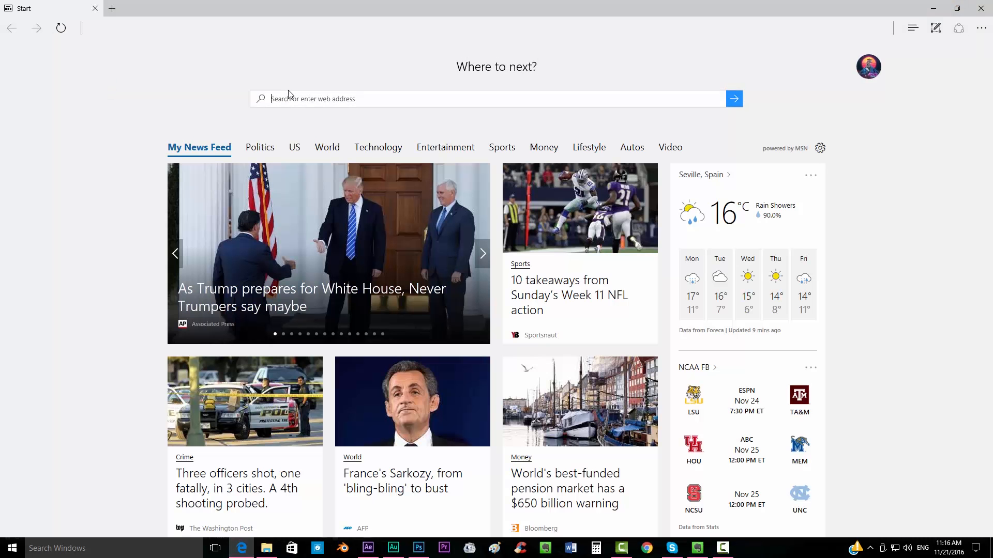
{"action": "type", "text": "fa"}
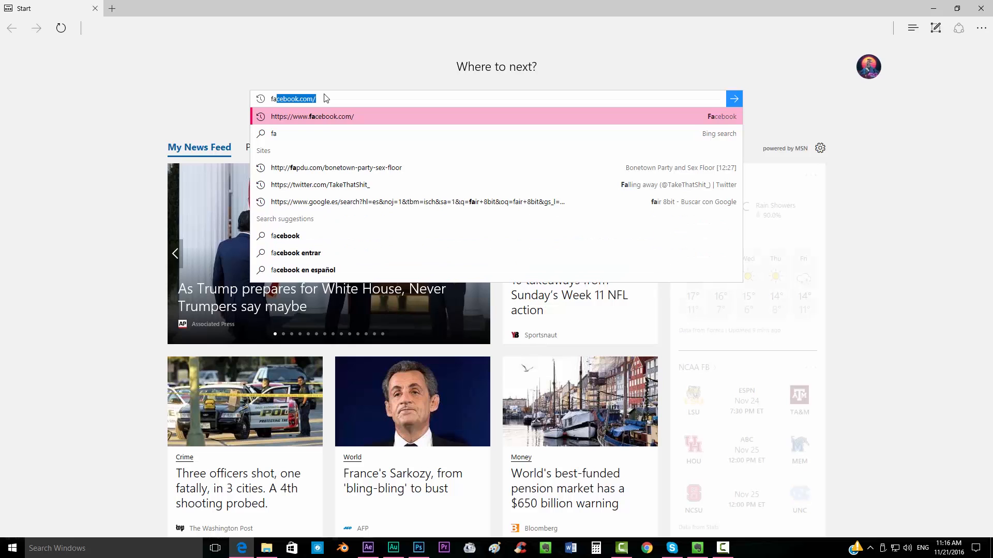
{"action": "key", "text": "BackSpace"}
{"action": "key", "text": "BackSpace"}
{"action": "key", "text": "BackSpace"}
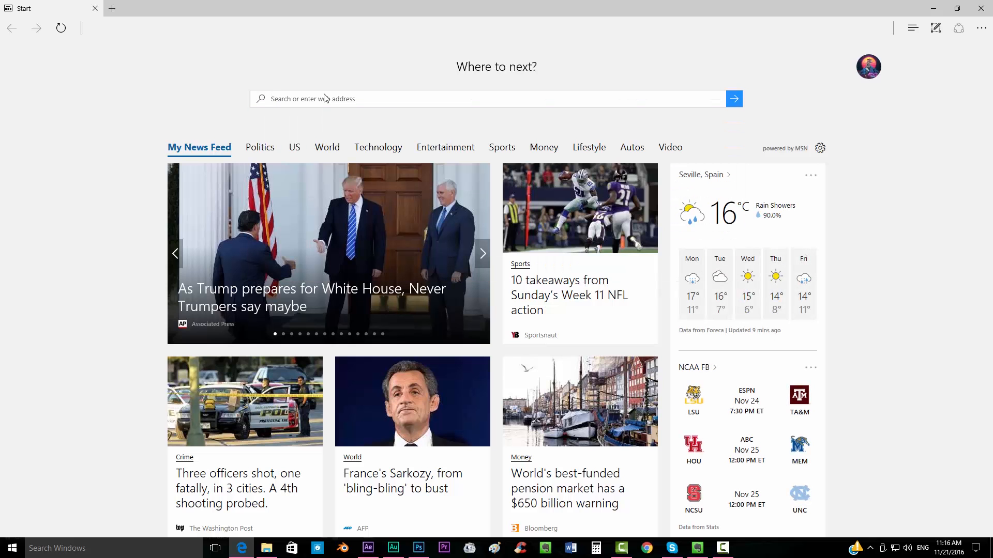
{"action": "type", "text": "giphy.com/"}
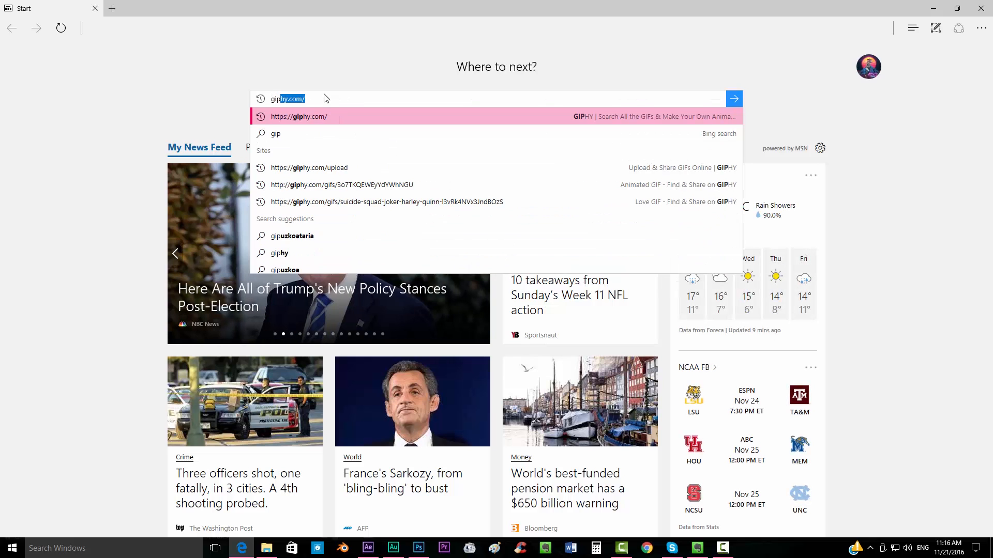
{"action": "key", "text": "Return"}
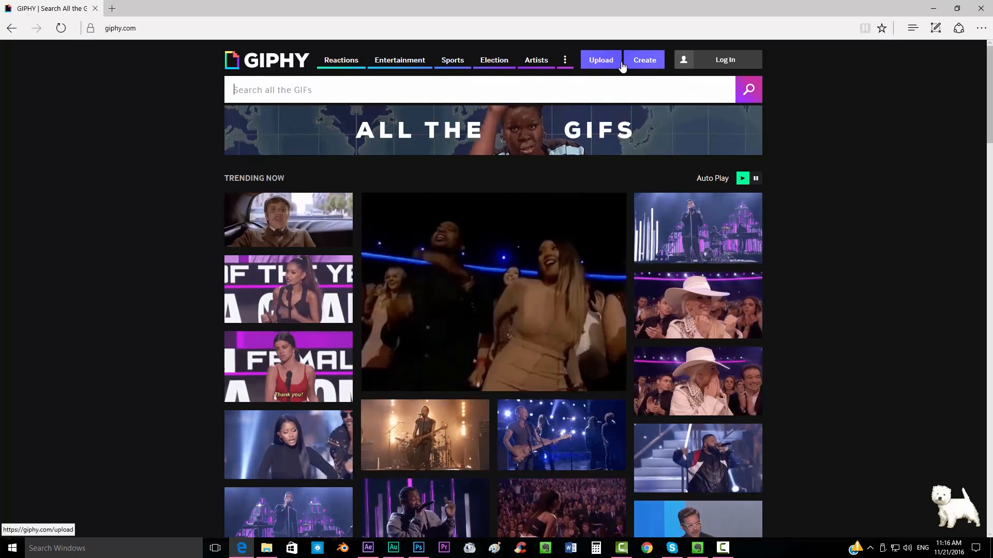
{"action": "left_click", "coordinate": [603, 61]}
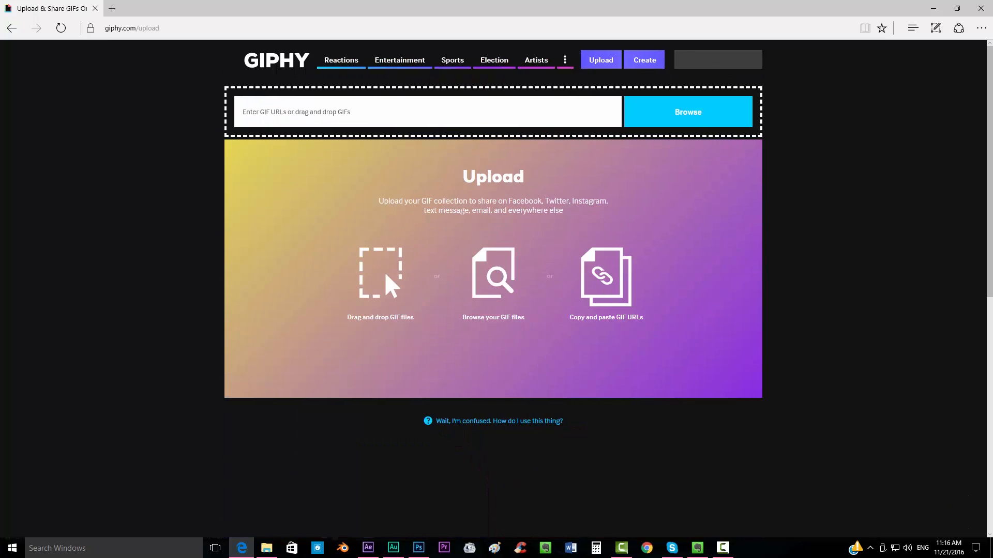
- Add aesthetic_test.gif from the gifs folder to the GIPHY upload, tag it hello, subscribe, lol, and upload it
{"action": "key", "text": "alt+Tab"}
{"action": "key", "text": "alt+Tab"}
{"action": "left_click_drag", "start_coordinate": [401, 90], "coordinate": [464, 291]}
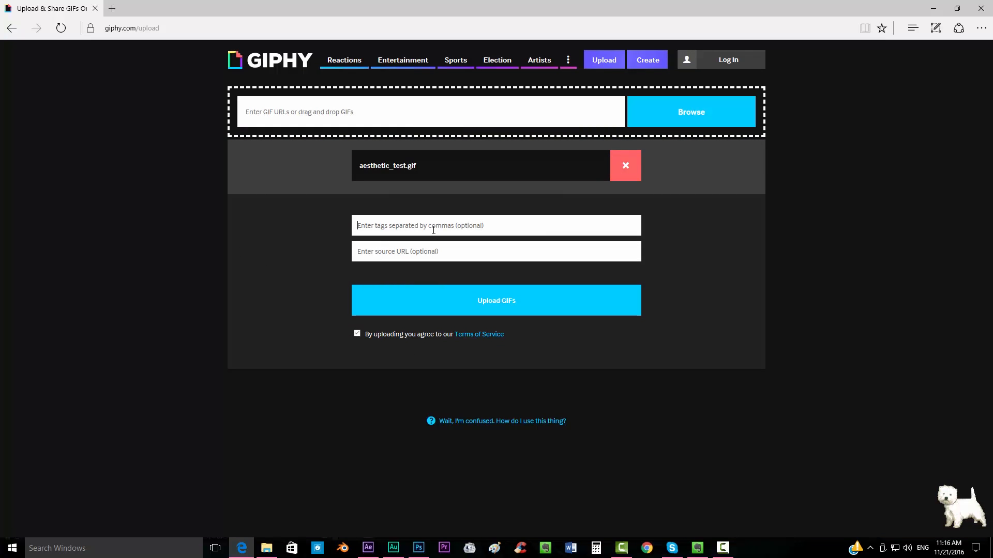
{"action": "type", "text": "hello,subscribe,lol"}
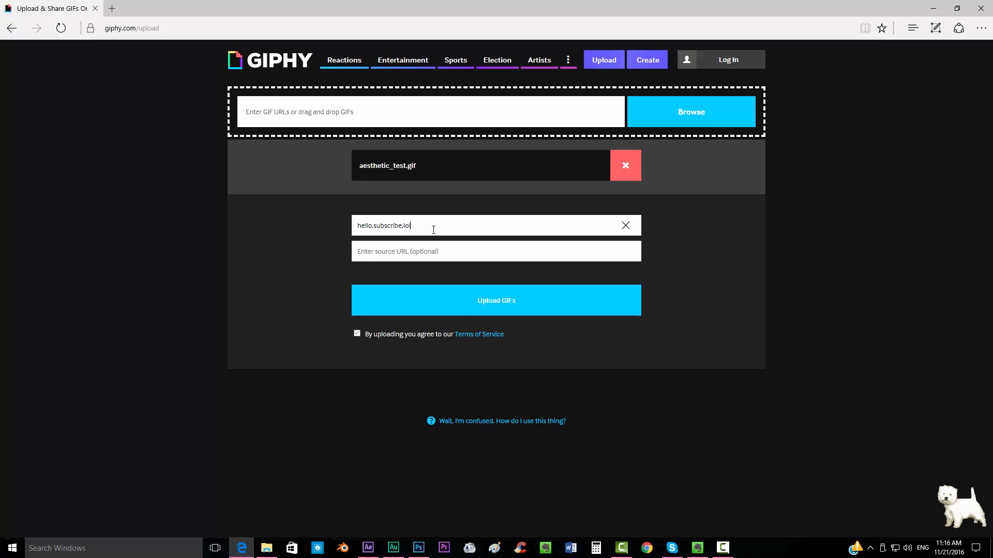
{"action": "left_click", "coordinate": [488, 307]}
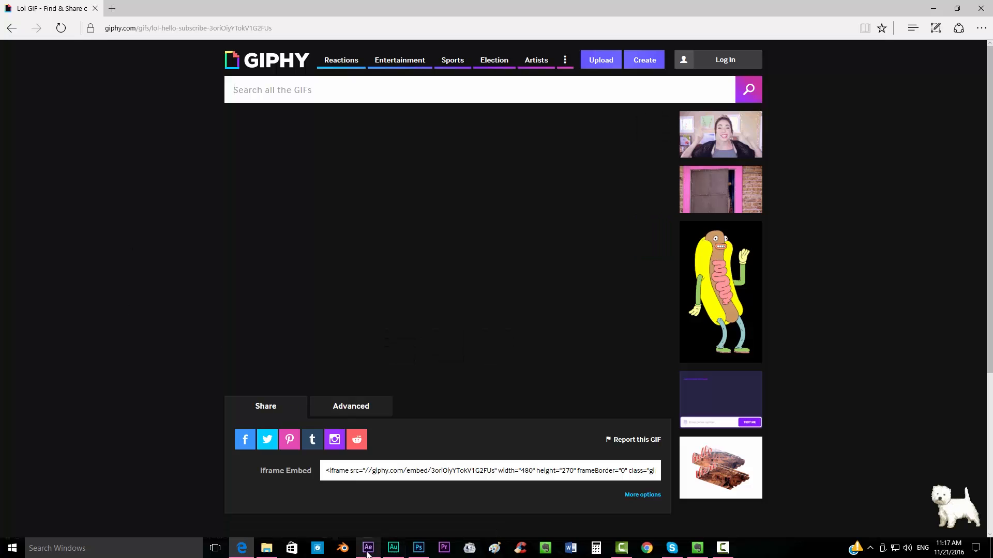
- Start a Facebook share of the uploaded GIF and enter the comment "hello this is my gif! :D"
{"action": "scroll", "coordinate": [190, 357], "scroll_direction": "down", "scroll_amount": 2}
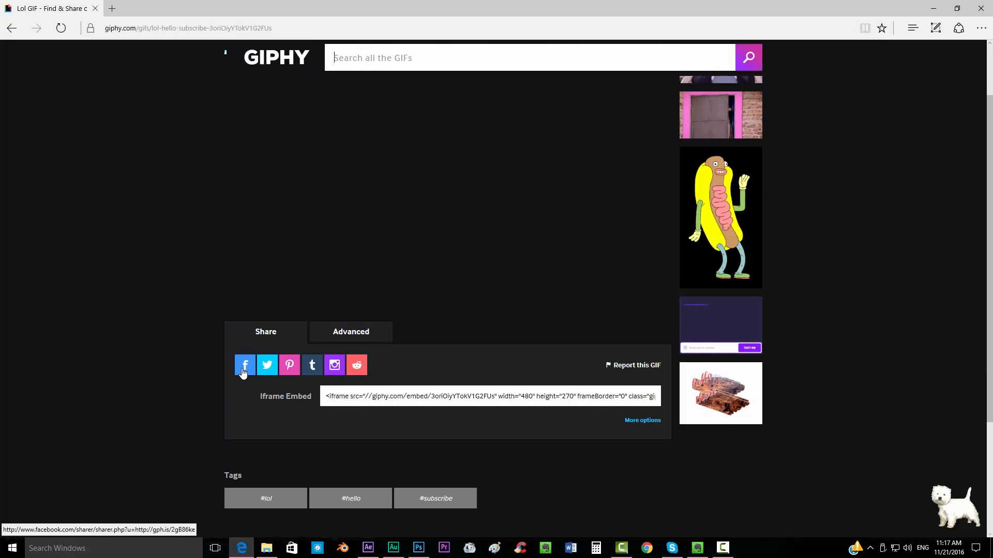
{"action": "scroll", "coordinate": [243, 372], "scroll_direction": "down", "scroll_amount": 2}
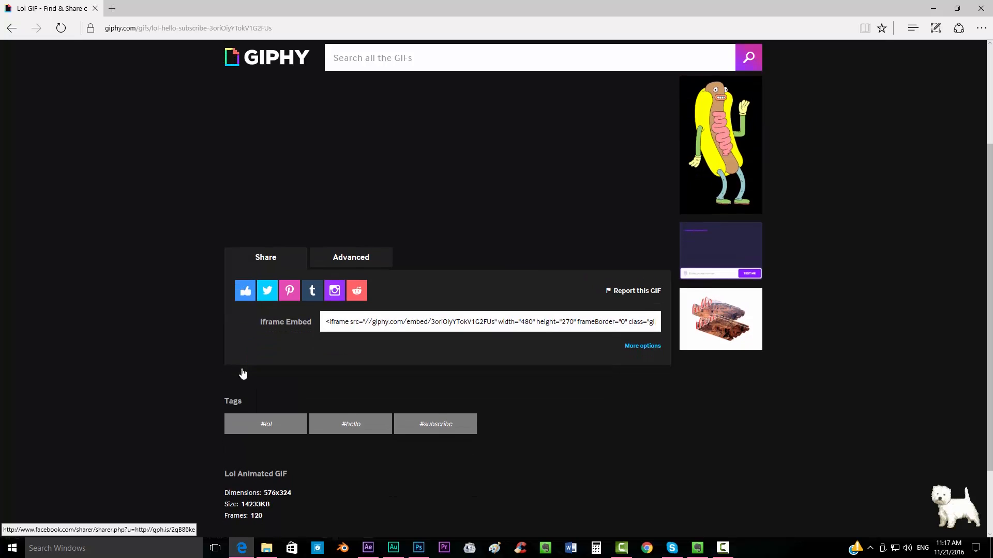
{"action": "left_click", "coordinate": [245, 287]}
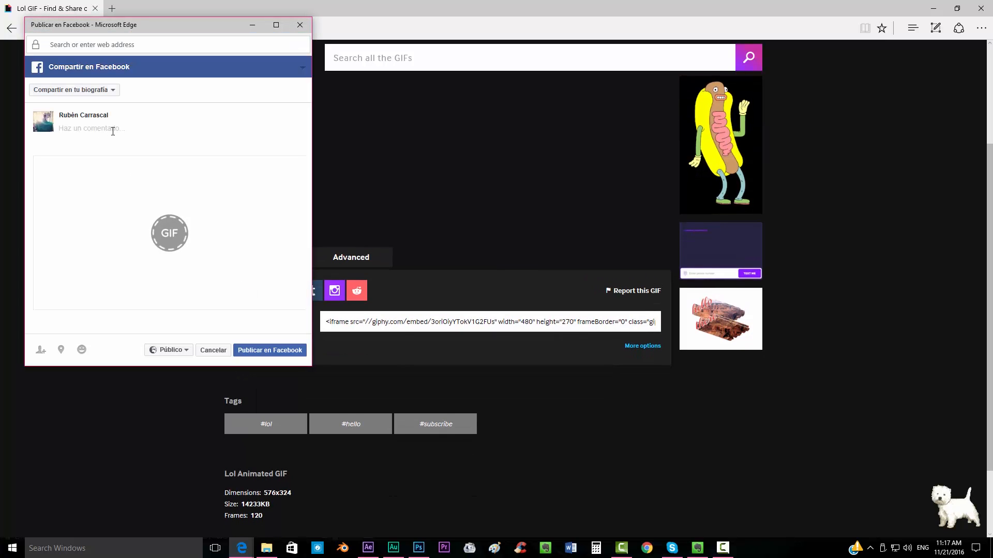
{"action": "type", "text": "hell"}
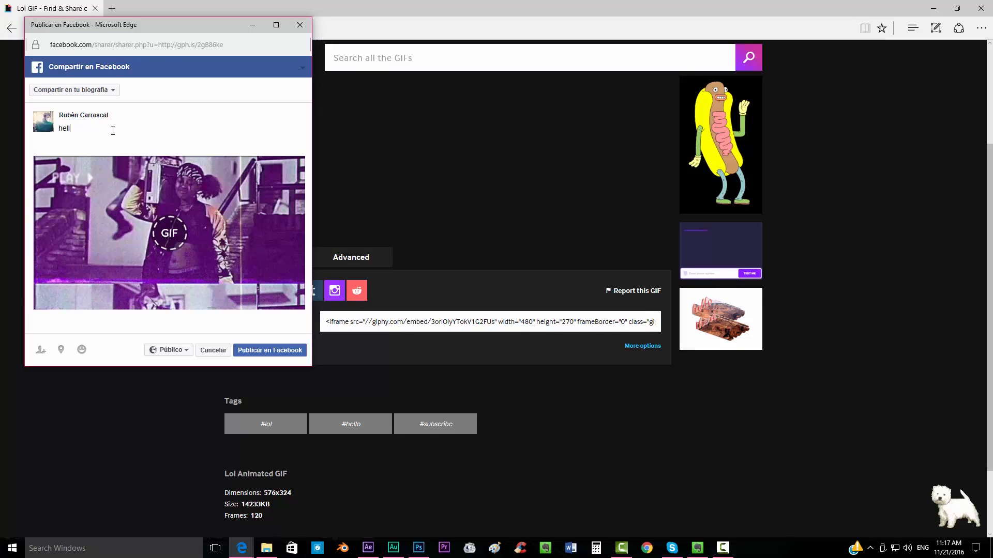
{"action": "type", "text": "o this is my gif! :D"}
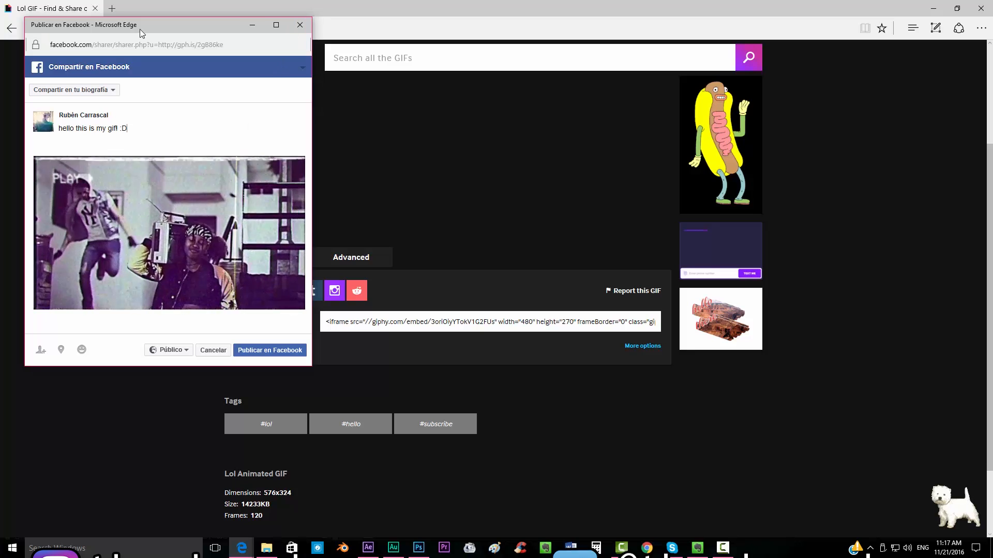
{"action": "left_click_drag", "start_coordinate": [140, 28], "coordinate": [294, 41]}
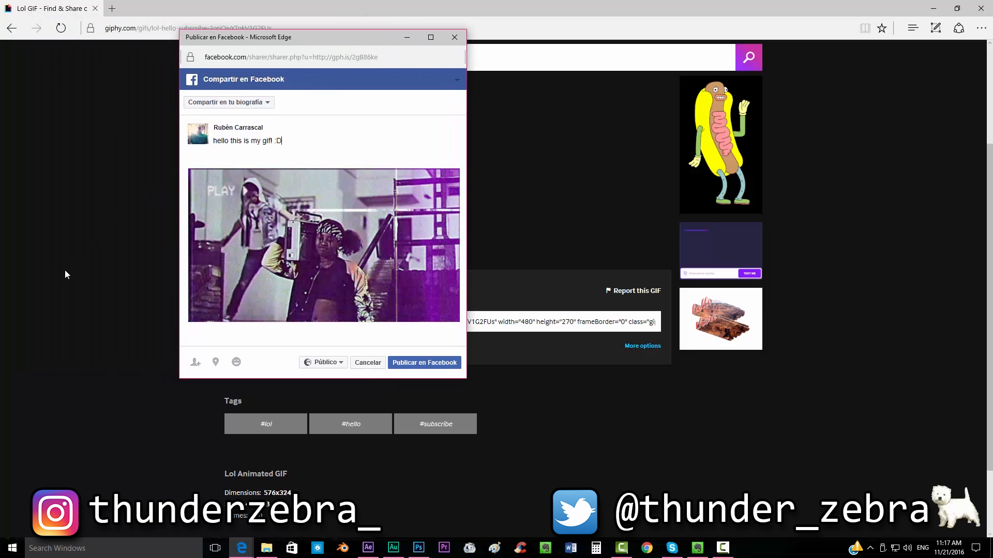